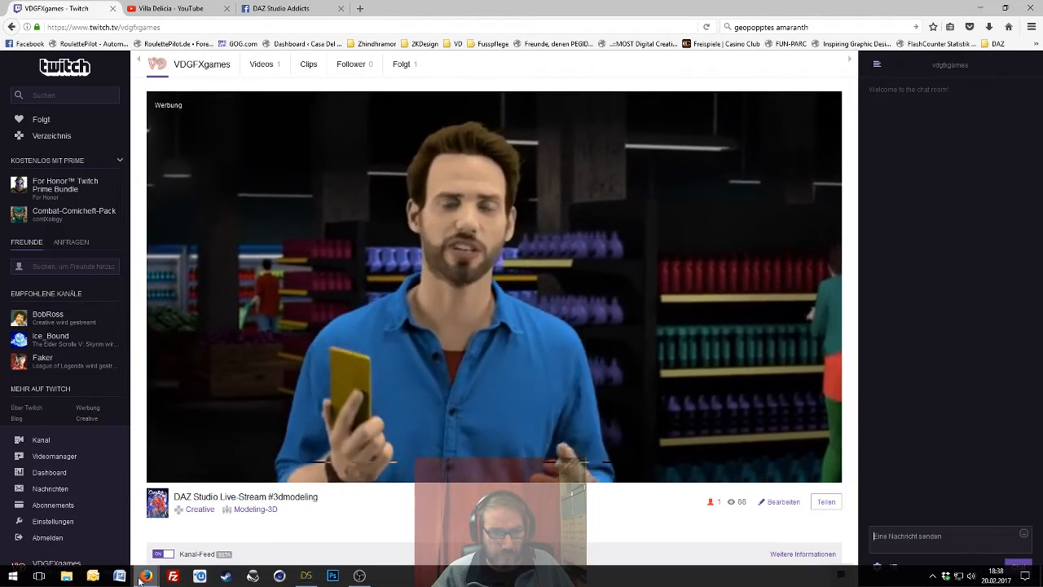
Step: Bring up the separate Twitch chat window, open its viewer list, and place the detached list just above the message field
mouse_move(146, 576)
click(200, 538)
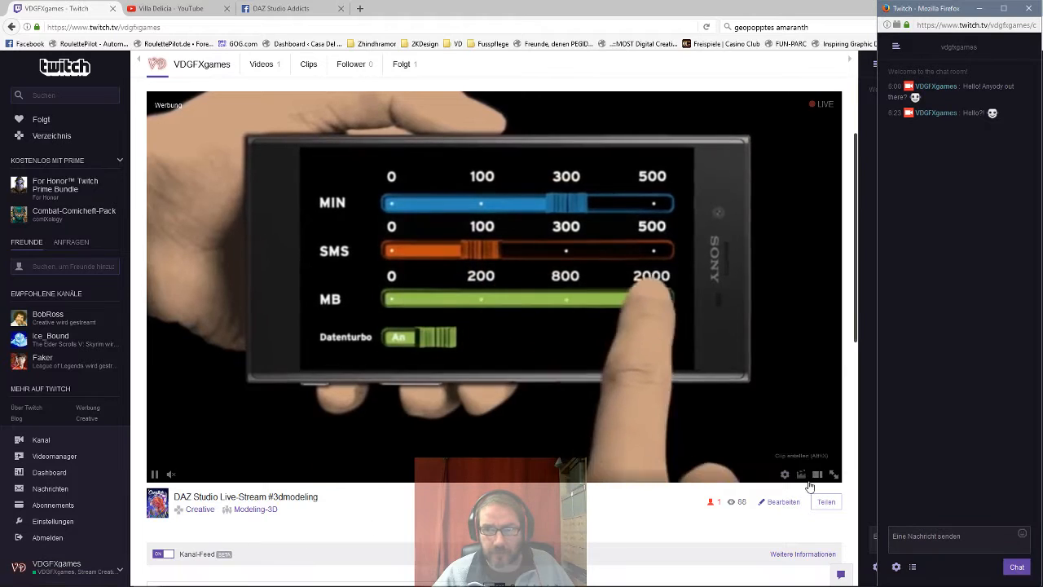
click(914, 567)
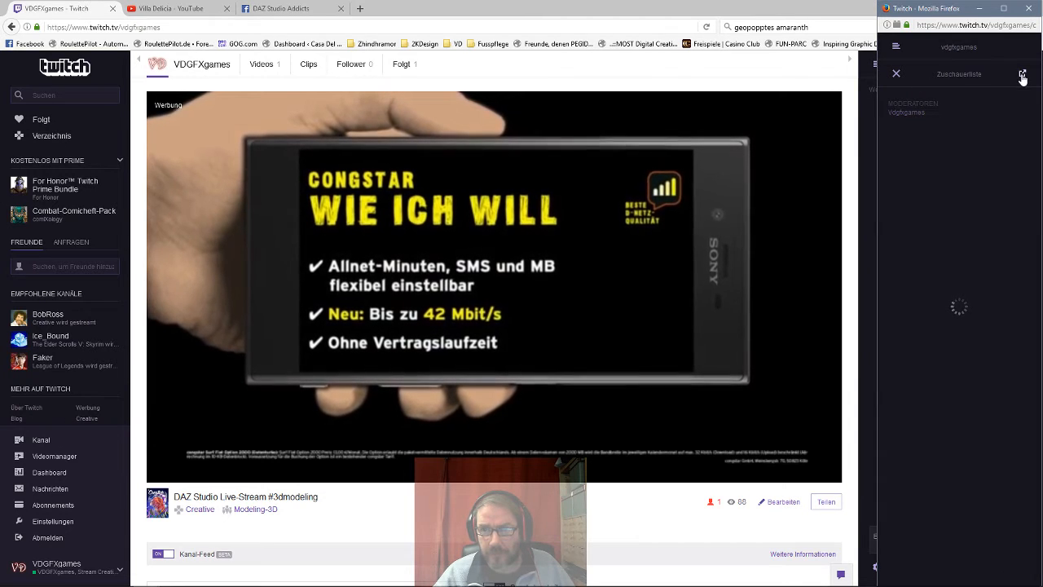
drag(941, 75, 948, 325)
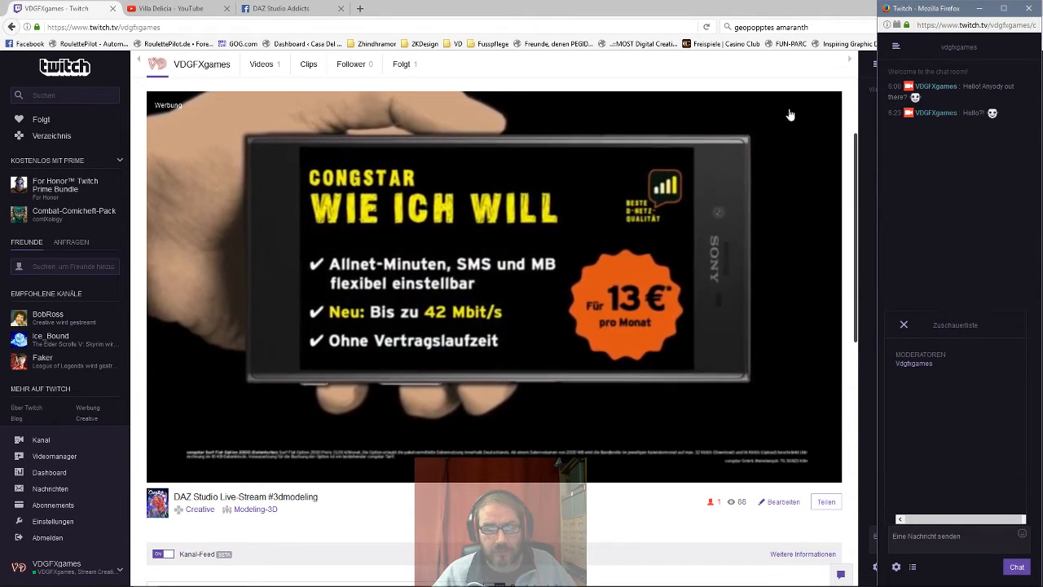
Step: Switch to DAZ Studio and start a new empty scene
mouse_move(174, 578)
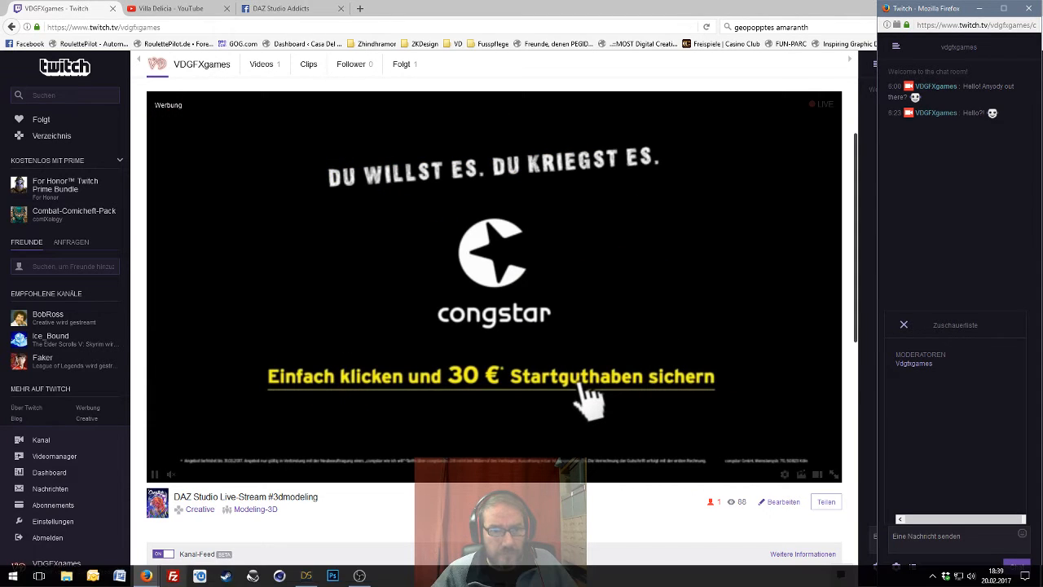
click(306, 576)
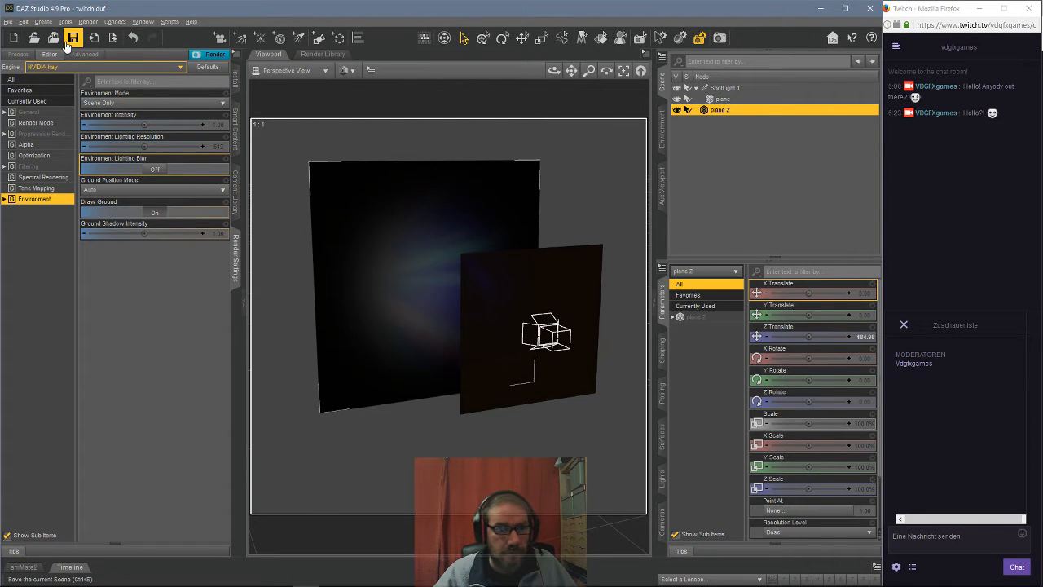
click(13, 38)
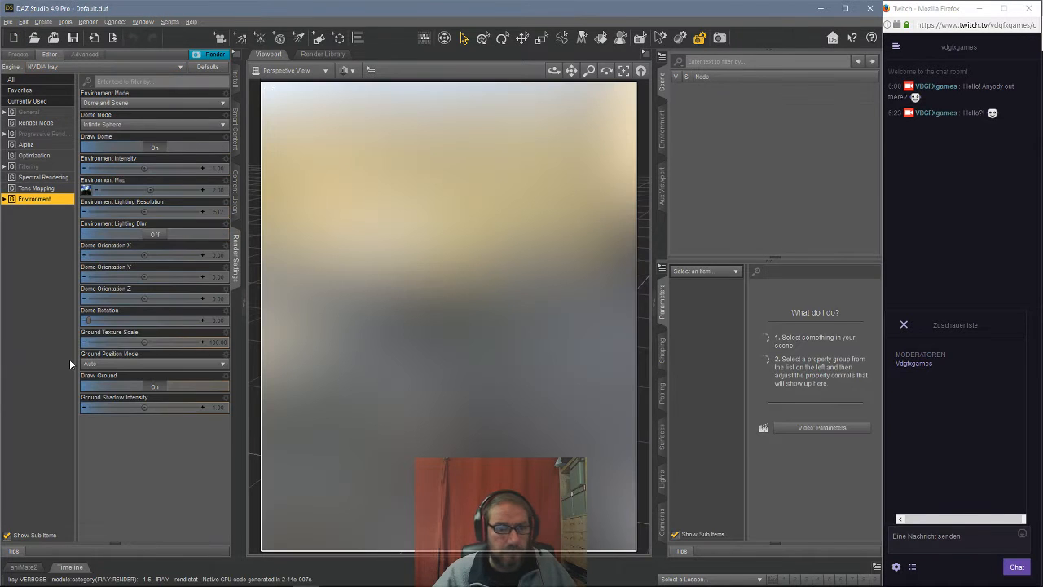
Step: Set the render Environment Mode to Scene Only and the viewport draw style to Texture Shaded
click(120, 105)
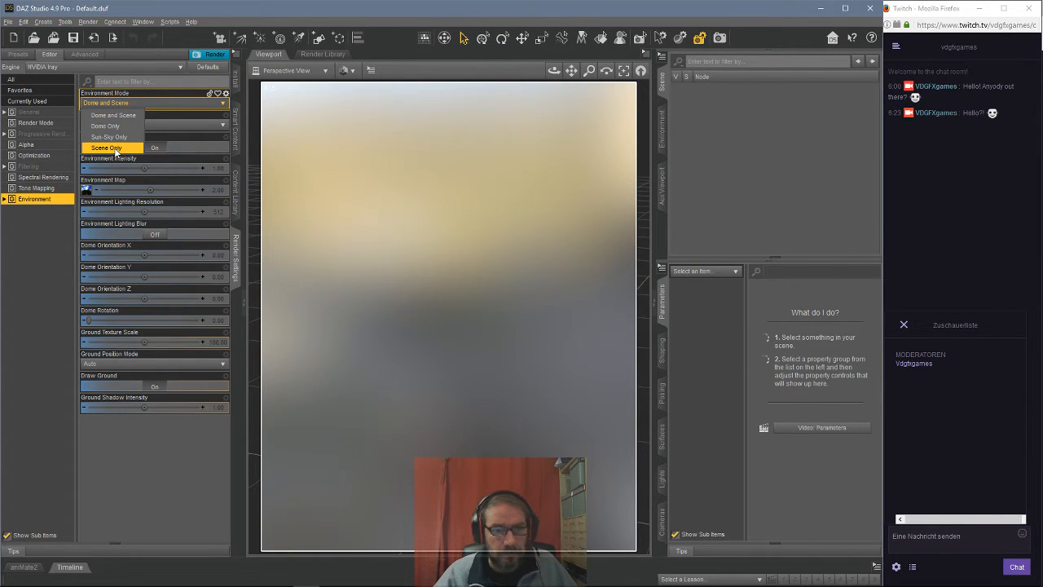
click(116, 148)
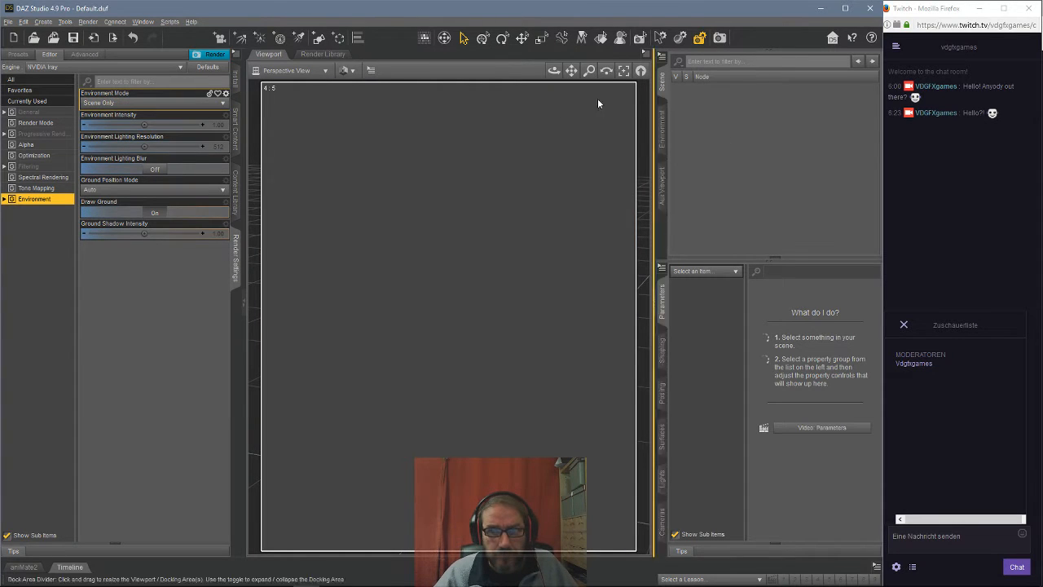
click(352, 73)
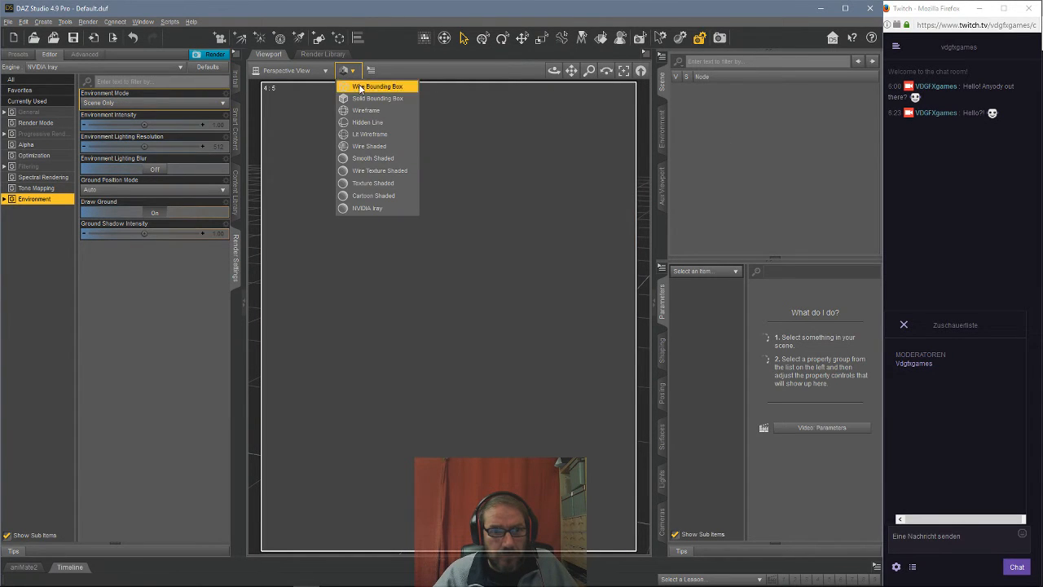
click(369, 183)
drag(553, 70, 553, 118)
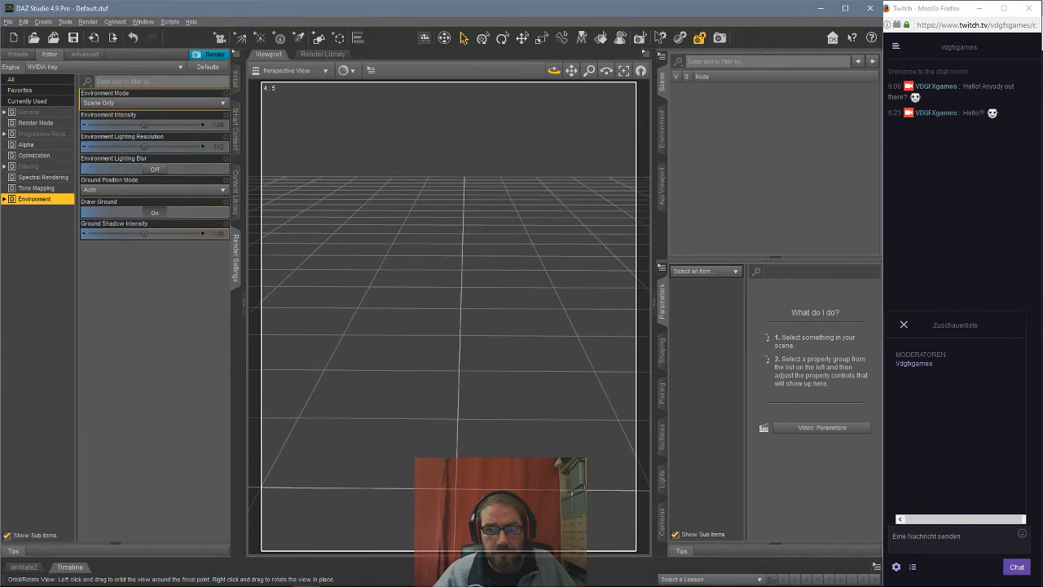
Step: Check the live stream picture on the Twitch channel page in Firefox and return to DAZ Studio
mouse_move(204, 582)
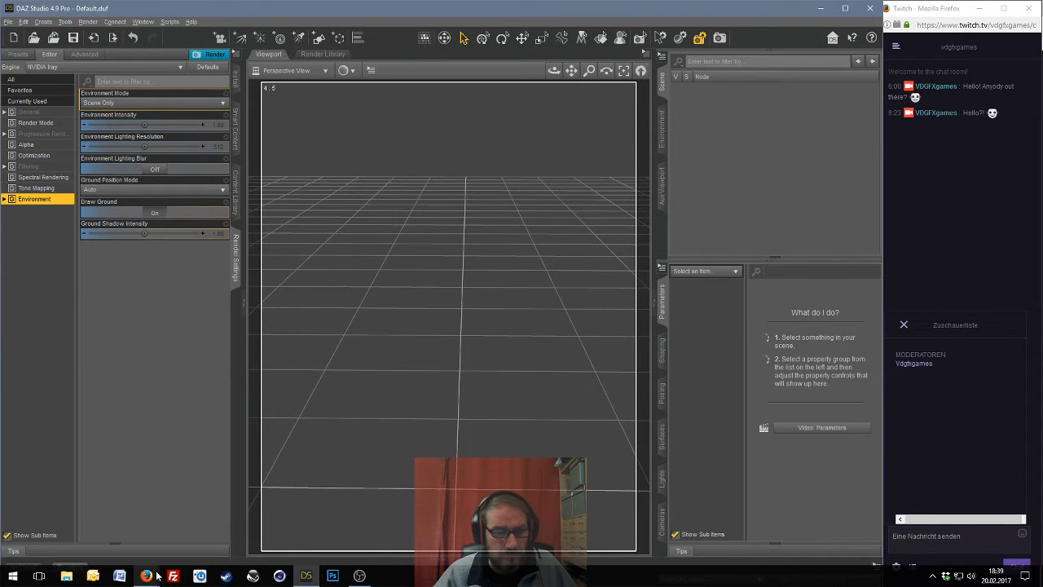
mouse_move(146, 576)
click(123, 521)
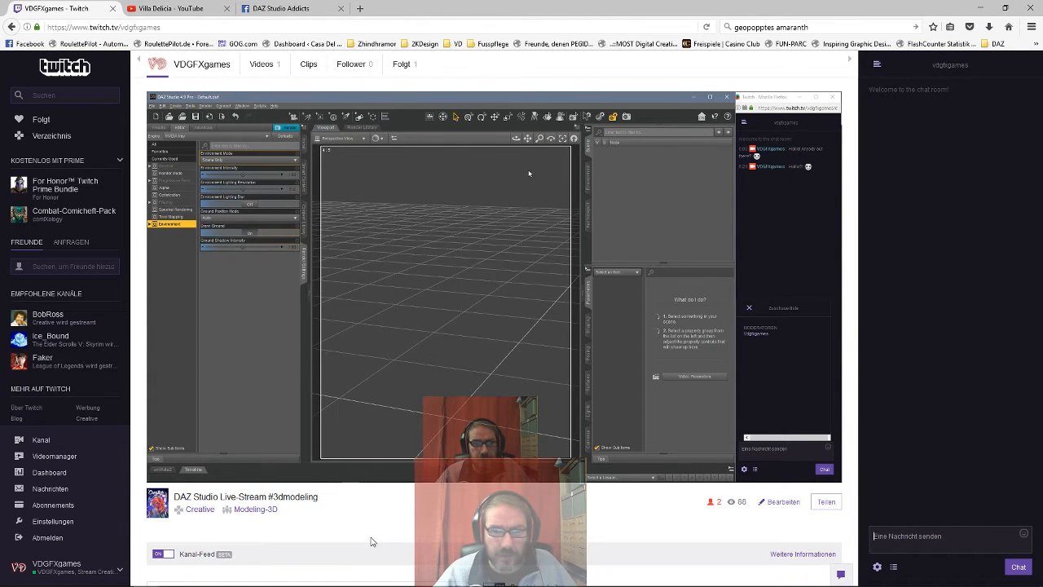
mouse_move(146, 576)
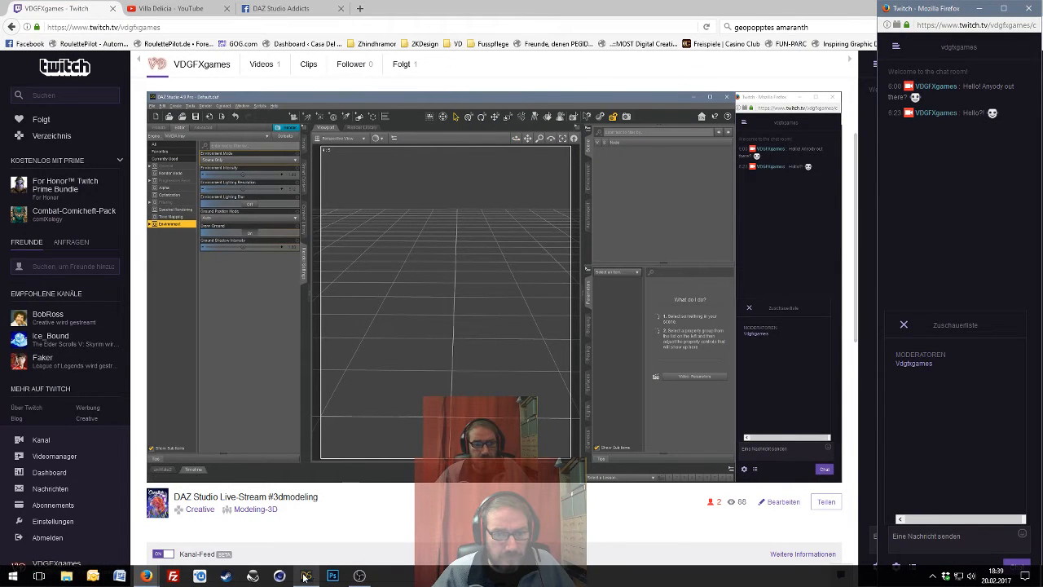
click(307, 576)
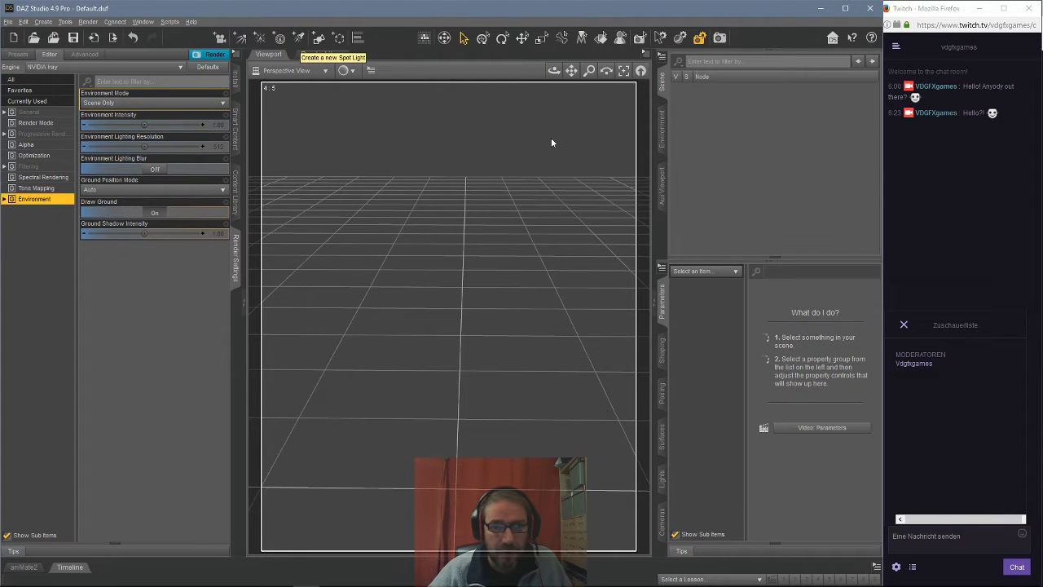
Step: View the striped-light character render on the desktop background and restore the open windows
mouse_move(489, 584)
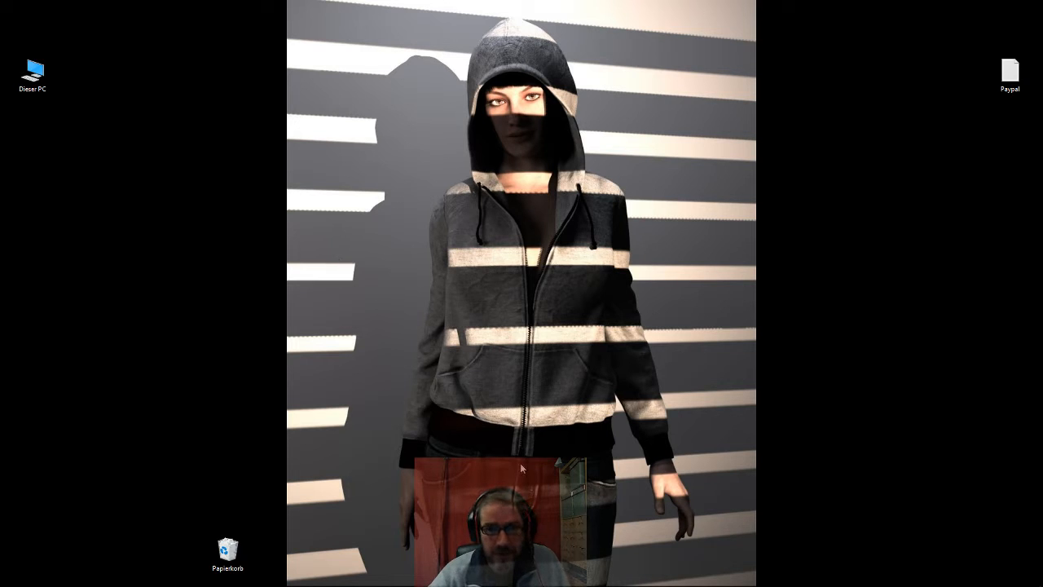
mouse_move(732, 586)
key(super+d)
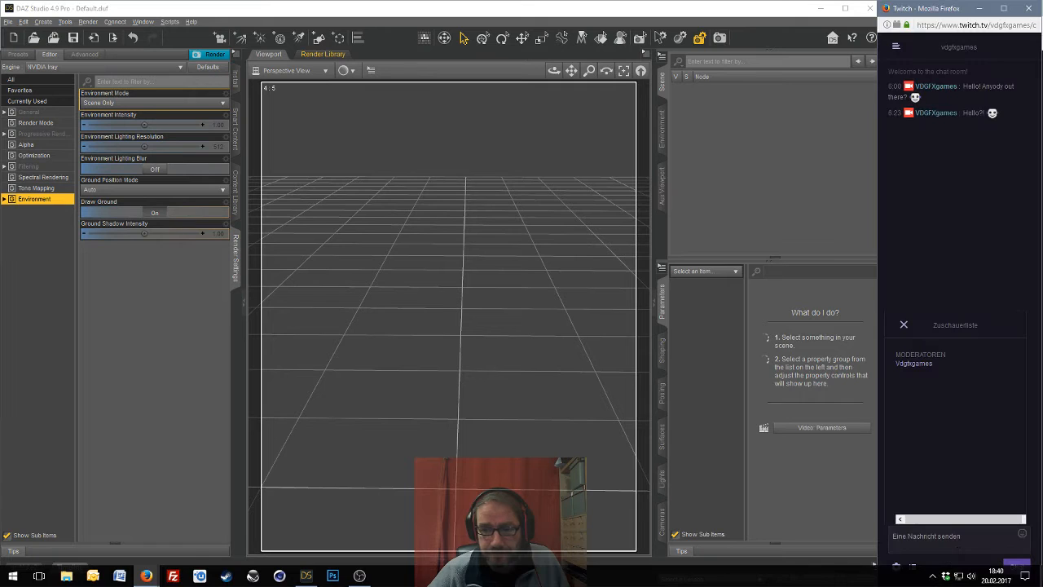
Step: Create a new spotlight named SpotLight 1 with default settings
click(299, 38)
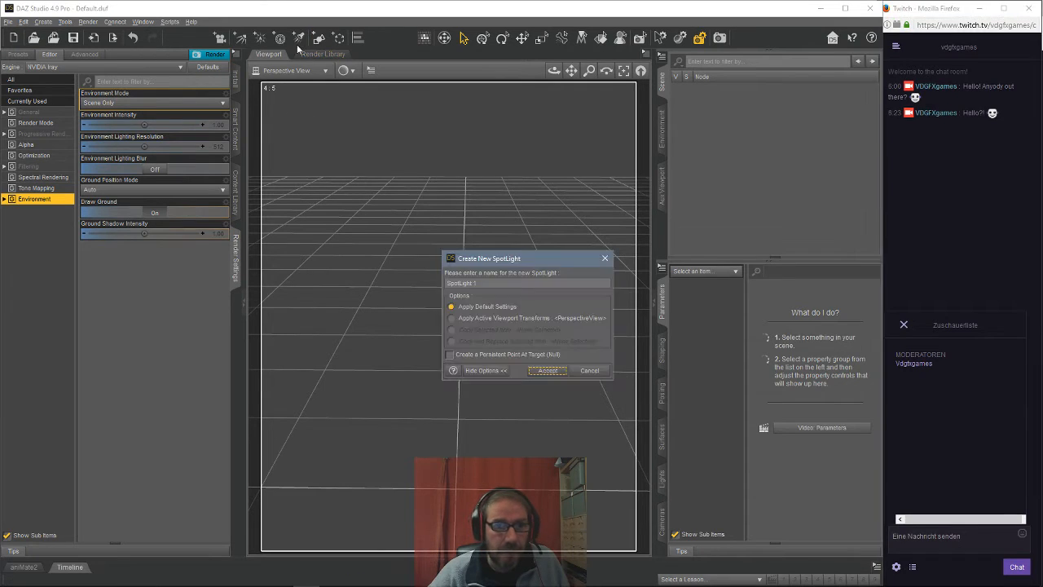
click(536, 373)
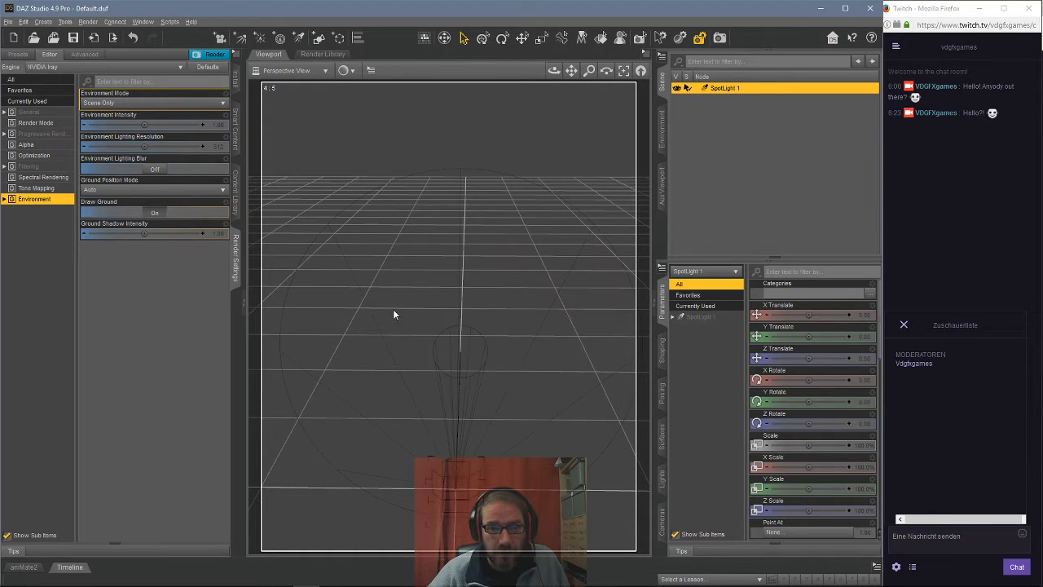
drag(551, 71, 571, 72)
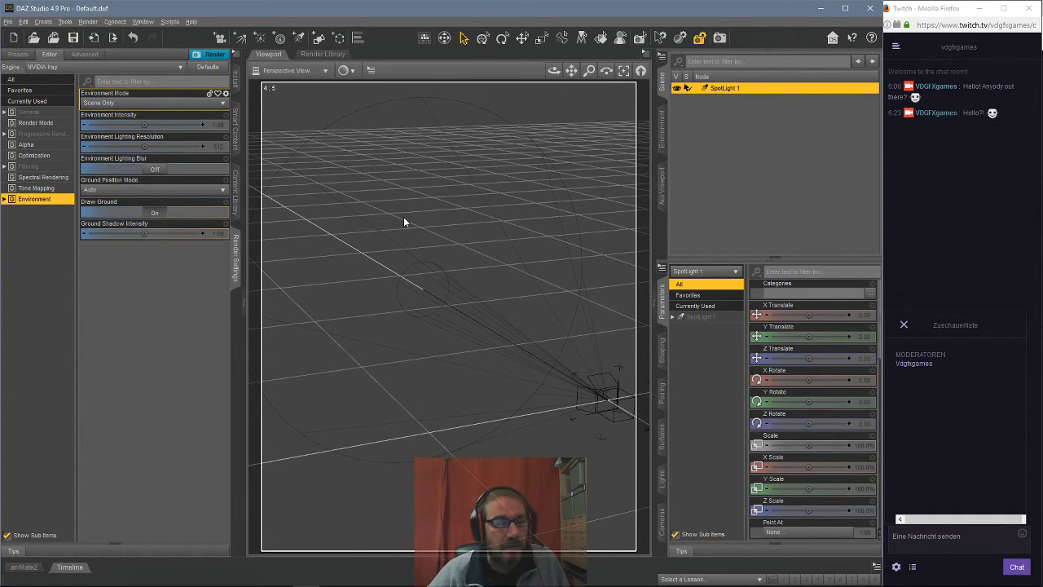
Step: Create a 1 m plane primitive at the world center with Z Positive as primary axis and 1 division
click(43, 22)
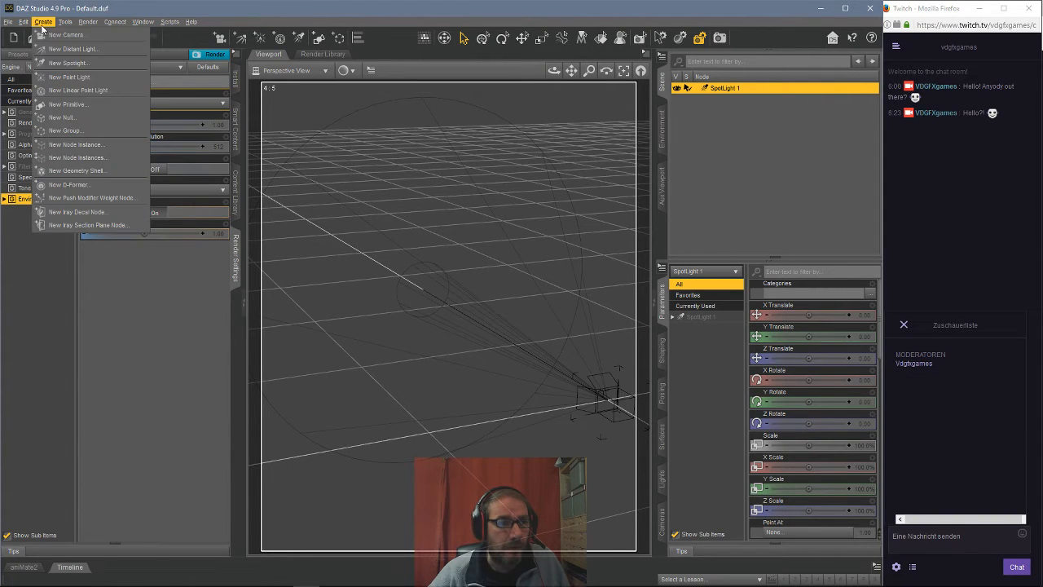
click(65, 105)
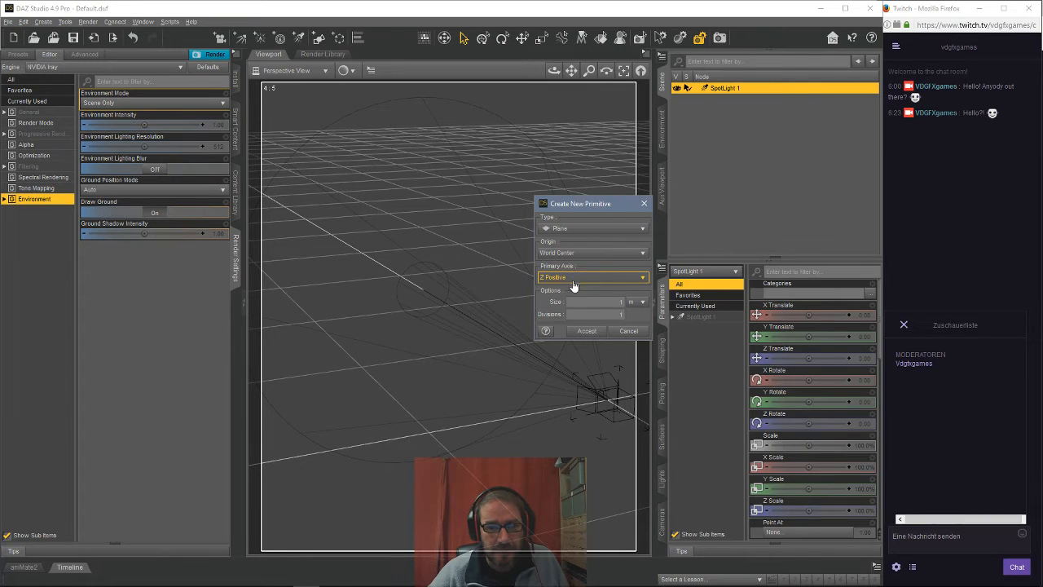
click(583, 334)
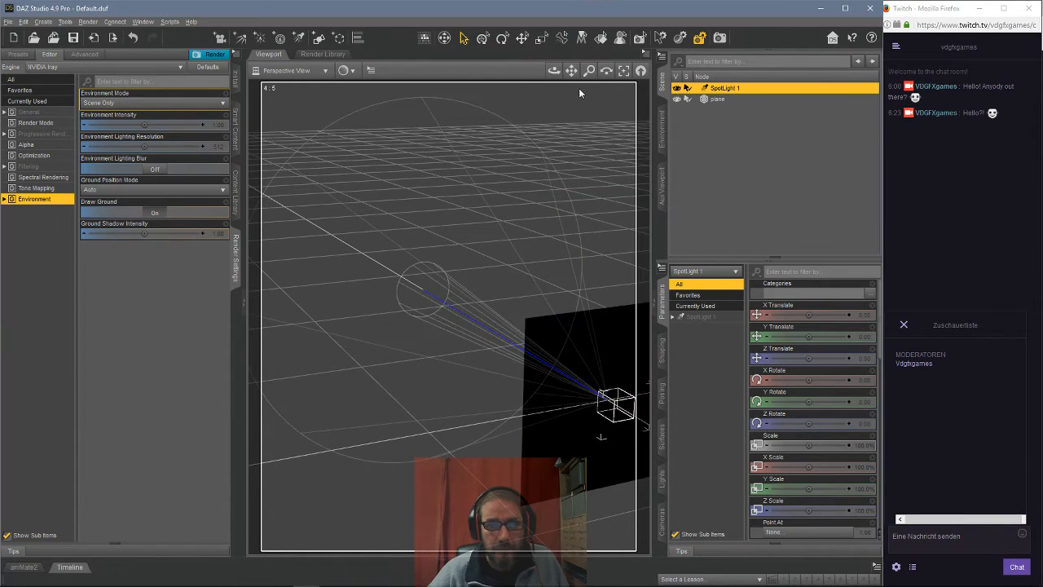
drag(554, 70, 638, 93)
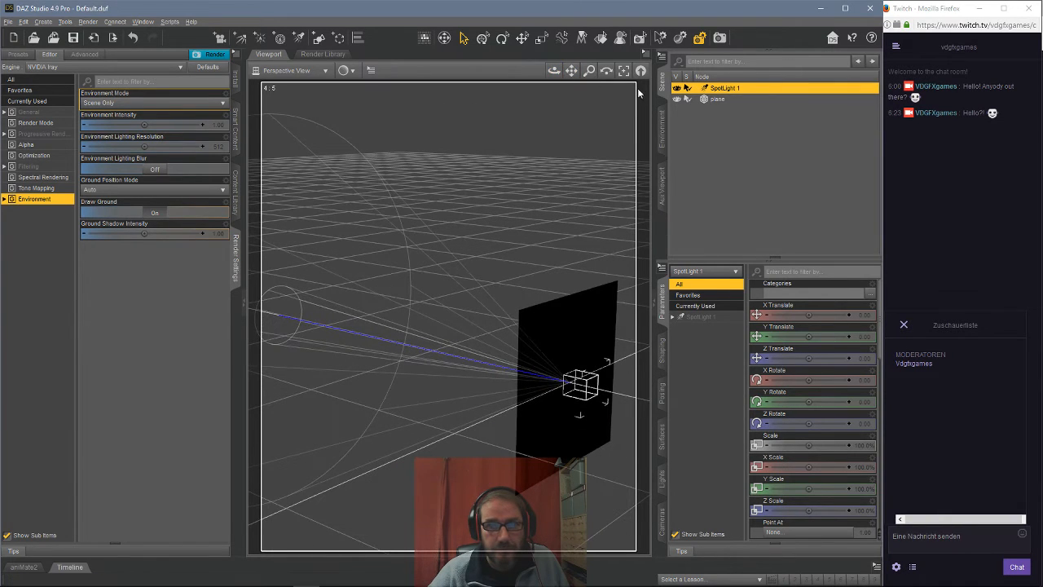
Step: Move the plane in front of the spotlight to a Z Translate of about -27.6 and rename it lightgel
click(717, 100)
mouse_move(807, 337)
mouse_down()
mouse_move(833, 354)
mouse_move(803, 358)
mouse_move(797, 337)
mouse_up()
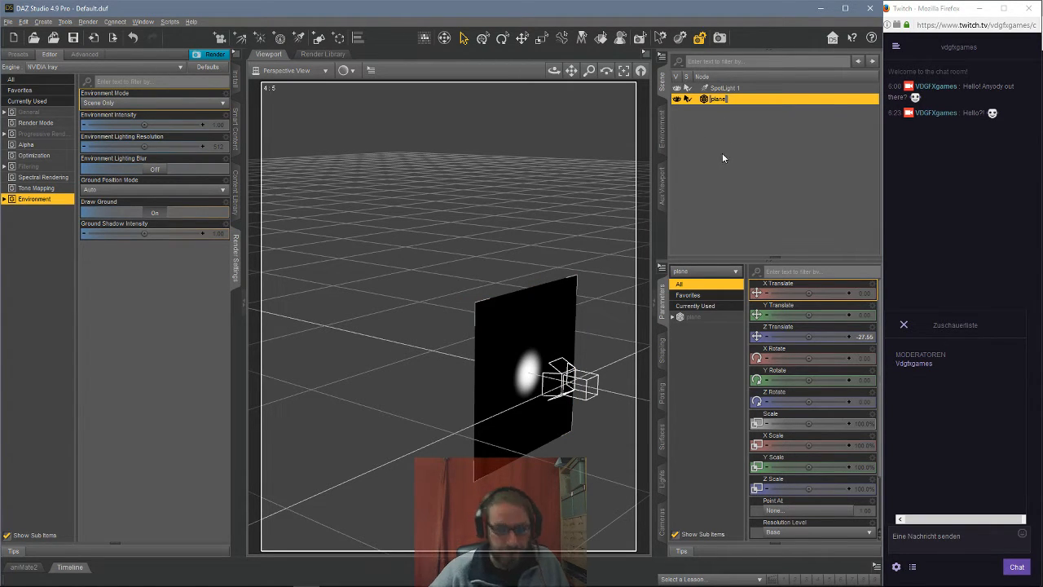
key(F2)
text(lightgel)
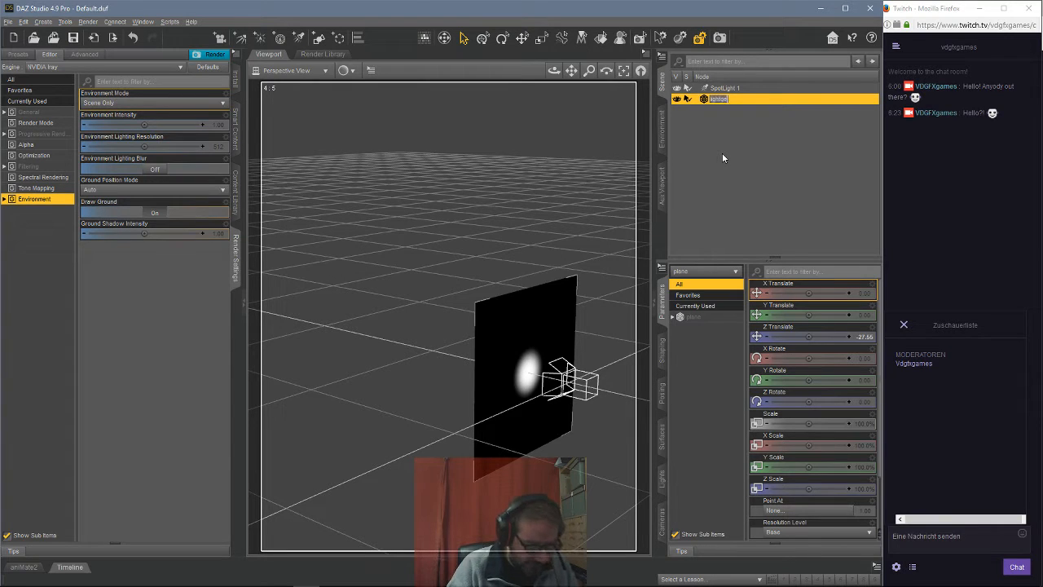
key(Return)
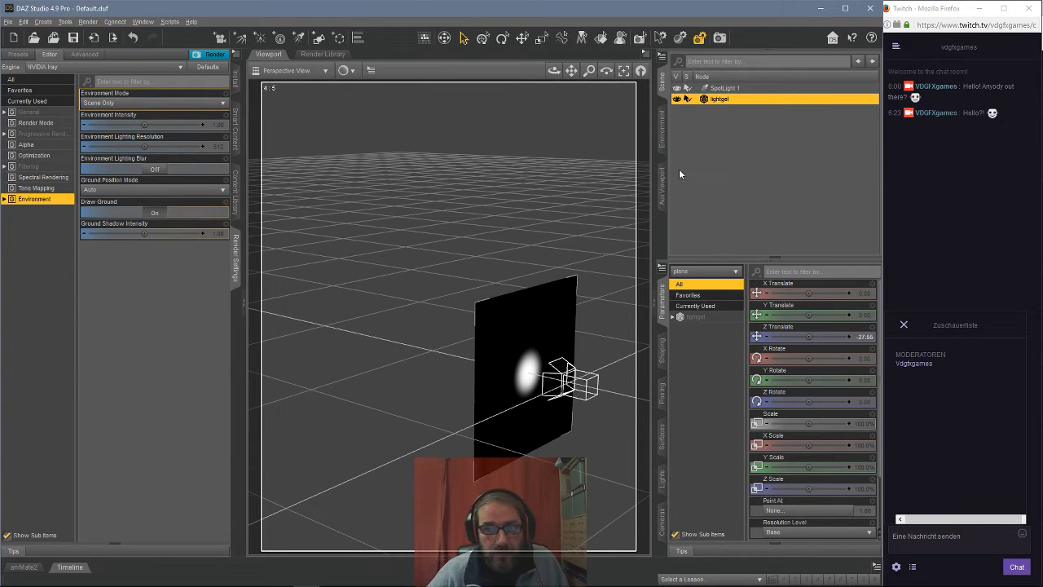
Step: Create a second plane primitive, 2 m in size, at the world center with Z Positive as primary axis
click(44, 22)
click(57, 104)
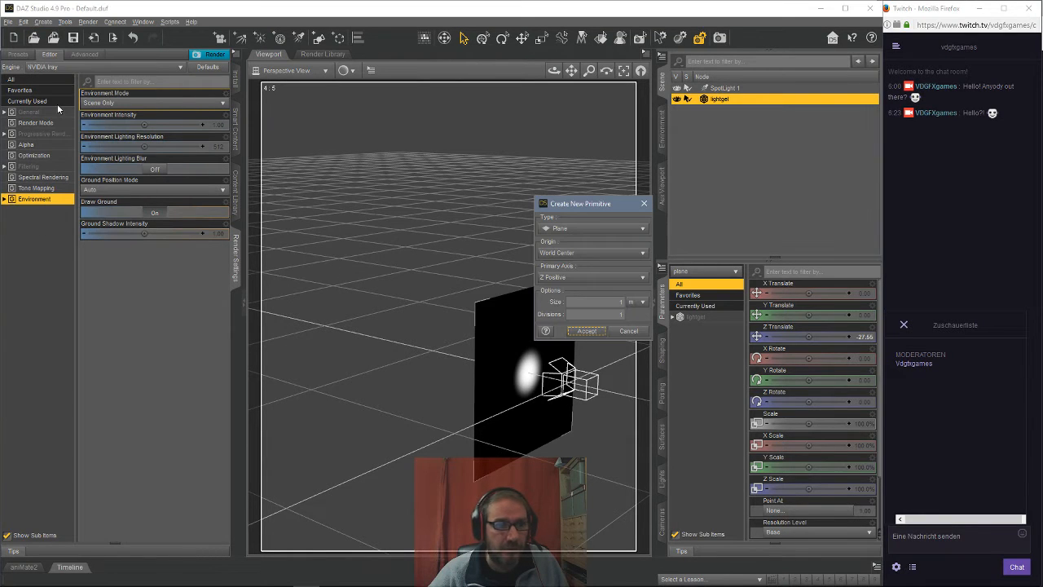
click(611, 302)
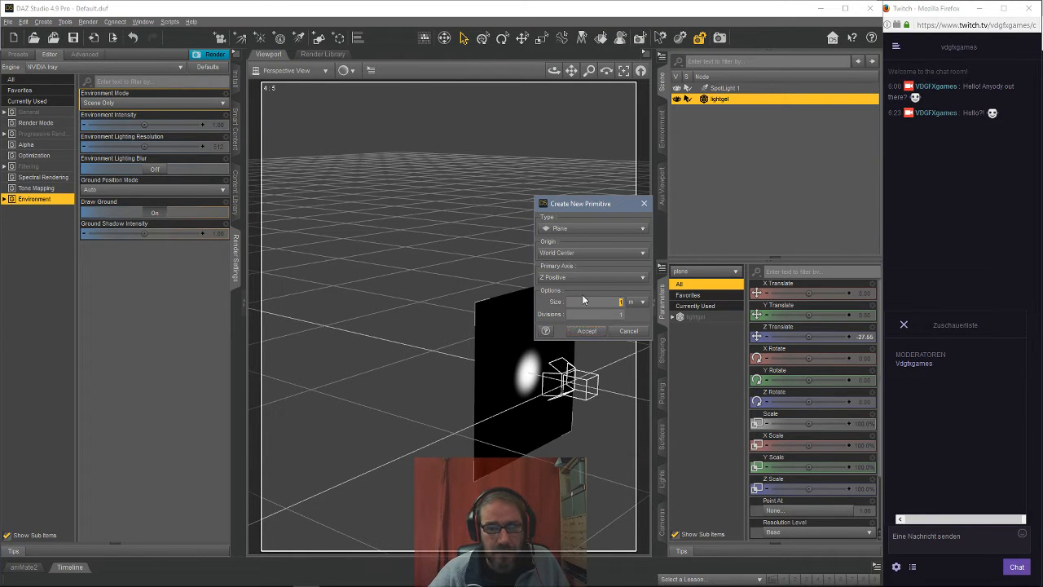
text(2)
click(585, 332)
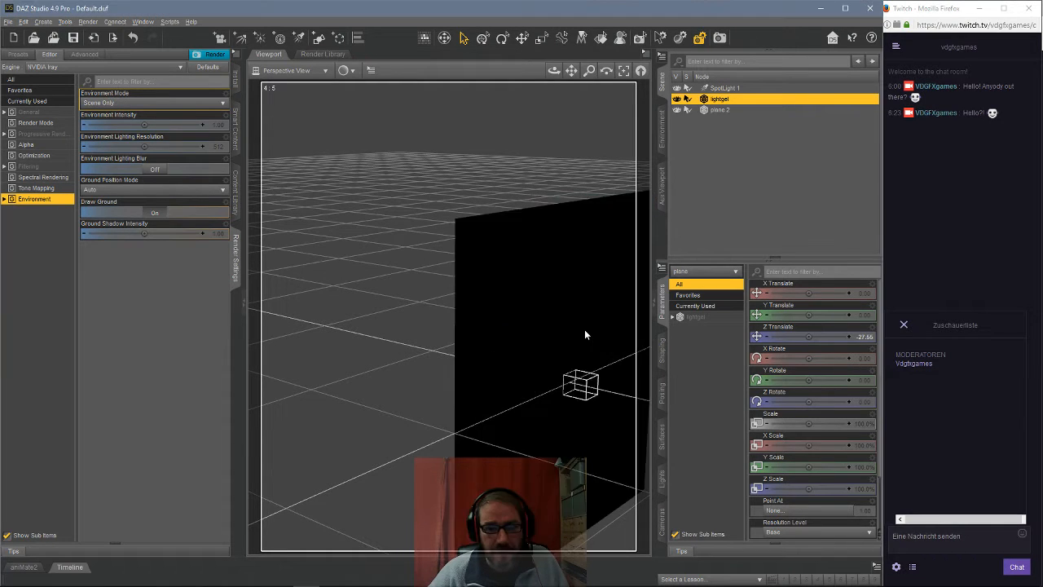
Step: Move the 2 m plane behind lightgel to a Z Translate of about -160 so it catches the spotlight's beam
click(715, 110)
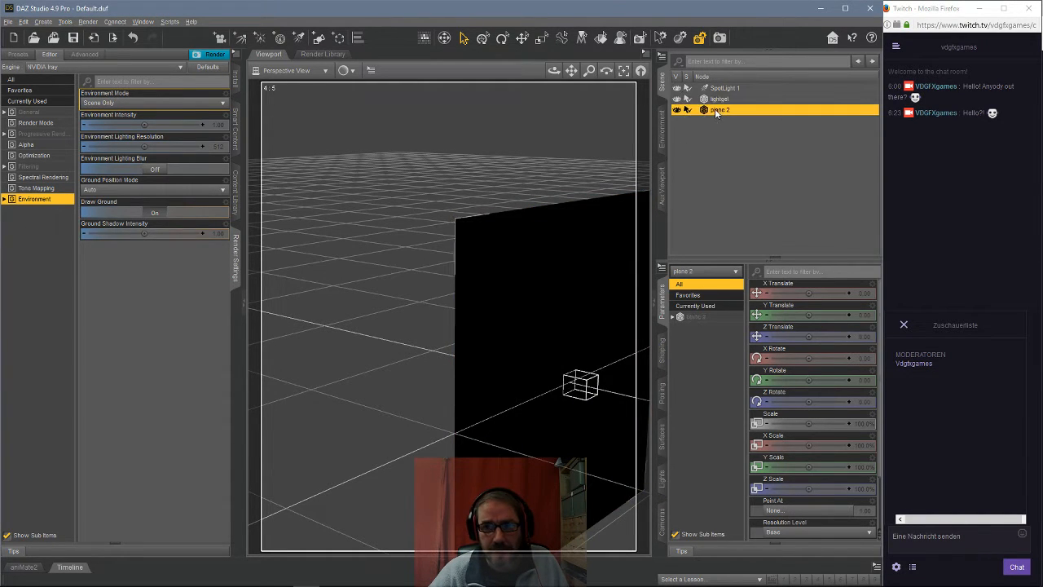
drag(804, 334, 762, 334)
drag(815, 336, 803, 336)
drag(554, 70, 572, 75)
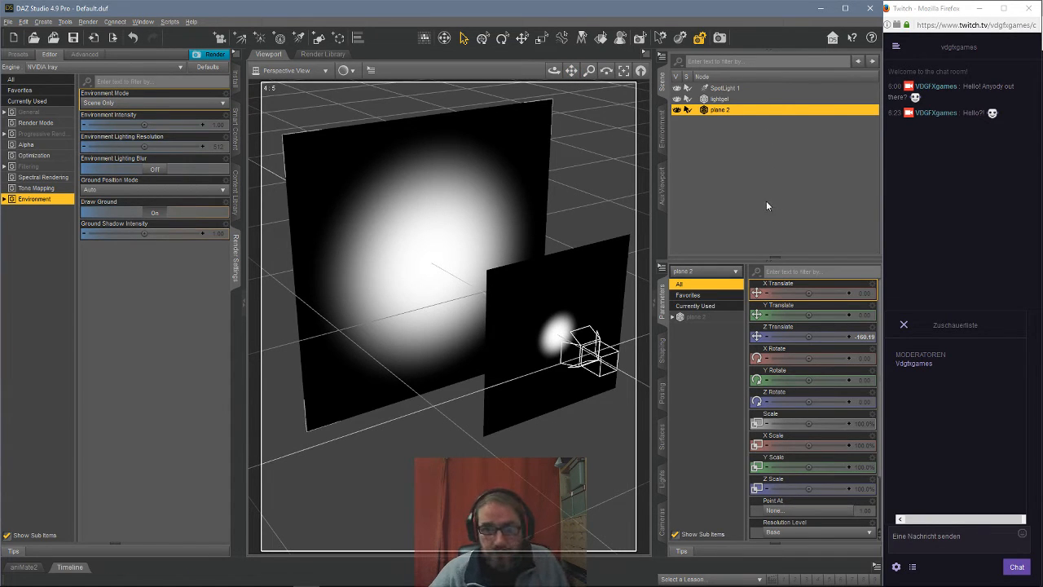
Step: Parent the lightgel plane to SpotLight 1
click(720, 100)
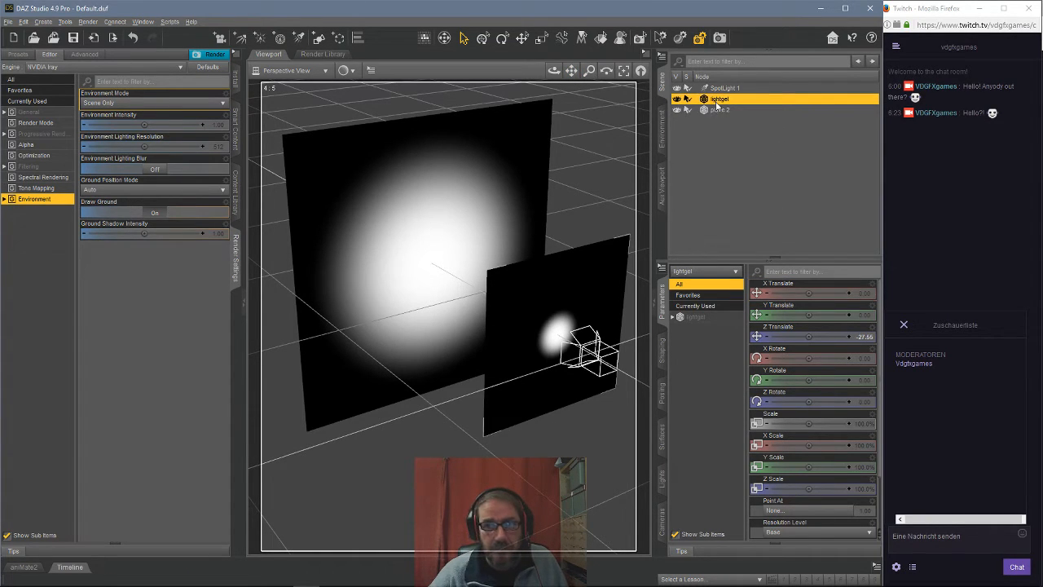
drag(718, 101, 719, 94)
Step: Test the parenting by shifting SpotLight 1 to an X Translate of about -6, and reset X Translate to 0
click(719, 89)
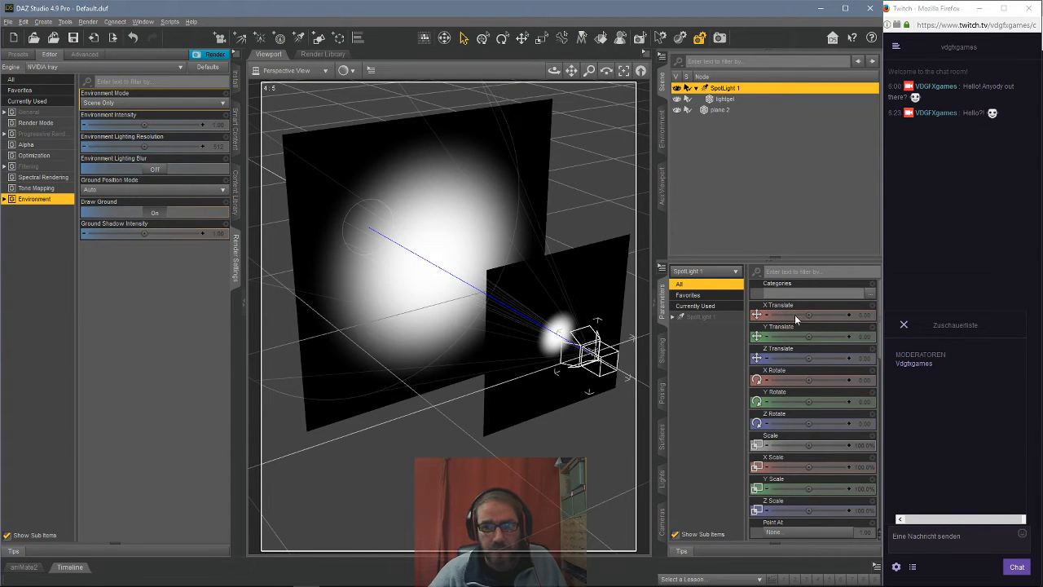
mouse_move(808, 315)
mouse_down()
mouse_move(758, 314)
mouse_move(802, 314)
mouse_up()
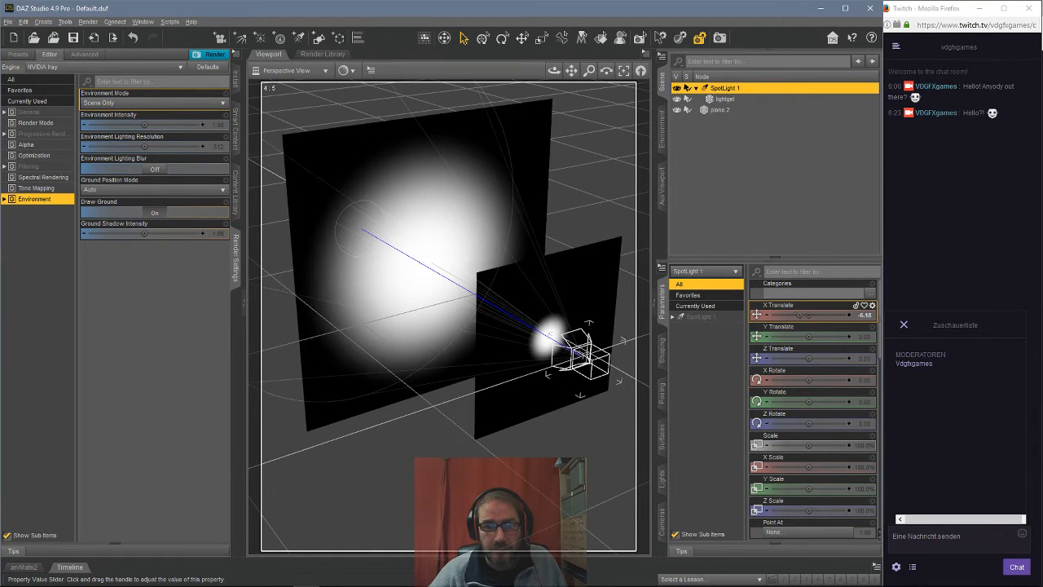
click(872, 305)
click(896, 363)
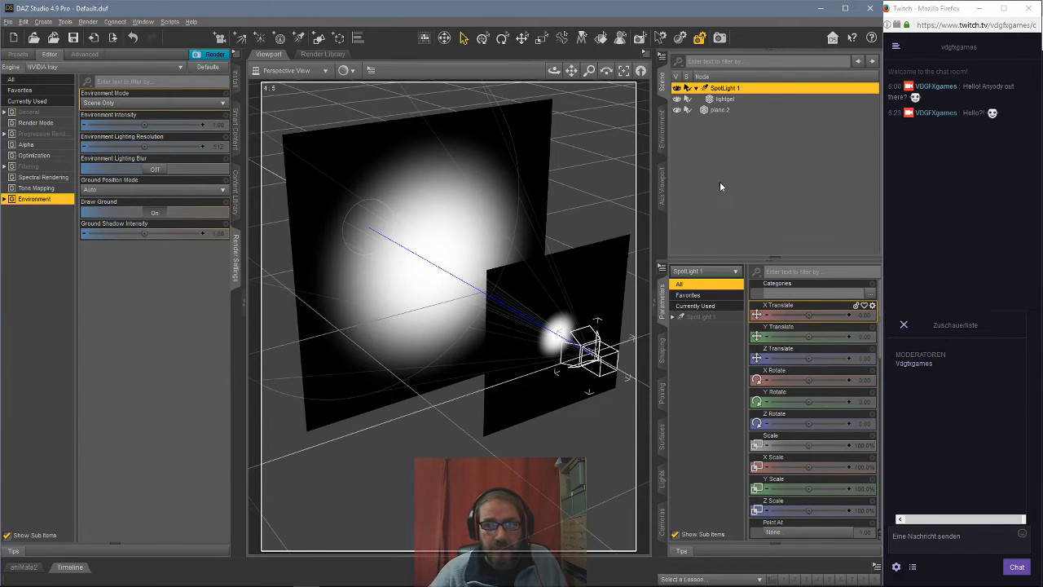
Step: Select the lightgel plane and open the DAZ Uber folder of the Iray shader presets in the content library
click(722, 98)
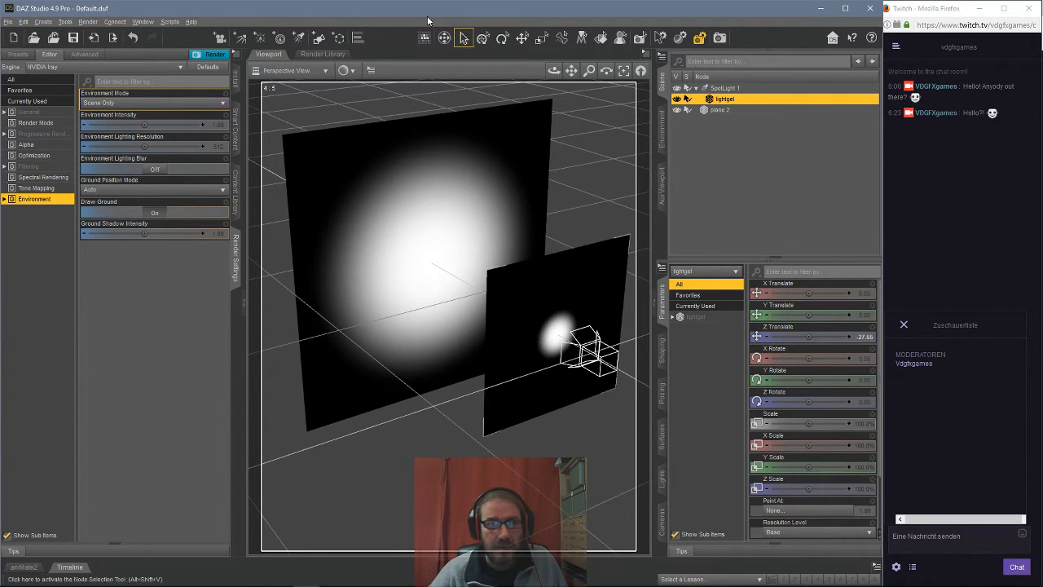
click(169, 21)
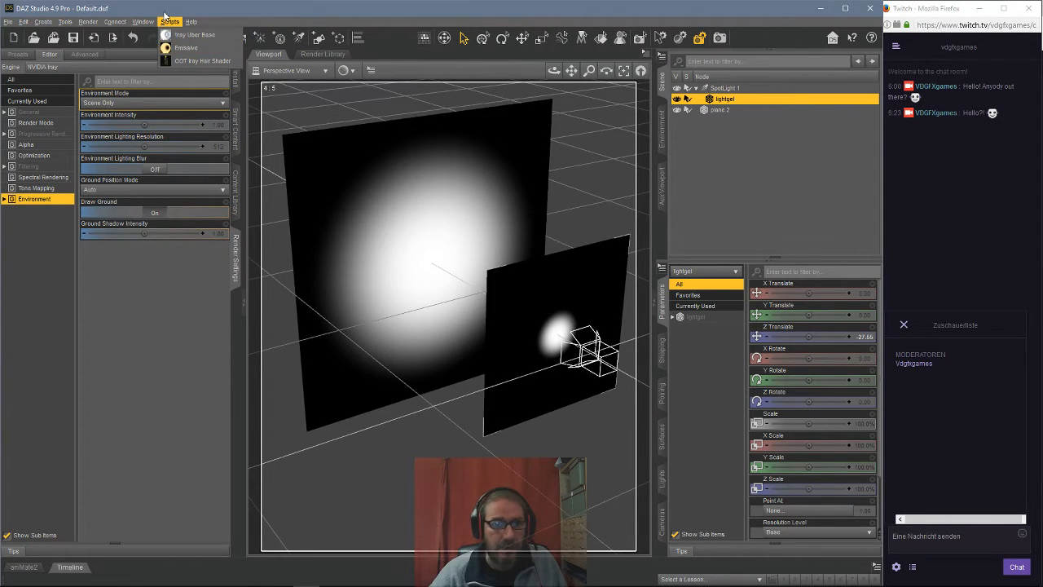
click(169, 19)
click(235, 189)
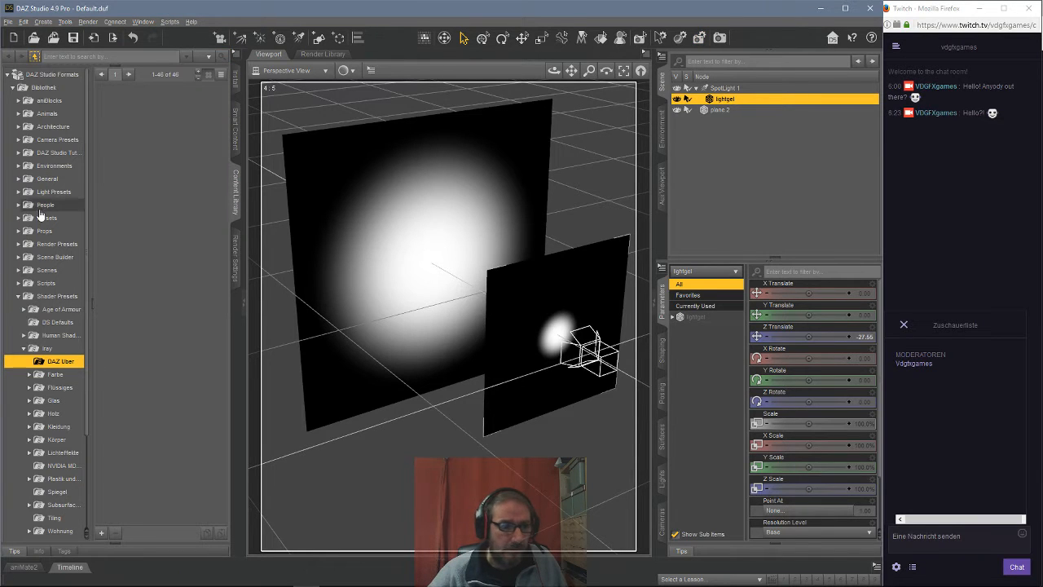
click(17, 296)
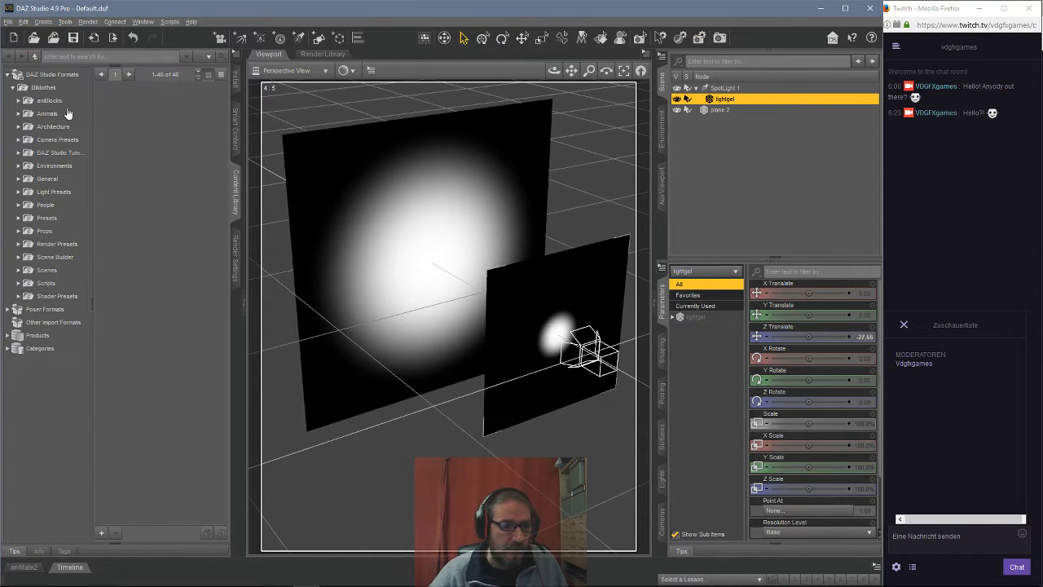
click(168, 22)
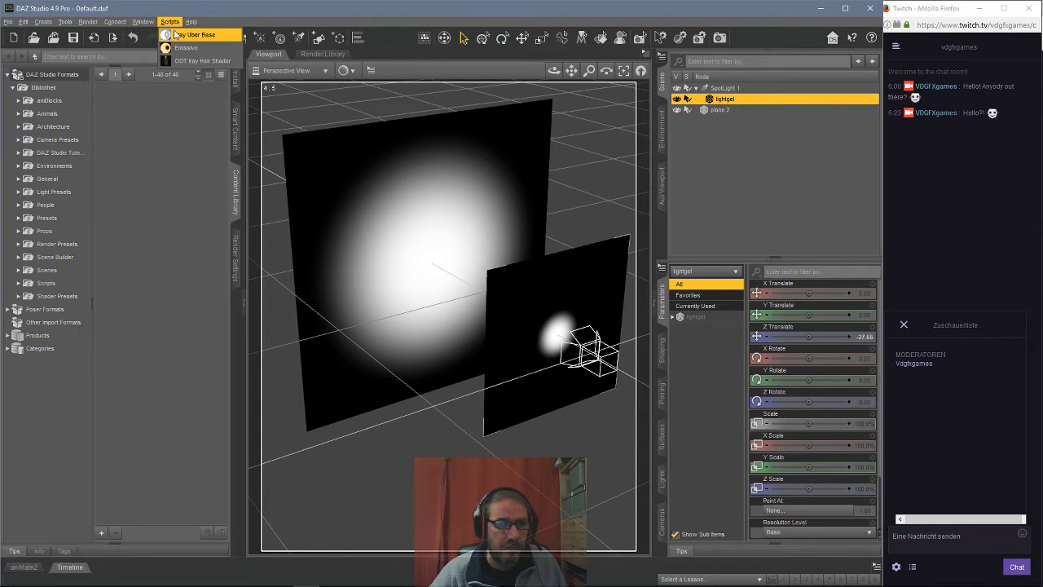
click(170, 22)
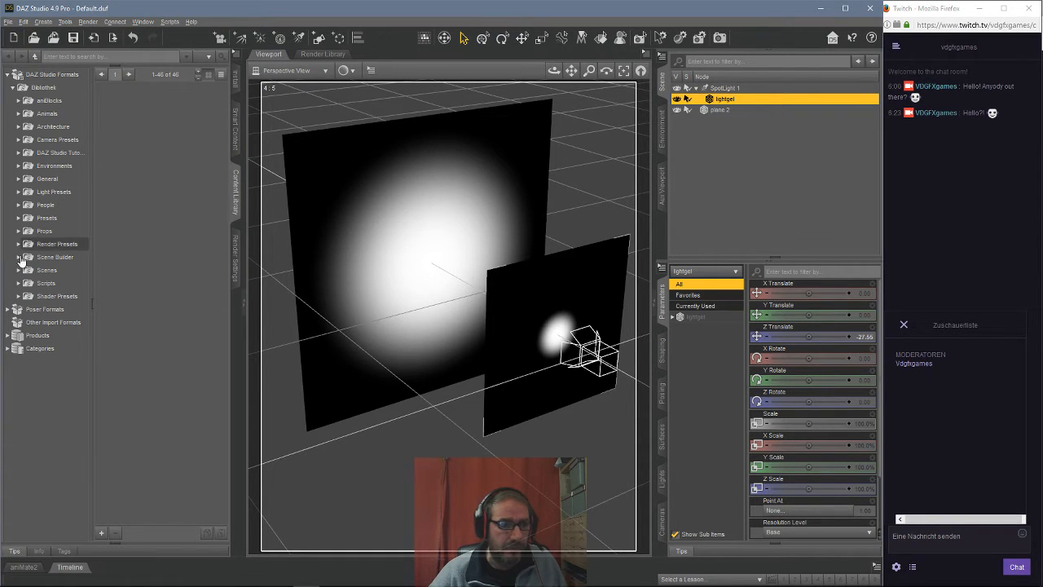
click(21, 298)
click(17, 297)
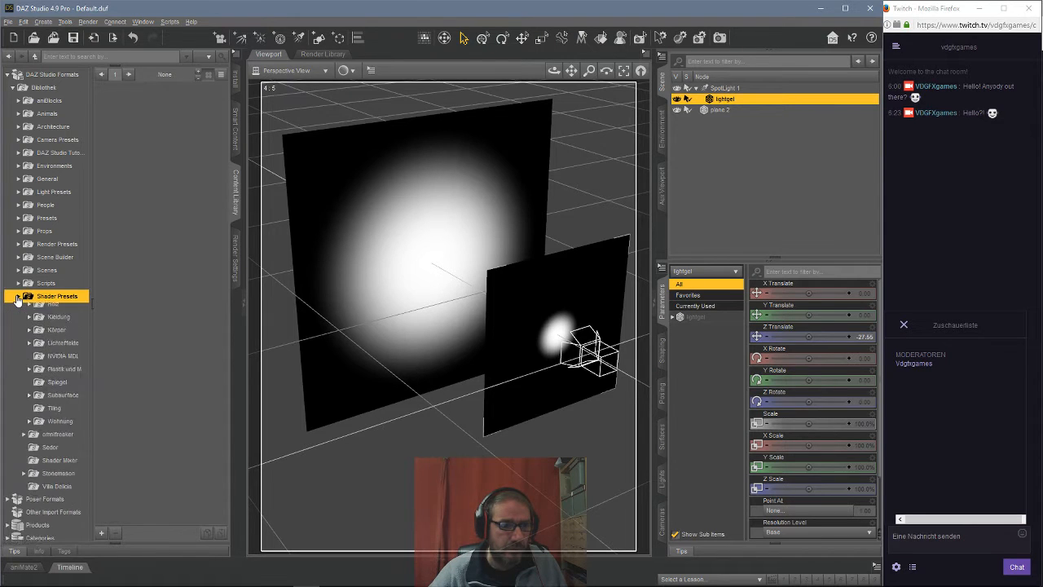
scroll(18, 279, down, 3)
click(40, 240)
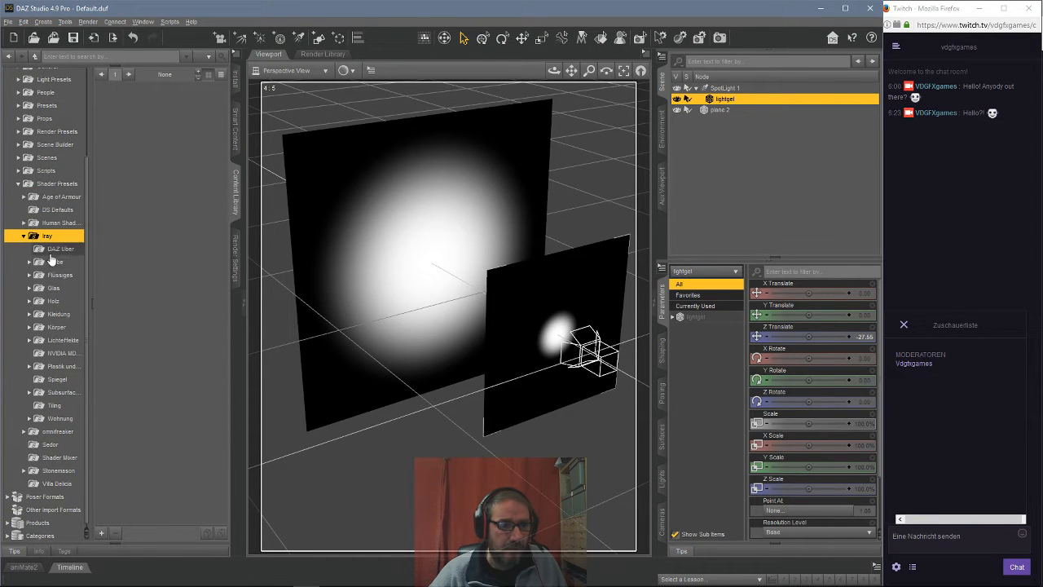
click(46, 248)
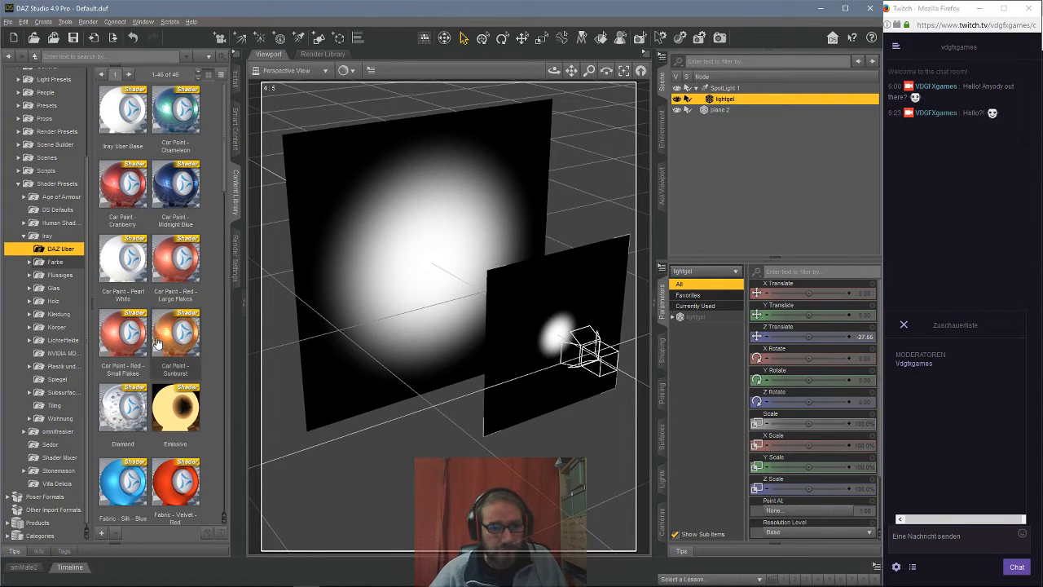
Step: Select lightgel's surface and apply the Emissive shader preset to it
mouse_move(179, 417)
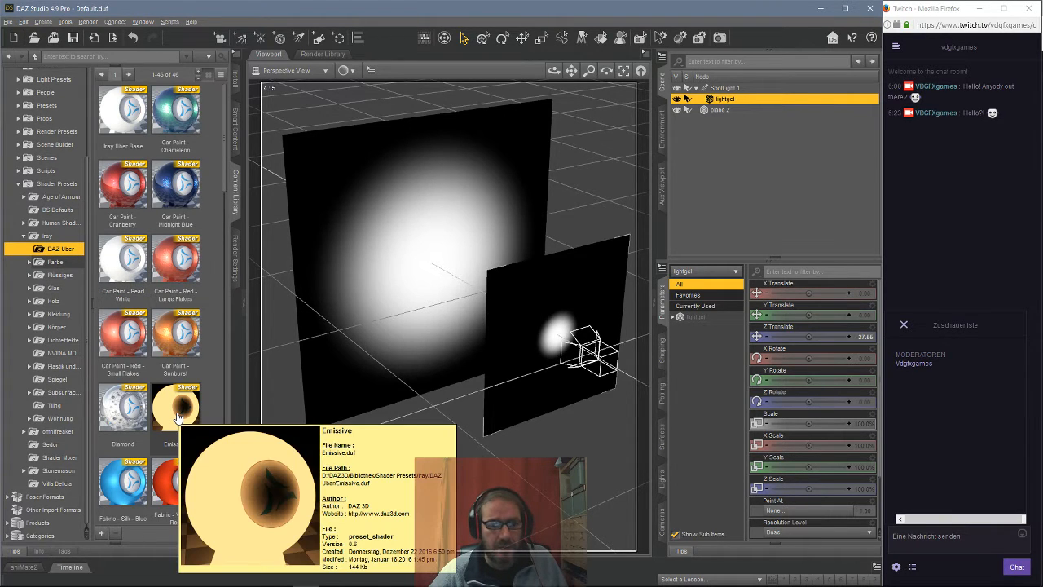
mouse_move(177, 417)
mouse_down()
mouse_move(399, 380)
mouse_move(758, 105)
mouse_up()
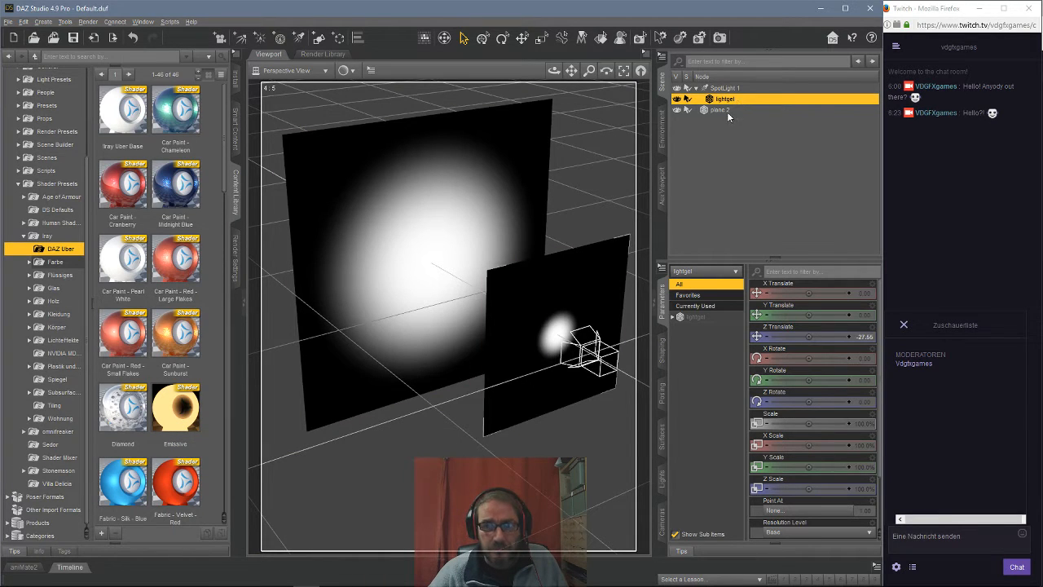
double_click(736, 101)
click(754, 121)
click(752, 101)
click(662, 436)
click(697, 326)
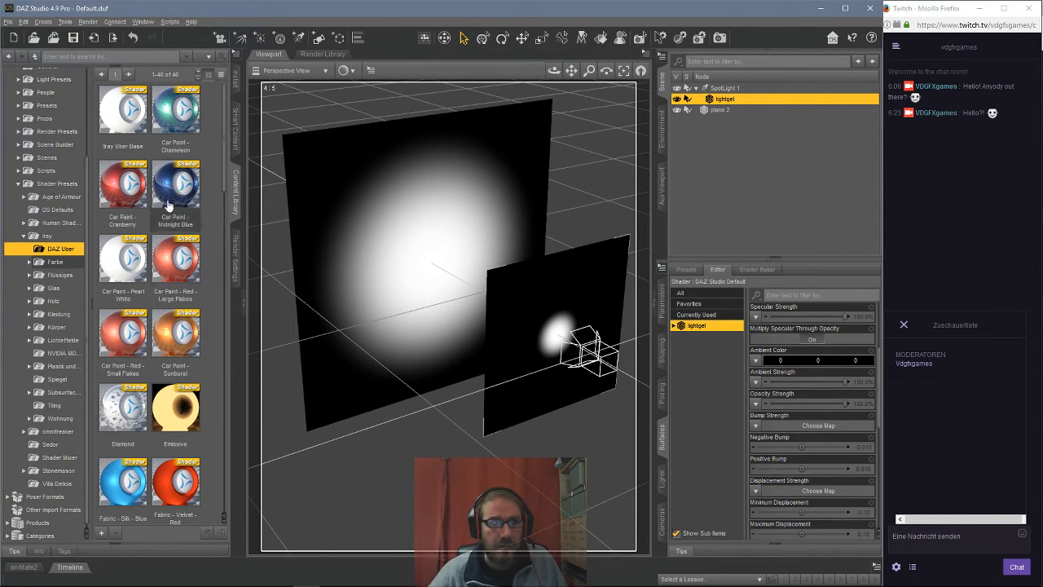
click(169, 416)
double_click(169, 416)
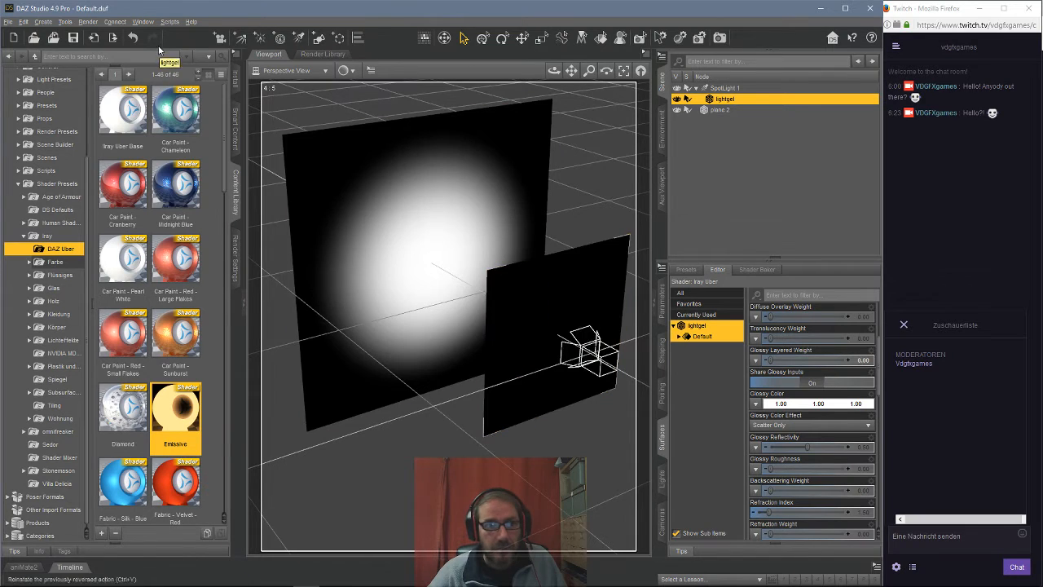
click(168, 22)
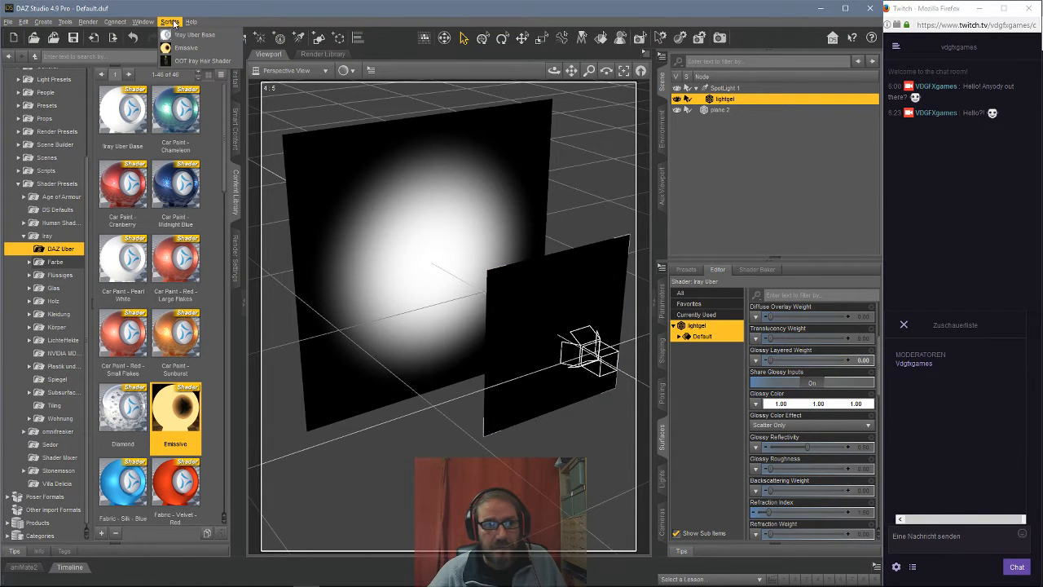
click(187, 48)
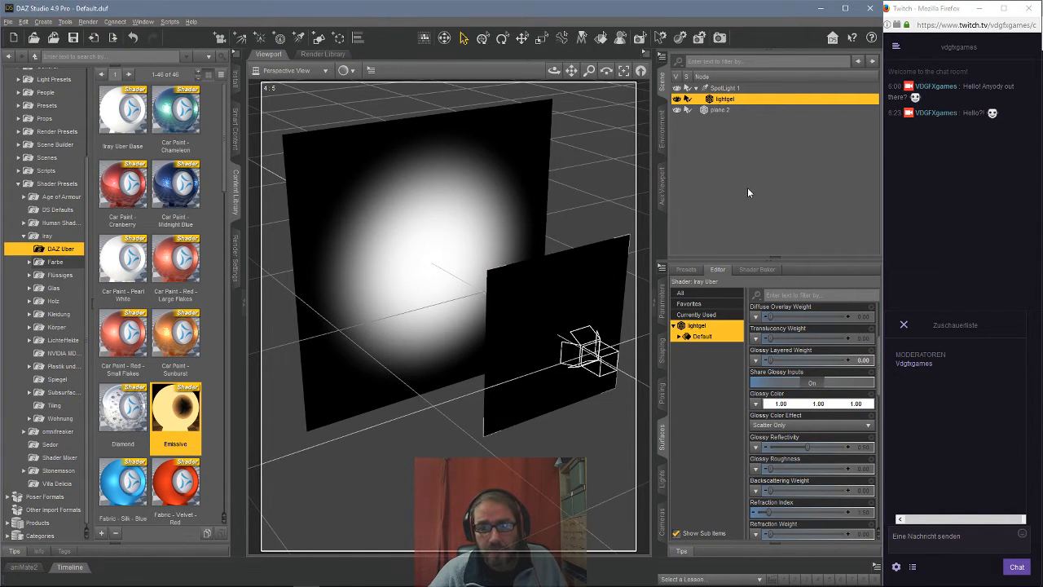
scroll(793, 334, down, 10)
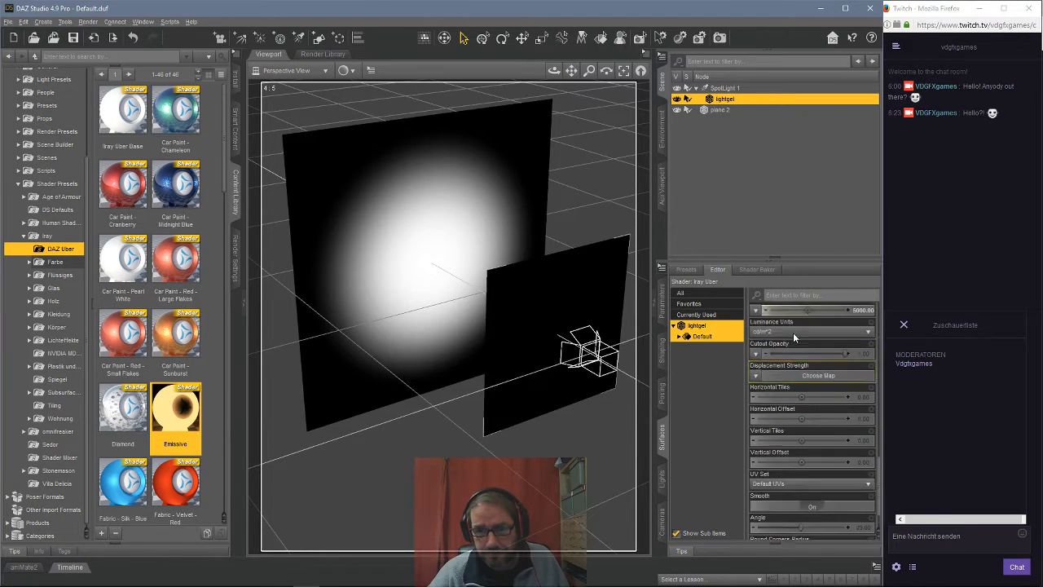
scroll(793, 333, up, 5)
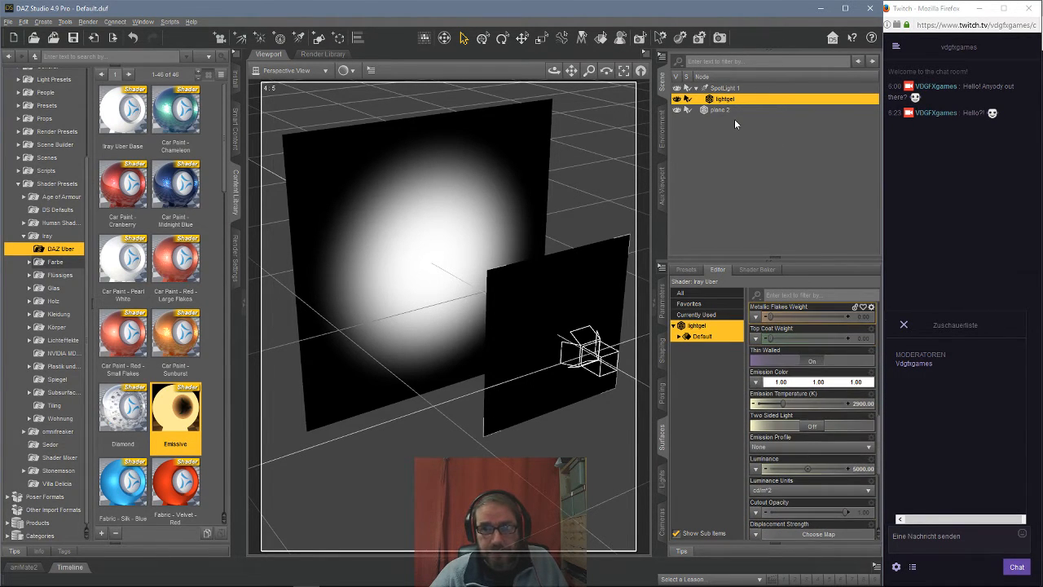
scroll(757, 306, up, 10)
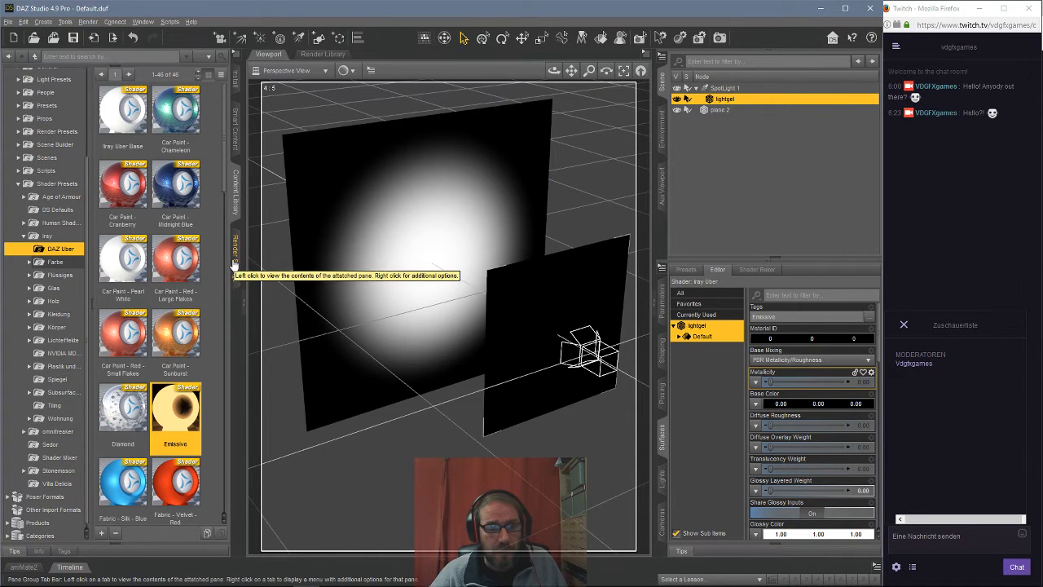
Step: Set the render Environment Mode to Dome and Scene and switch the viewport's draw style to the Iray preview
click(234, 265)
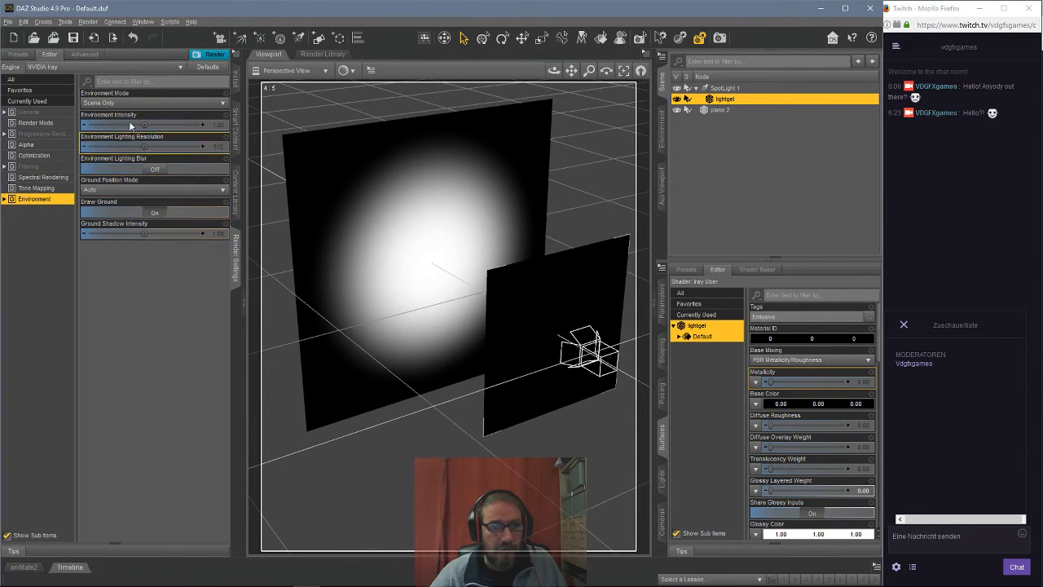
click(122, 102)
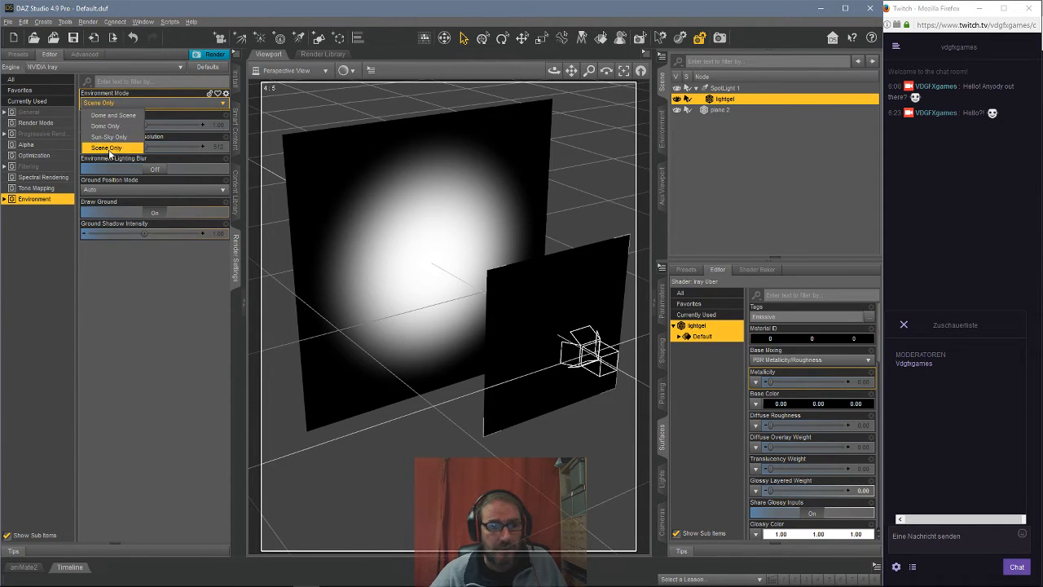
click(114, 115)
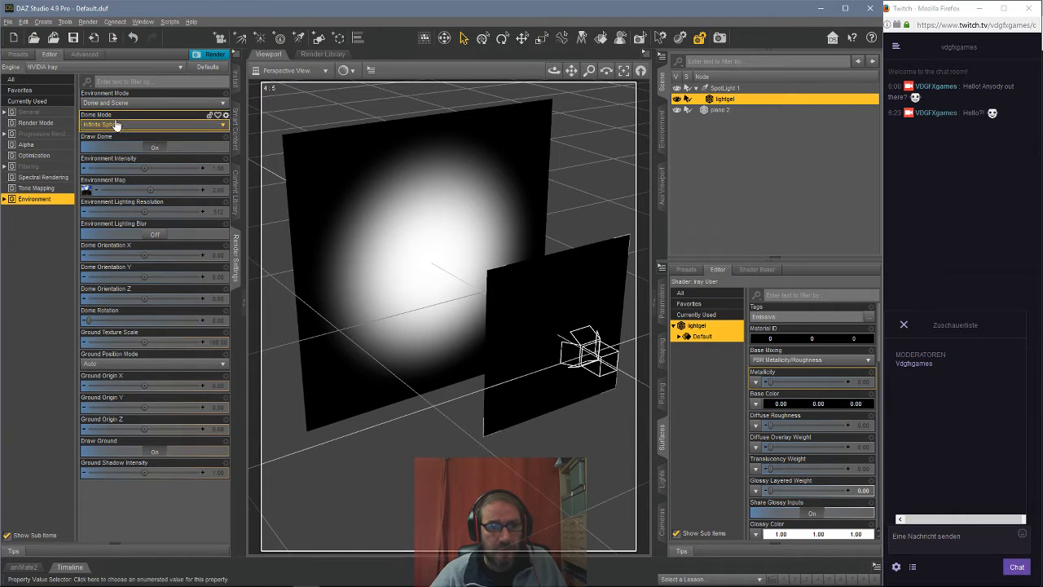
click(347, 70)
click(363, 208)
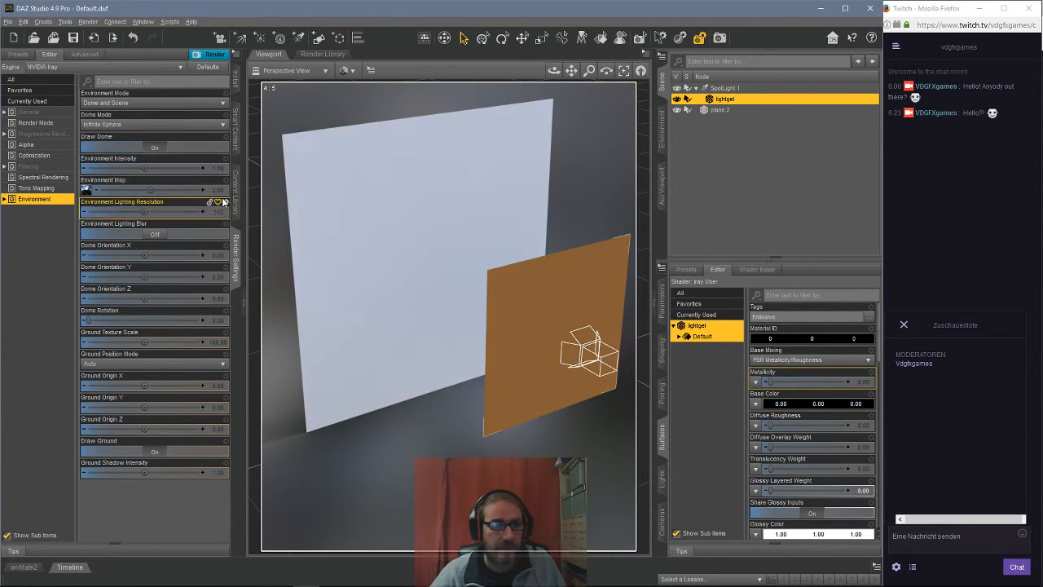
Step: Try an Environment Intensity of about -4.45, set Environment Mode back to Scene Only, and reset the intensity to its default
drag(147, 168, 139, 168)
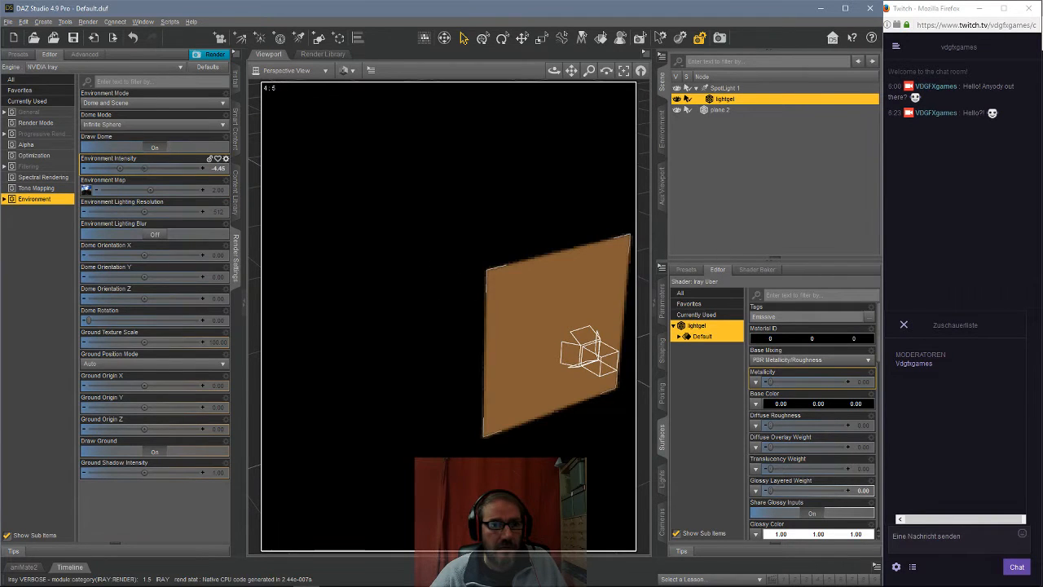
click(152, 102)
click(109, 148)
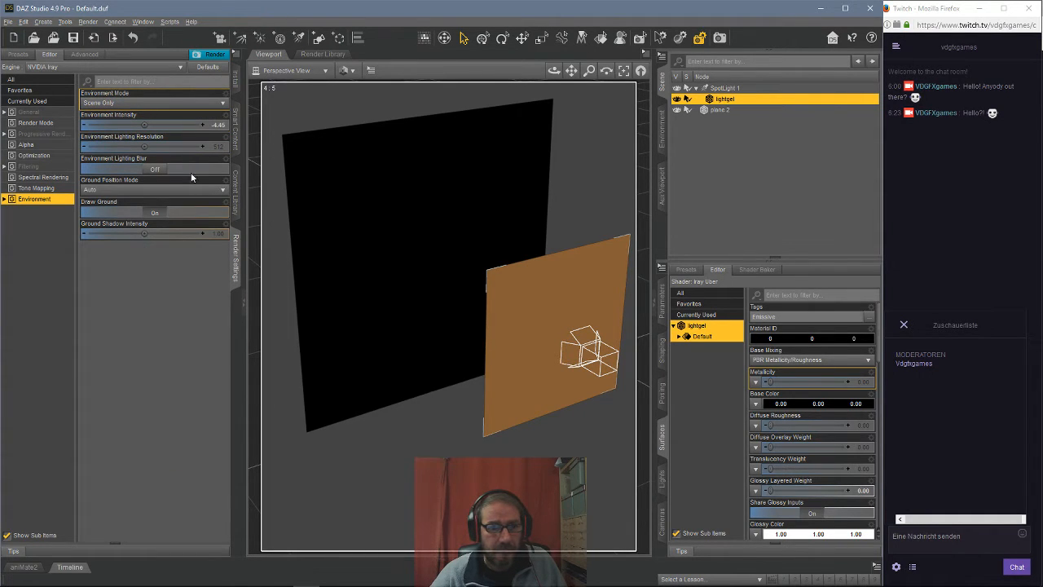
click(226, 116)
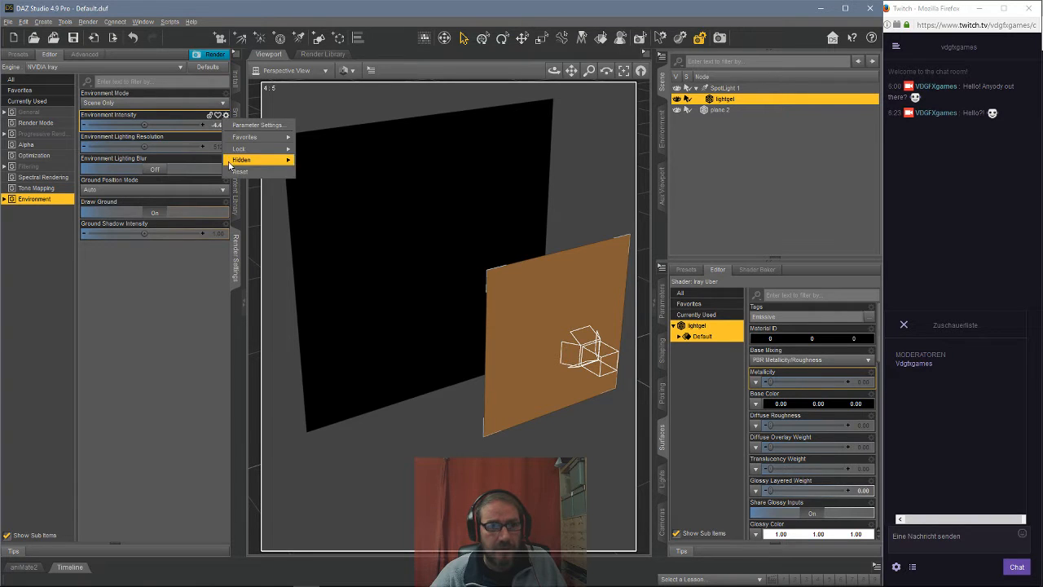
click(227, 172)
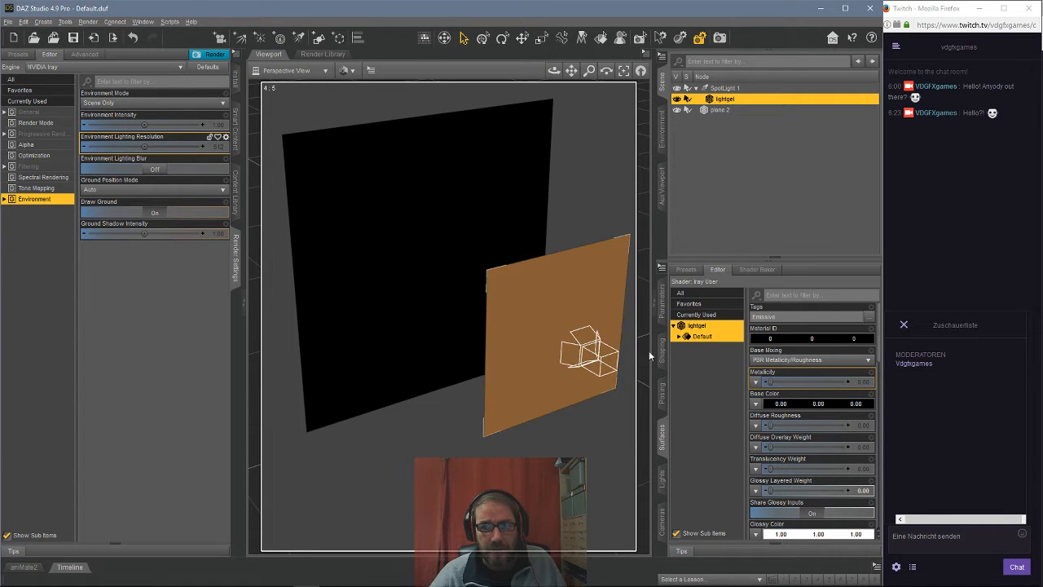
Step: Set the Emission Temperature of lightgel's surface to 6500 K
scroll(780, 367, down, 15)
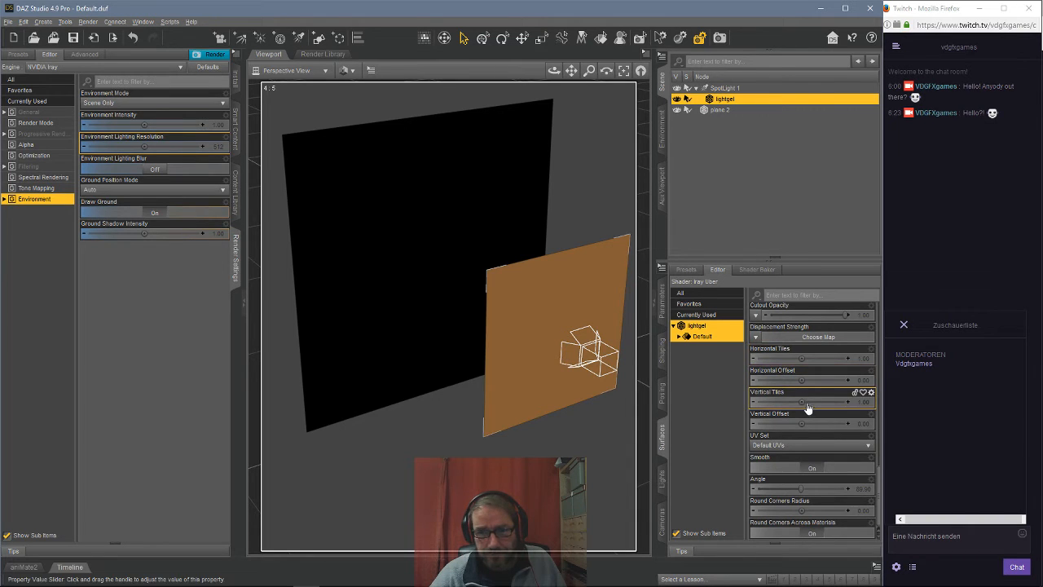
scroll(795, 386, up, 1)
scroll(795, 386, up, 6)
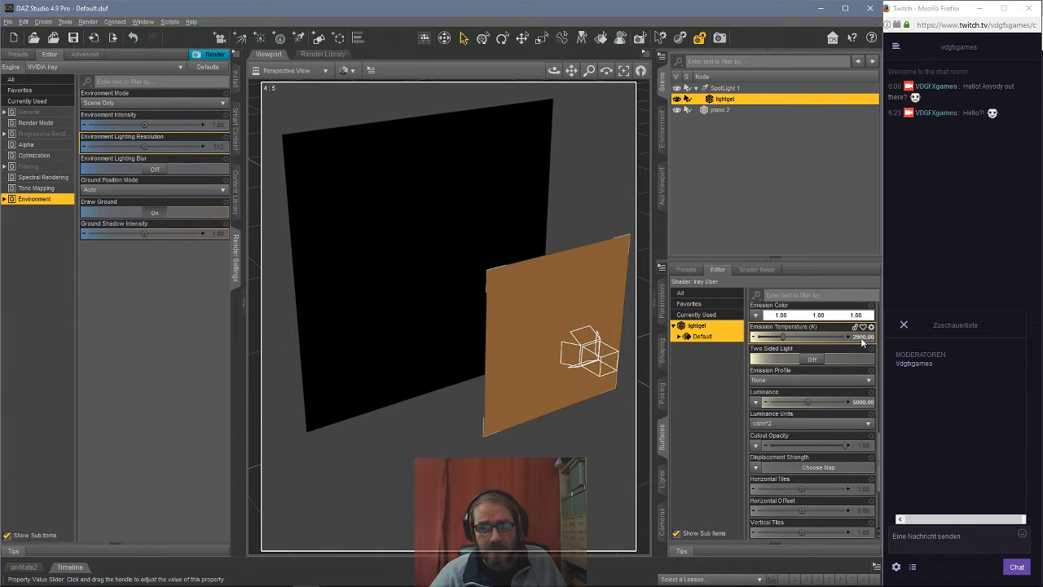
click(861, 336)
text(550)
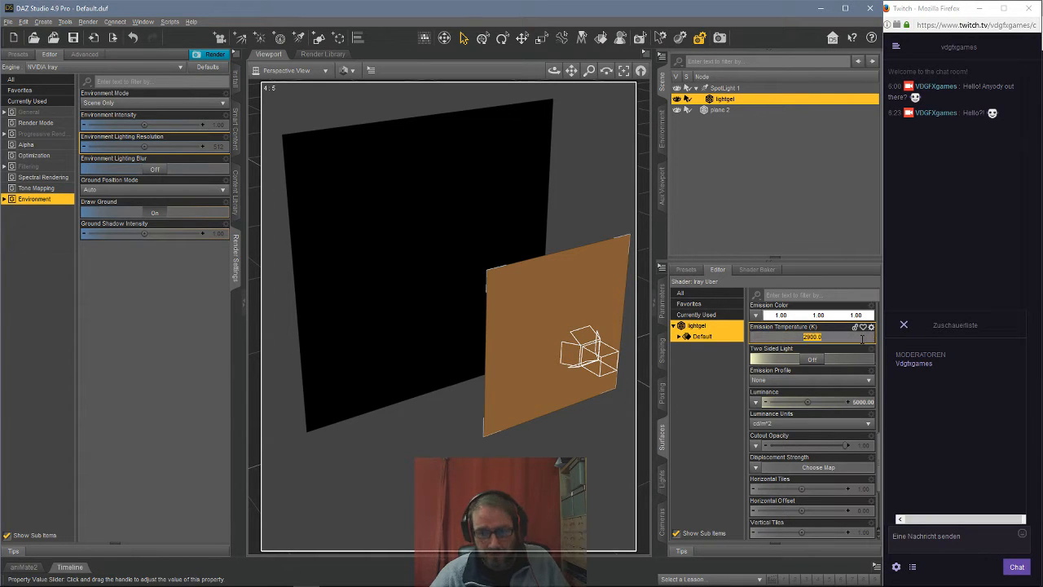
text(0)
key(Return)
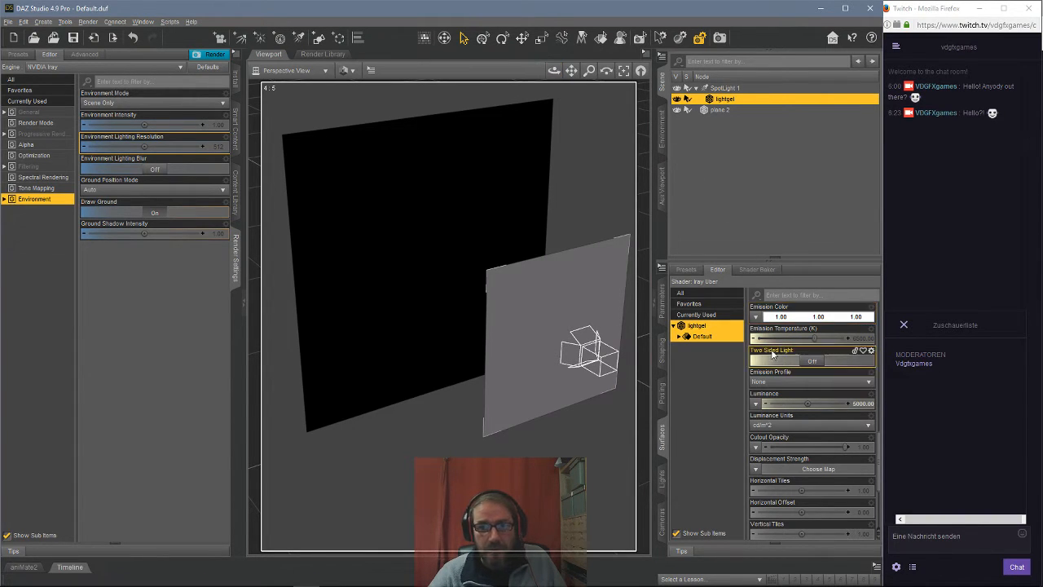
Step: Change the Base Color of lightgel's surface to white
scroll(766, 347, down, 5)
scroll(766, 339, up, 3)
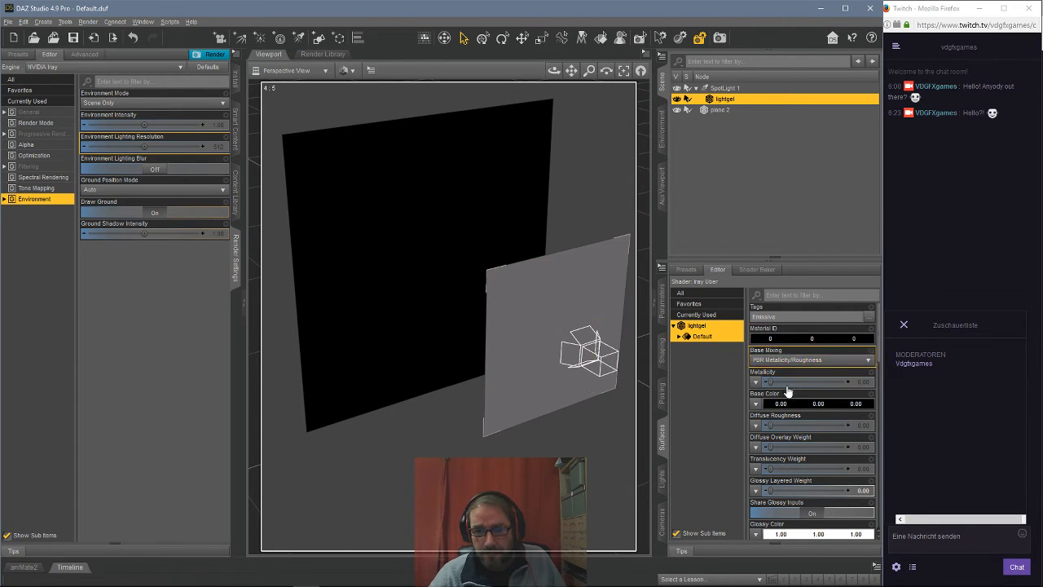
click(792, 407)
click(423, 296)
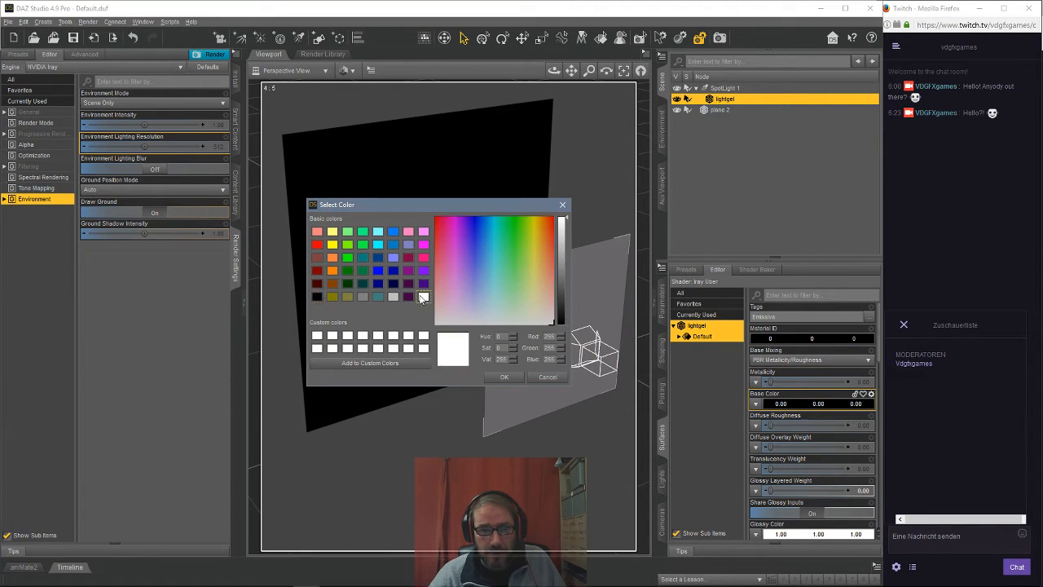
click(498, 380)
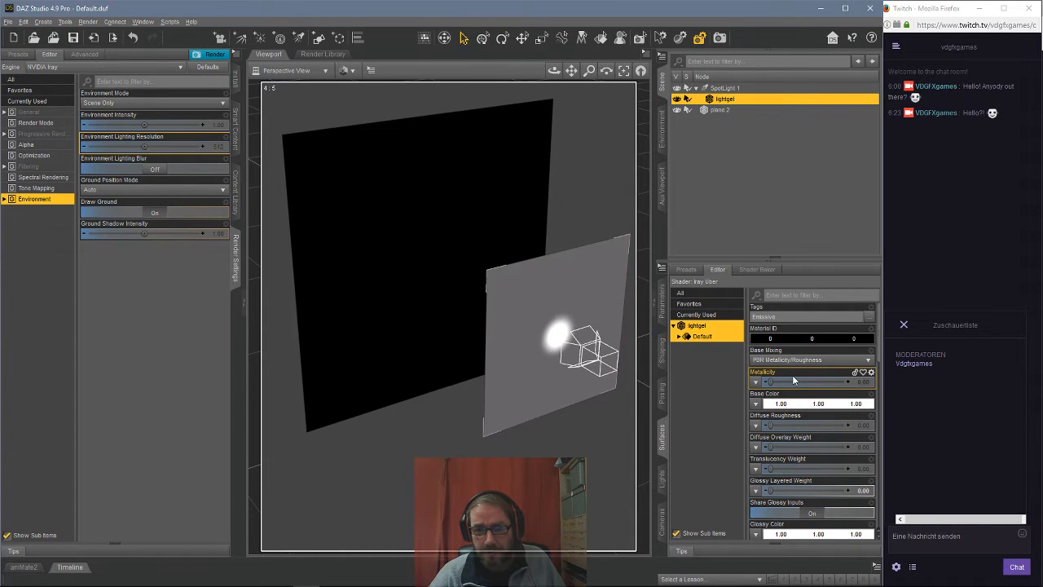
Step: Load the Disco_Light image as the Glossy Color map of lightgel's surface and preview the assigned map
scroll(792, 375, down, 3)
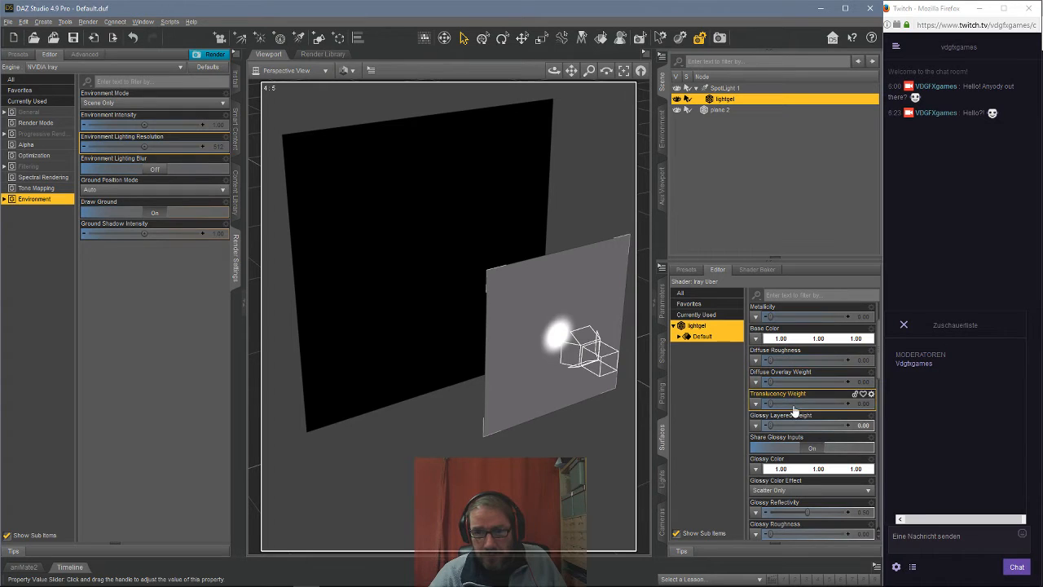
scroll(797, 430, down, 3)
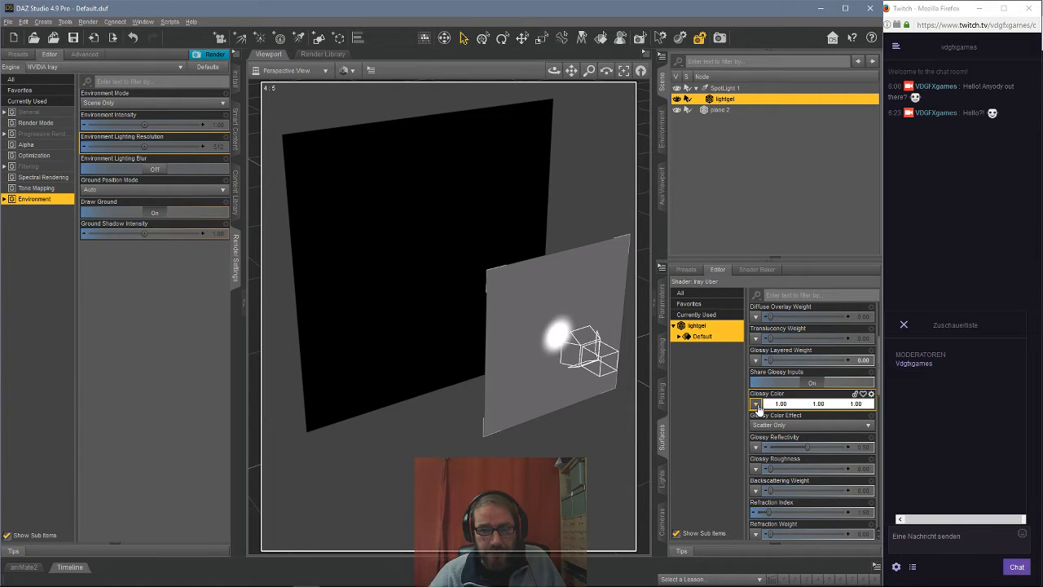
click(756, 405)
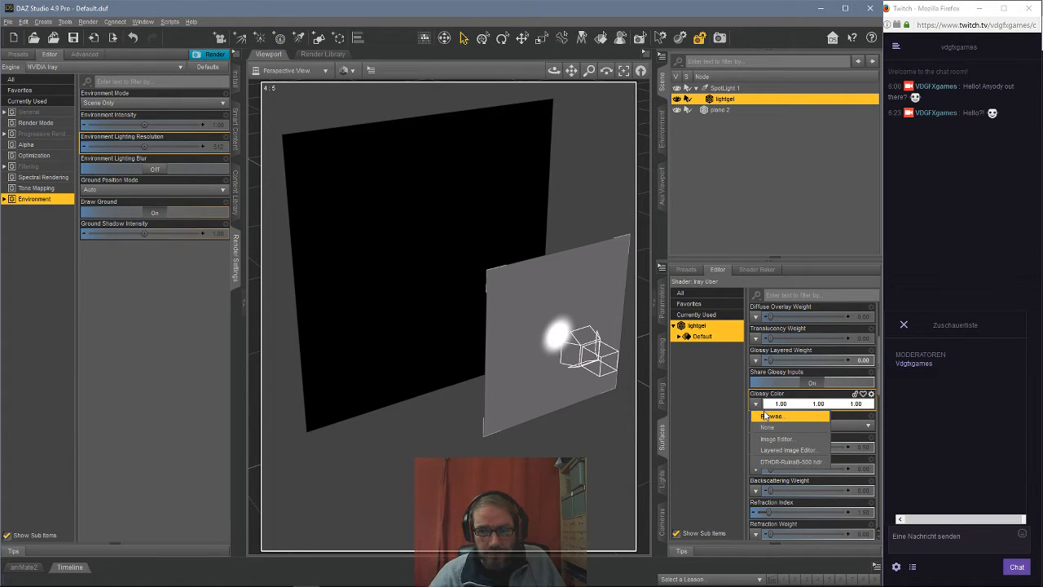
click(769, 417)
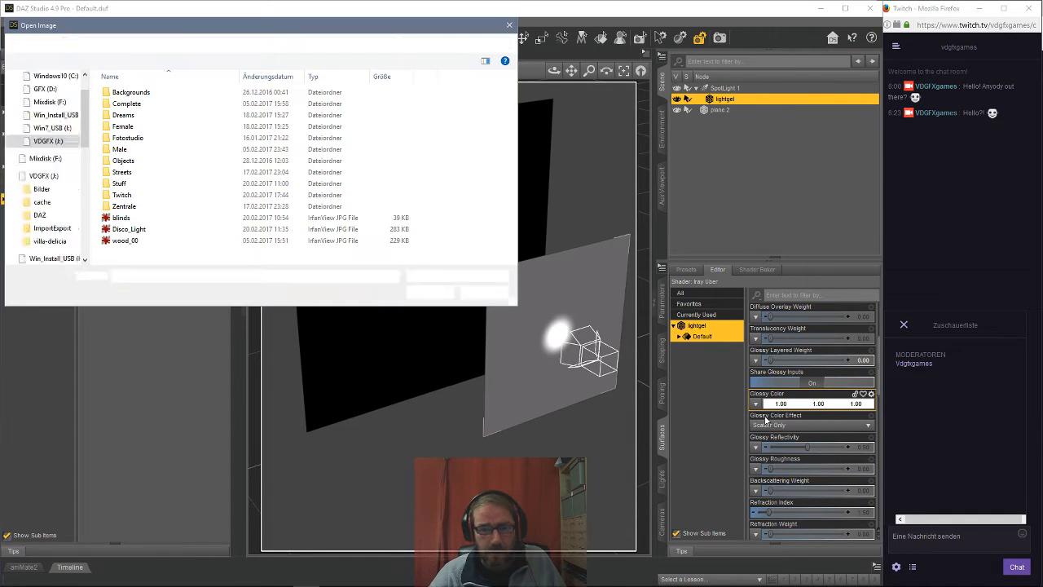
double_click(123, 229)
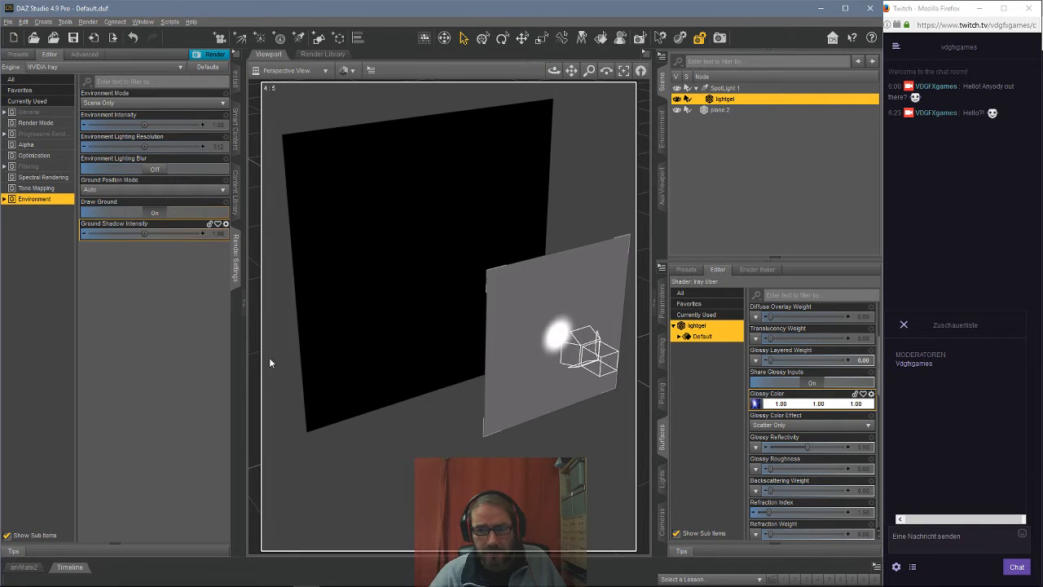
scroll(789, 408, down, 3)
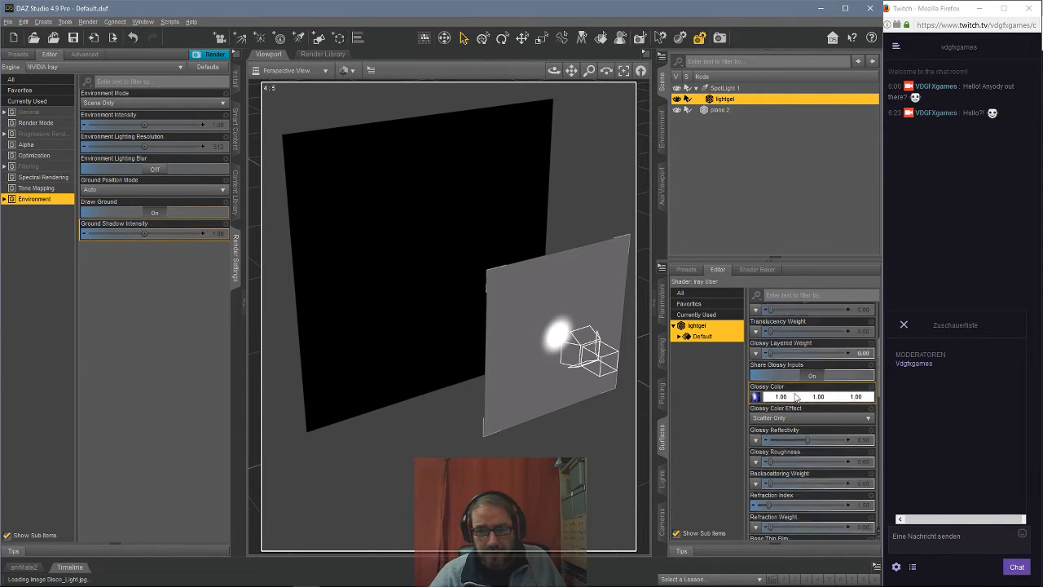
mouse_move(756, 339)
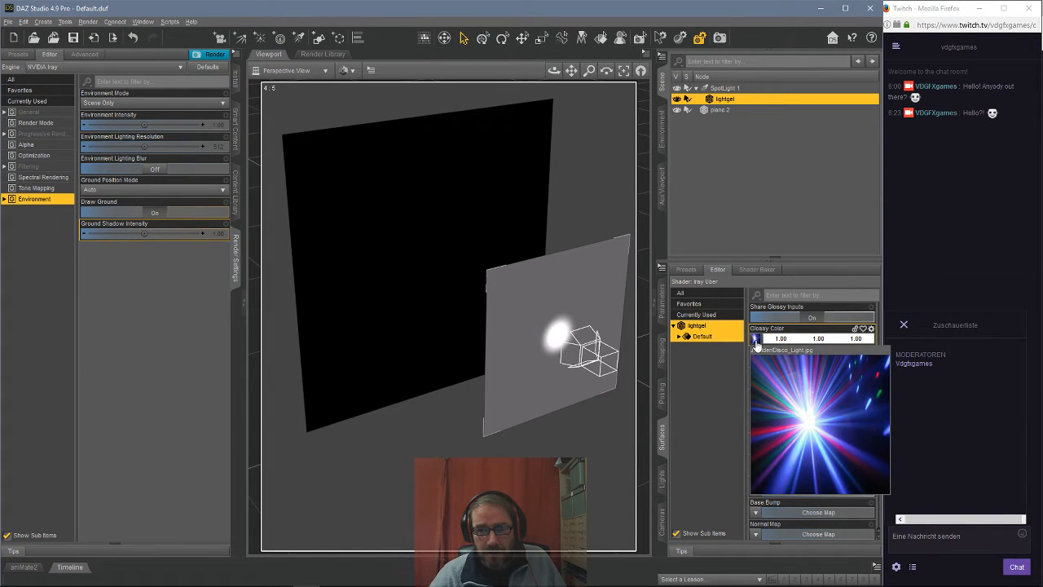
scroll(762, 383, up, 9)
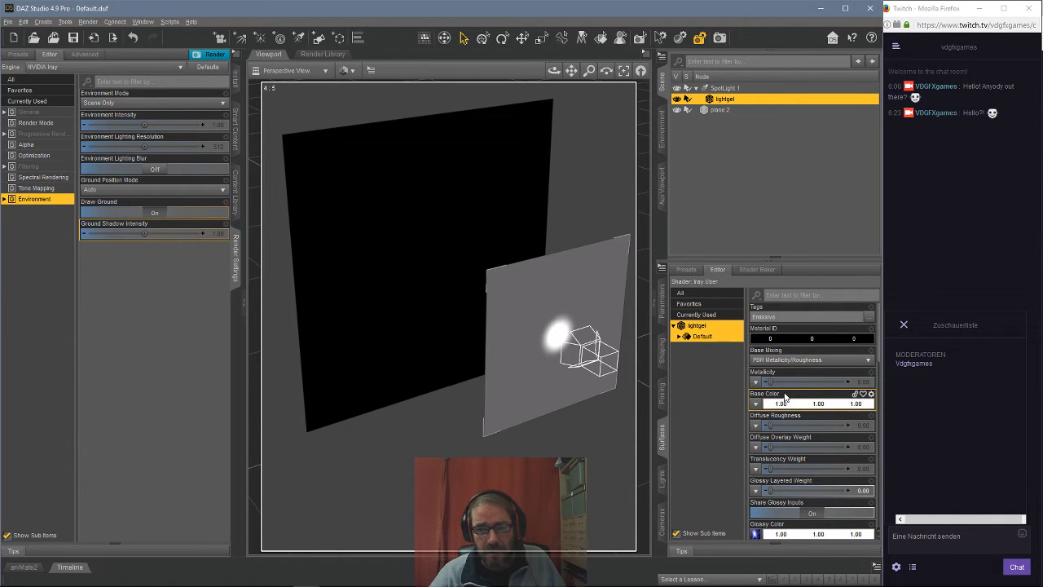
scroll(785, 395, down, 6)
mouse_move(756, 405)
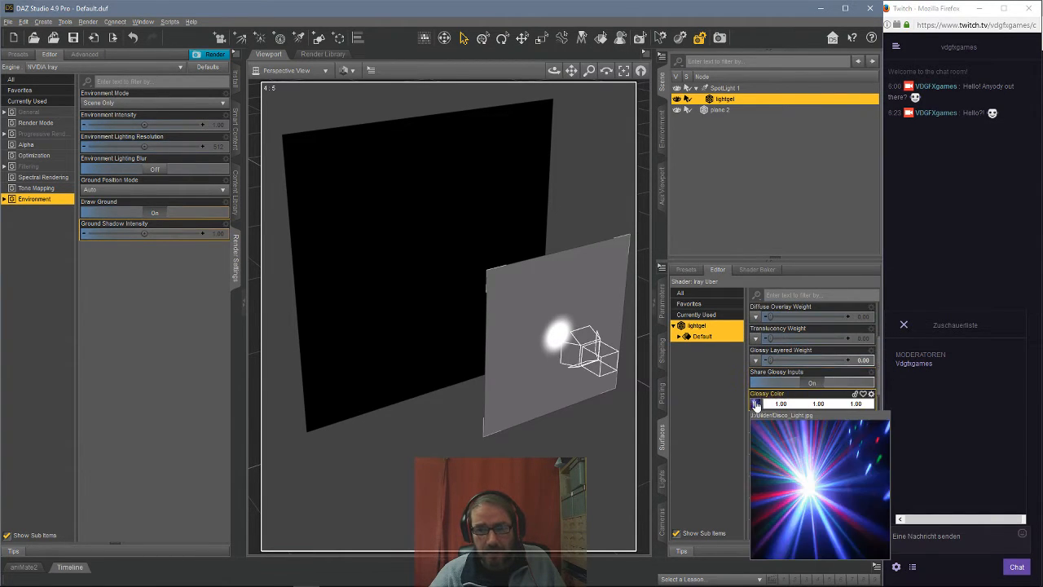
Step: Set lightgel's Glossy Color Effect to Scatter & Transmit and its Glossy Reflectivity to 0
scroll(790, 380, down, 3)
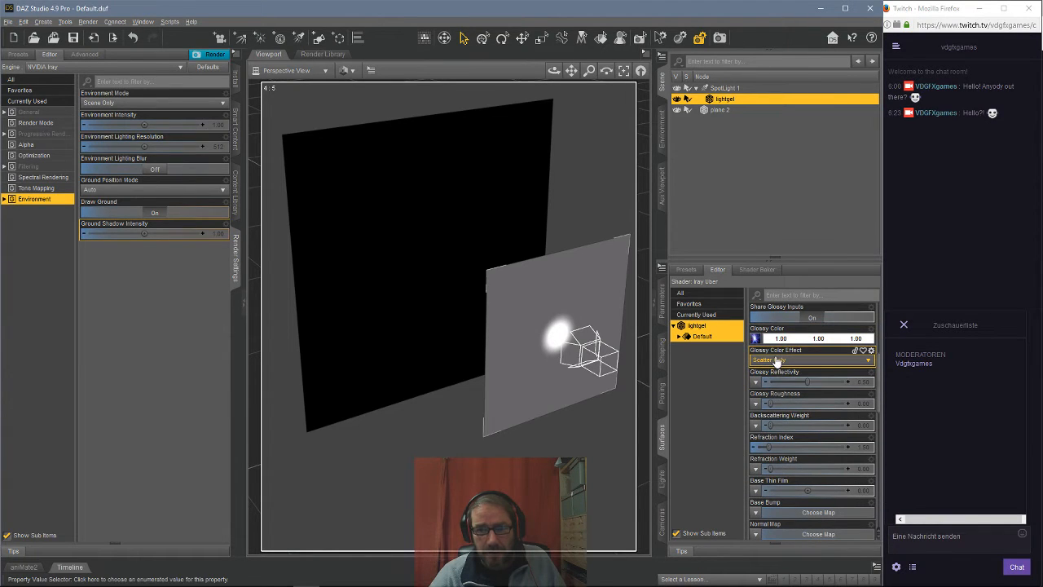
click(784, 362)
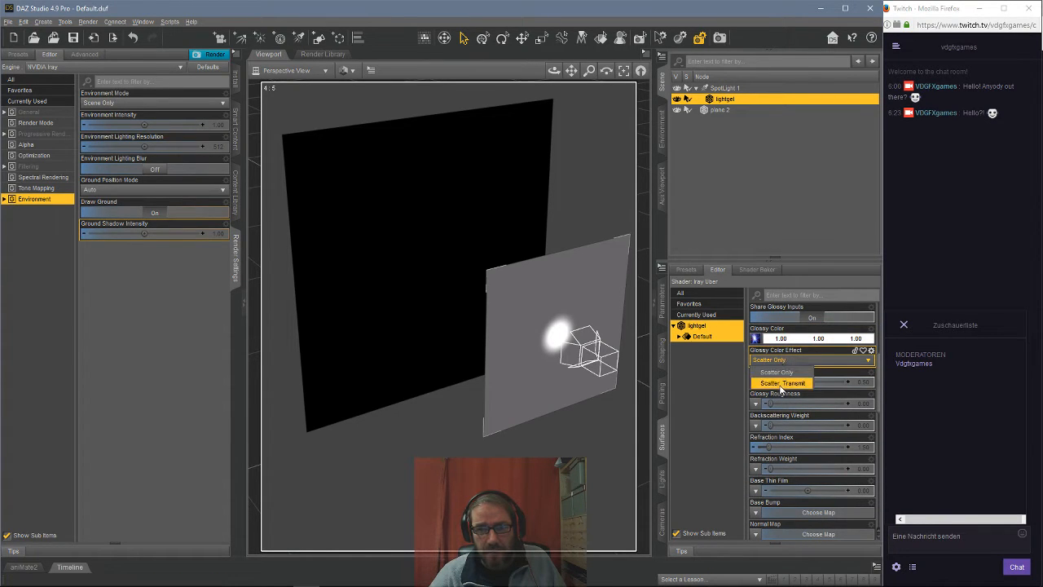
click(783, 388)
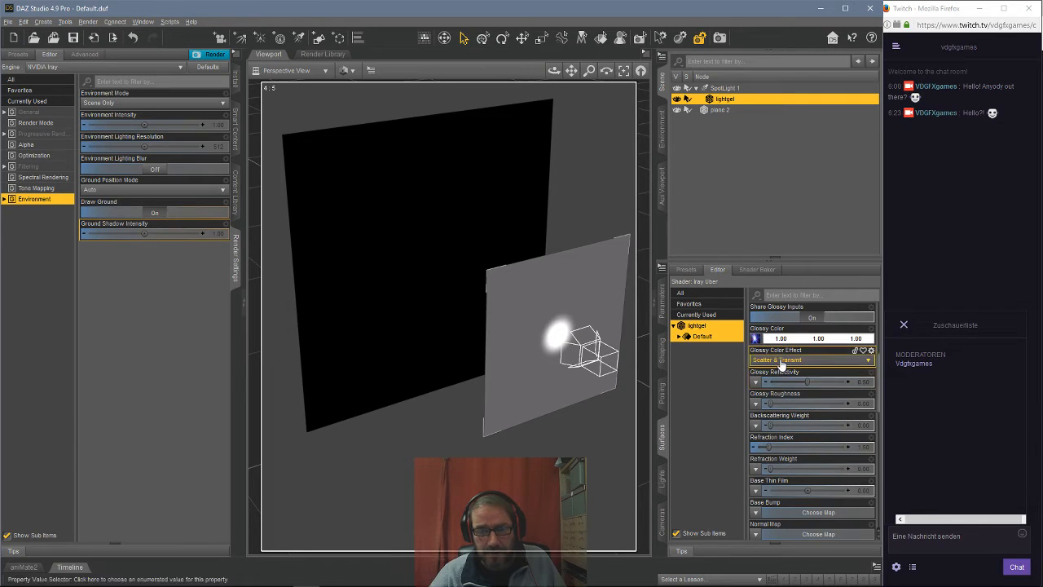
click(862, 381)
text(0)
key(Return)
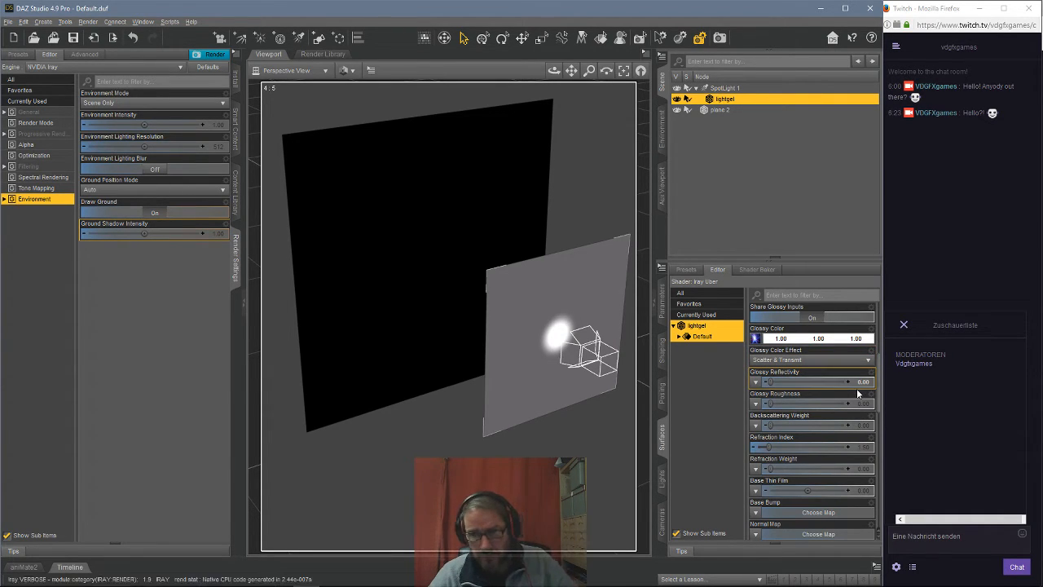
Step: Set both the Refraction Index and the Refraction Weight of lightgel's surface to 1
scroll(848, 387, down, 3)
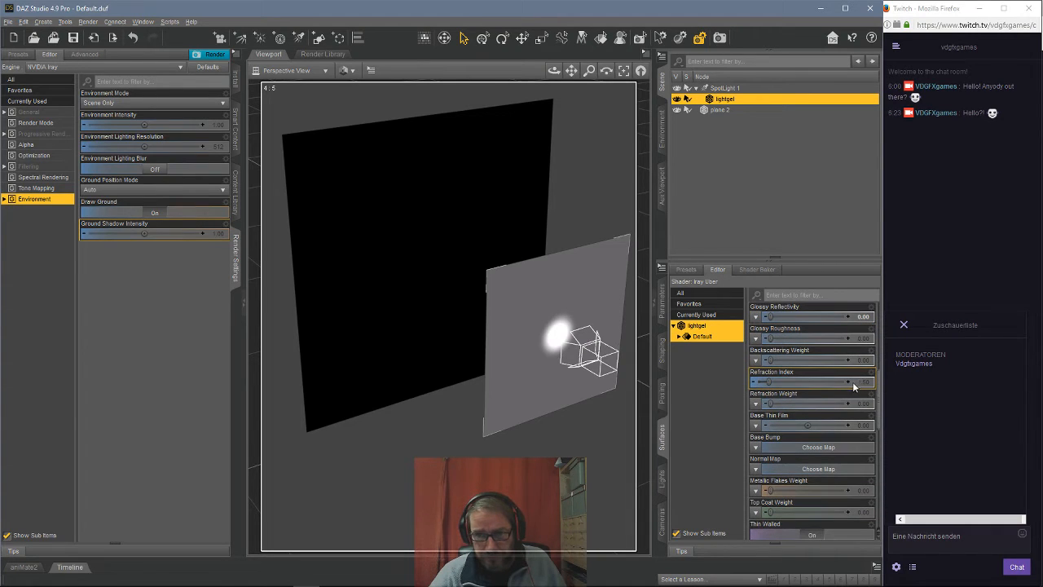
click(862, 383)
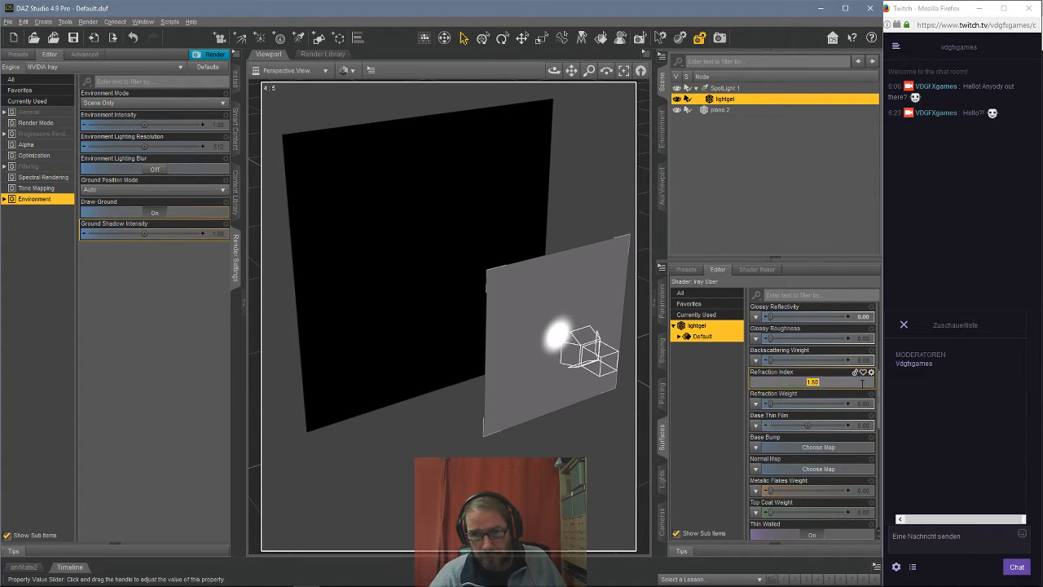
text(1)
key(Return)
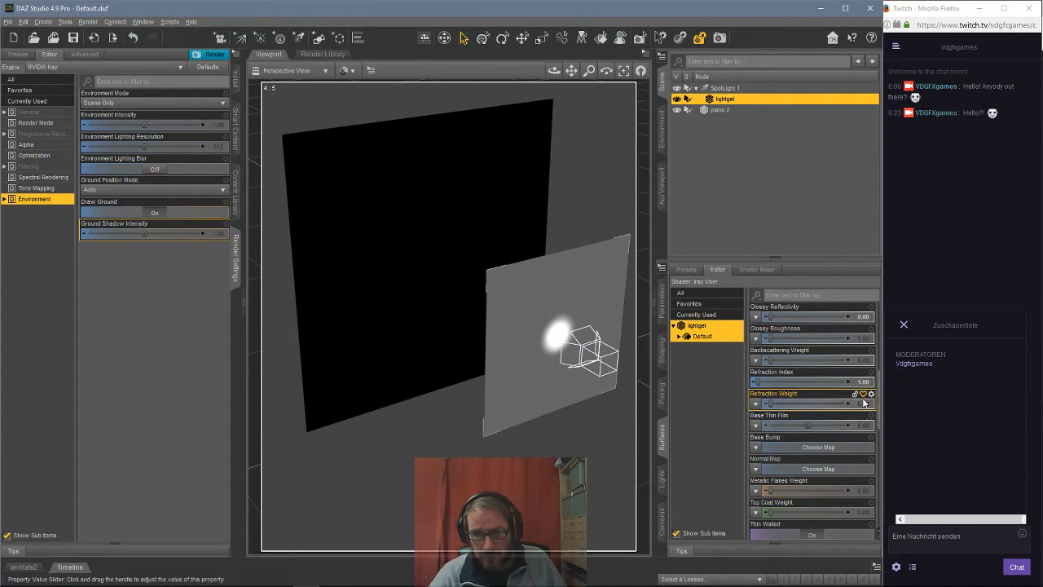
click(863, 401)
text(1)
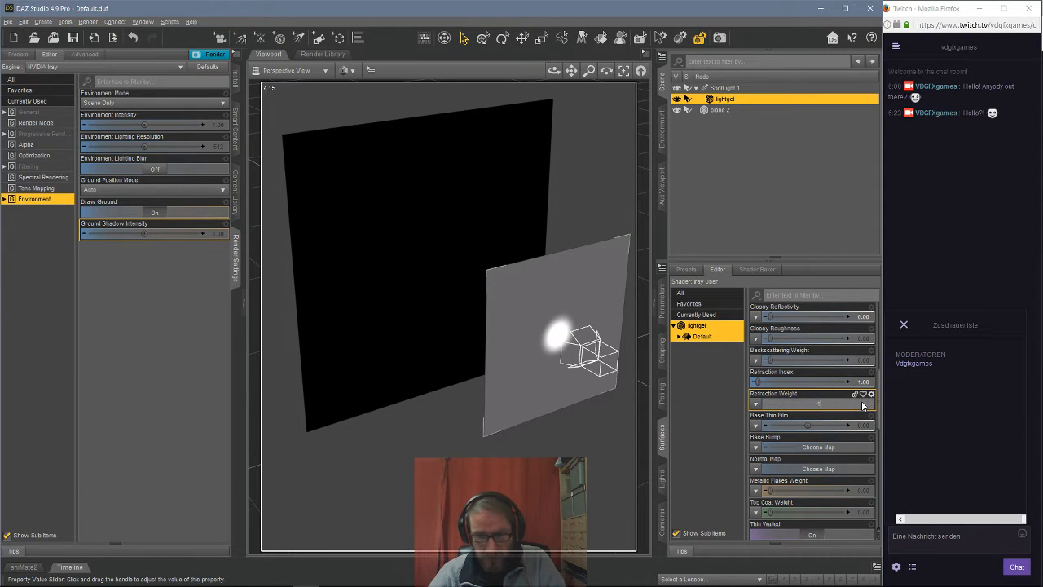
key(Return)
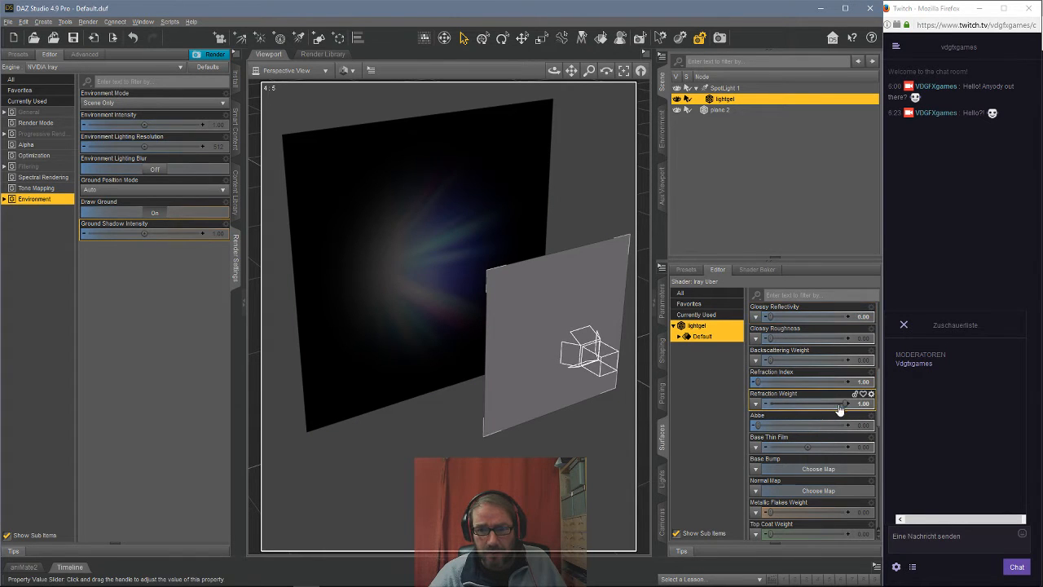
mouse_move(845, 405)
mouse_down()
mouse_move(792, 396)
mouse_move(856, 395)
mouse_up()
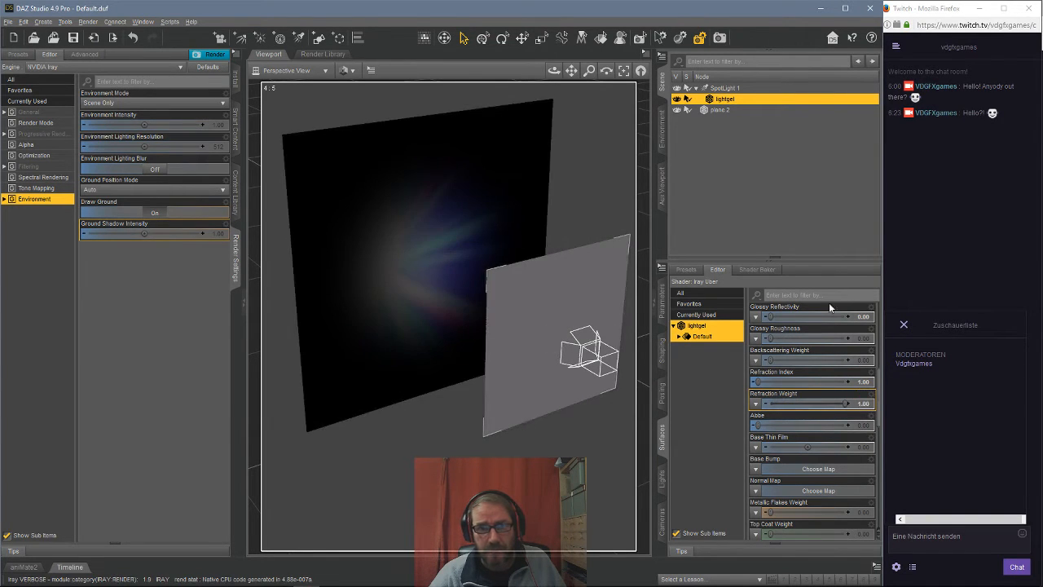
click(345, 71)
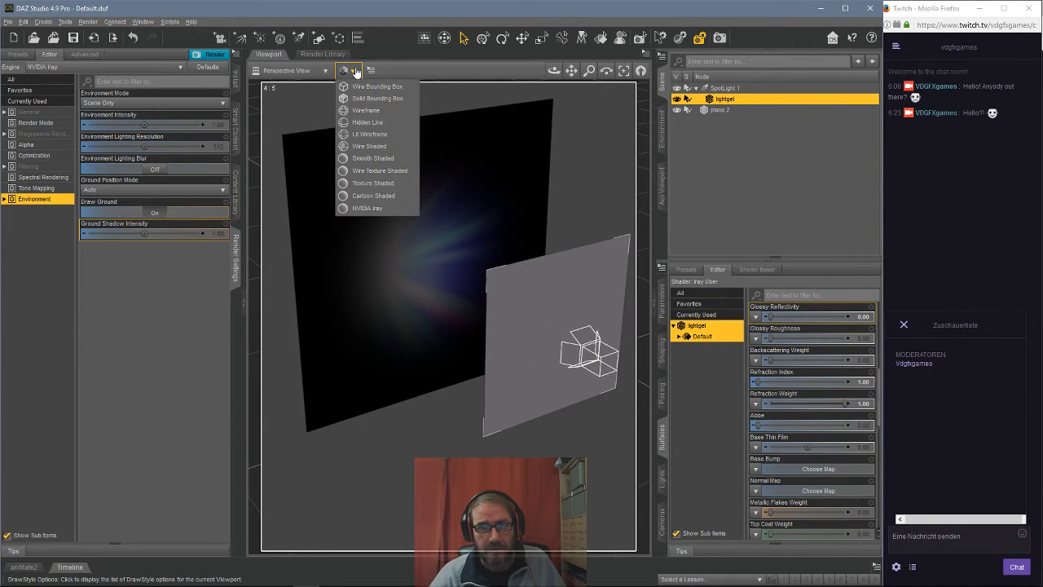
click(366, 209)
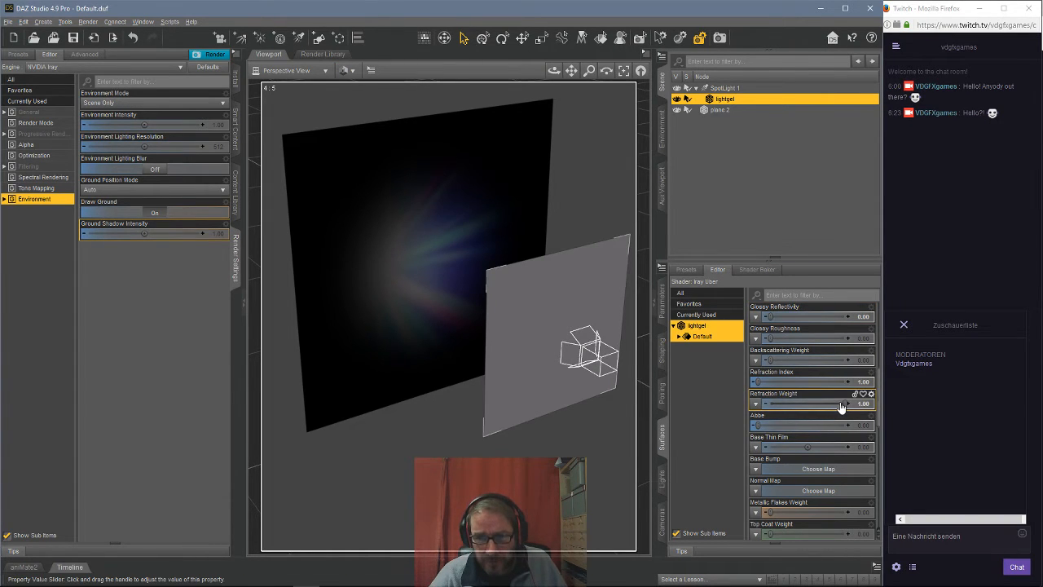
mouse_move(846, 404)
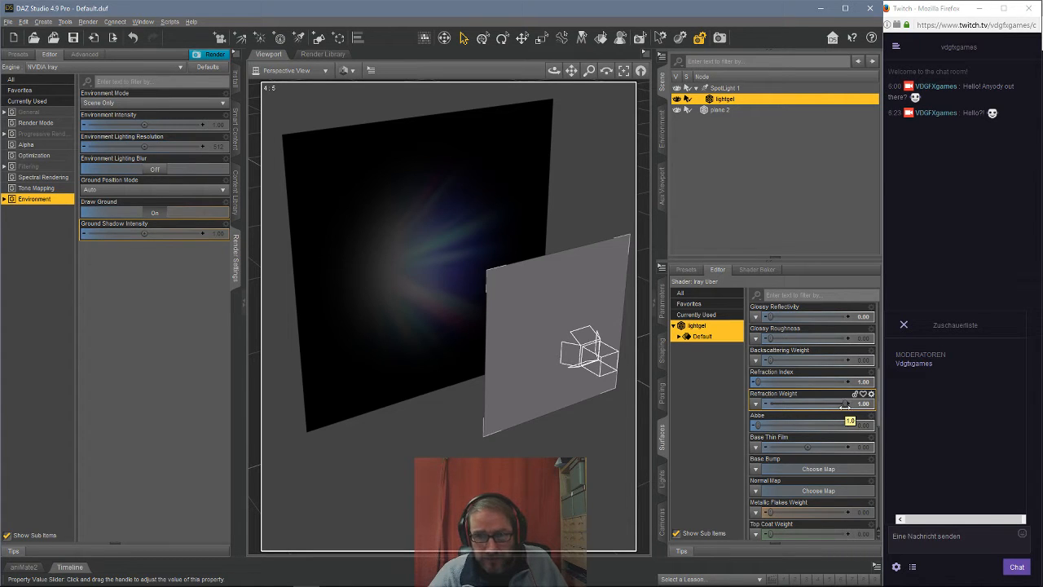
mouse_move(846, 404)
mouse_down()
mouse_move(774, 408)
mouse_move(847, 402)
mouse_up()
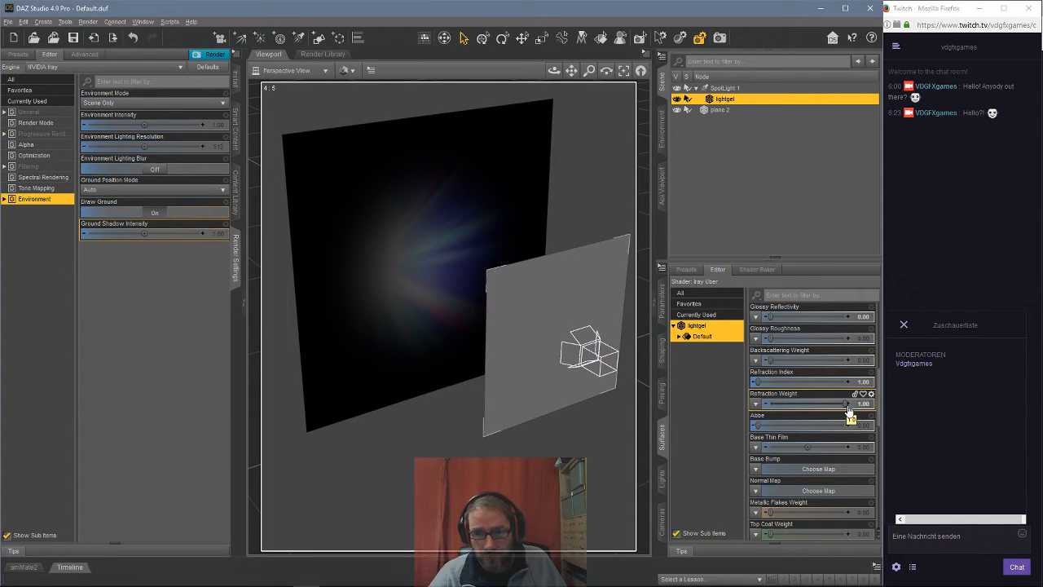
scroll(826, 409, down, 5)
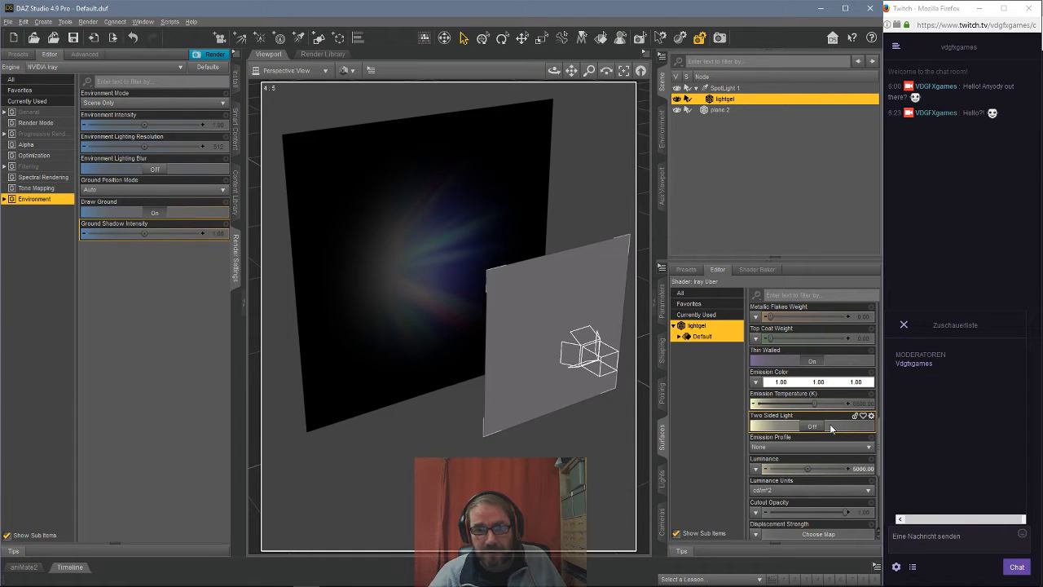
Step: Raise the photometric Luminous Flux of SpotLight 1 to brighten the pattern projected onto plane 2
click(726, 90)
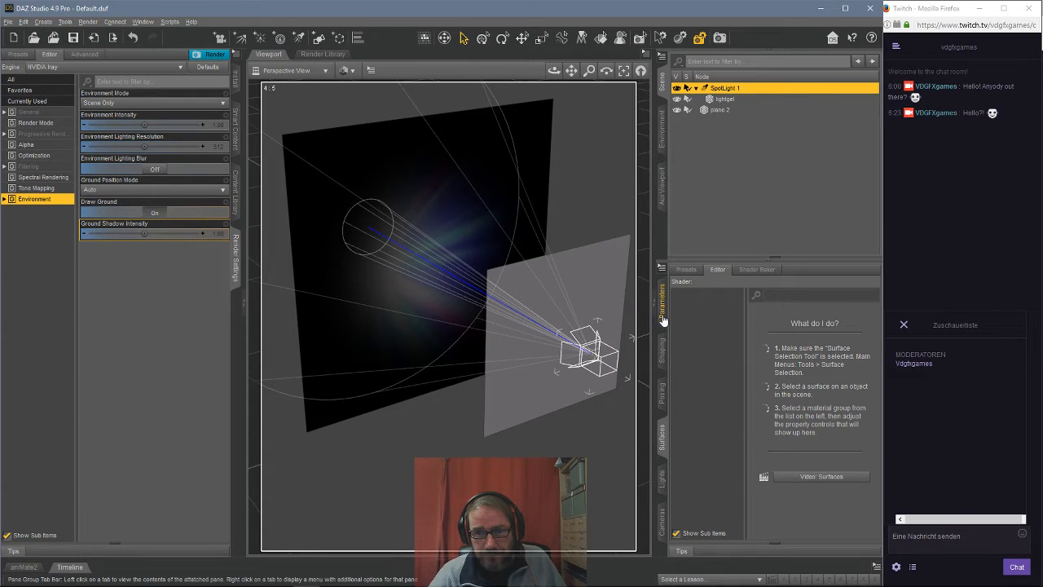
click(666, 477)
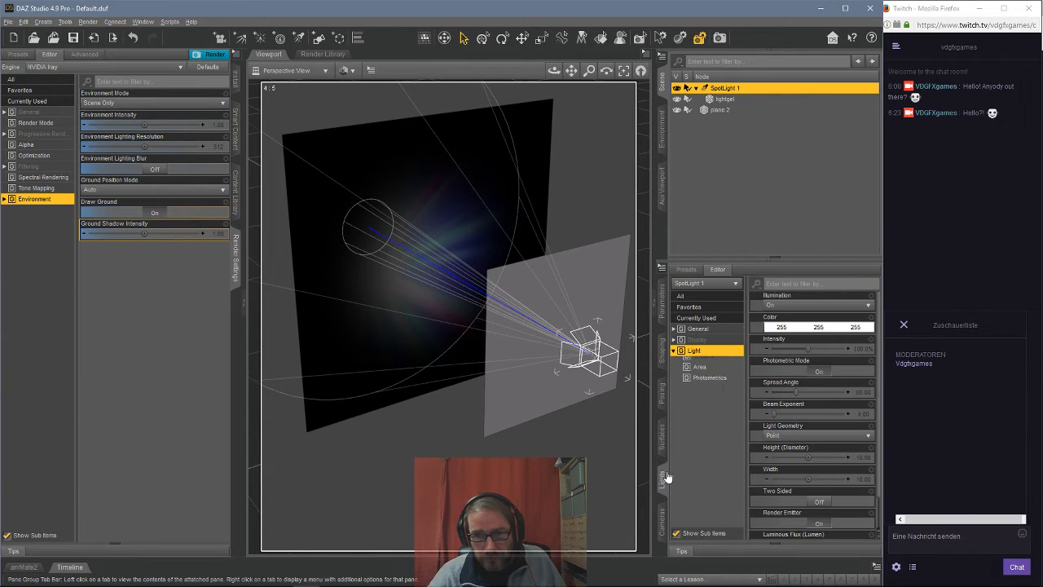
click(706, 384)
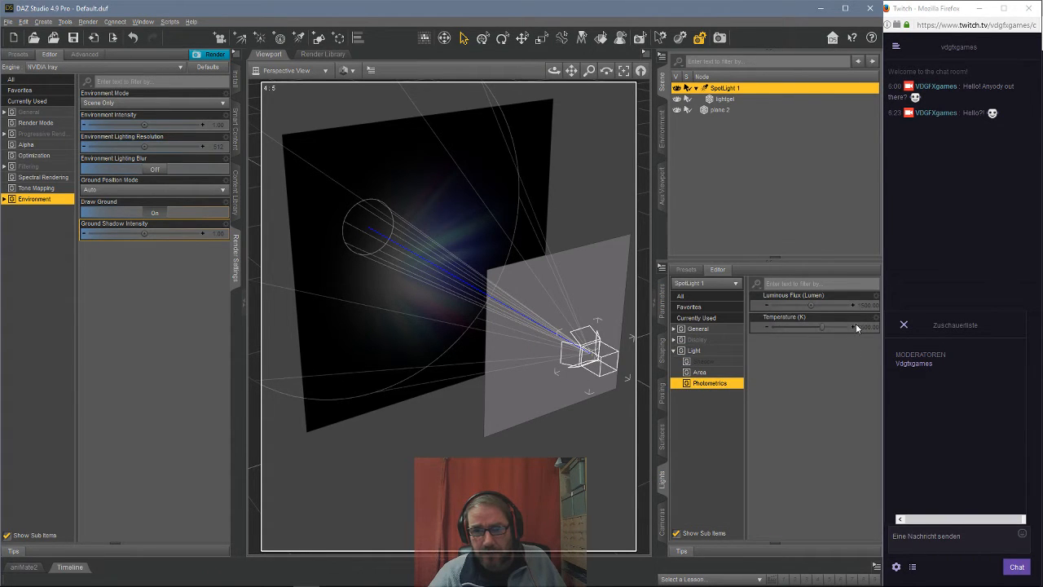
drag(811, 305, 830, 305)
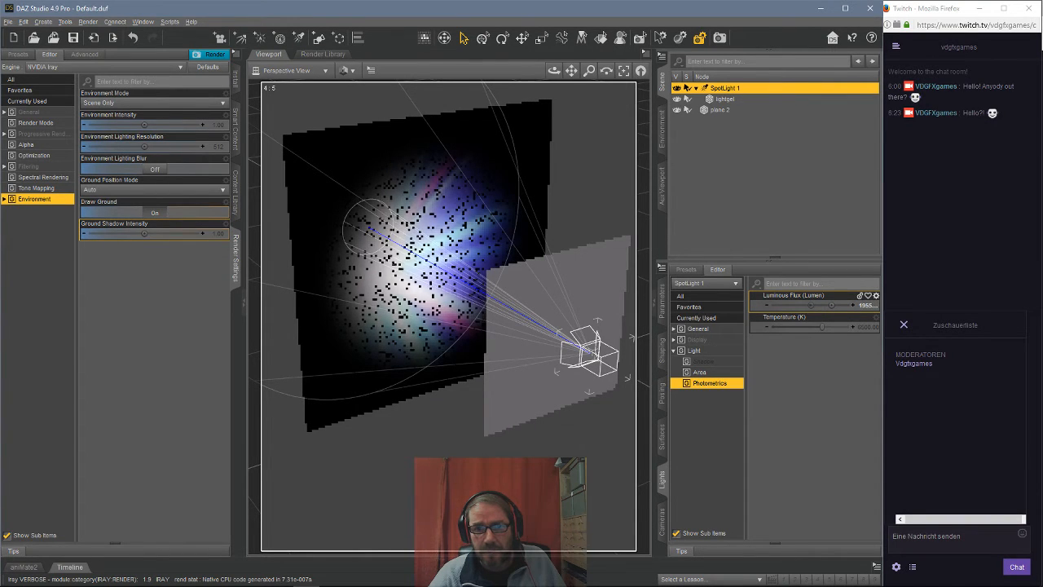
mouse_move(830, 305)
mouse_down()
mouse_move(819, 304)
mouse_move(830, 305)
mouse_up()
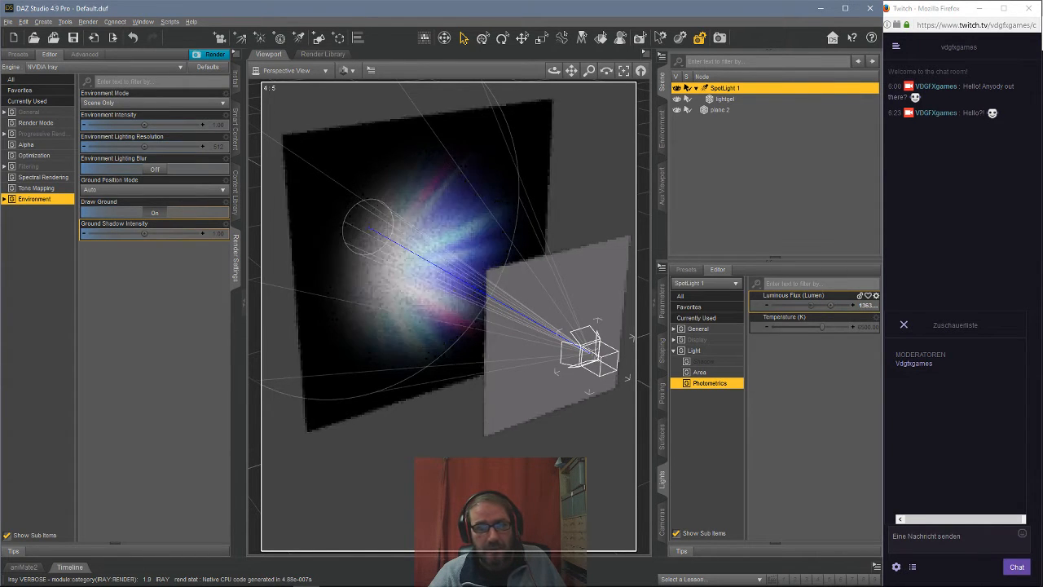
drag(829, 305, 810, 304)
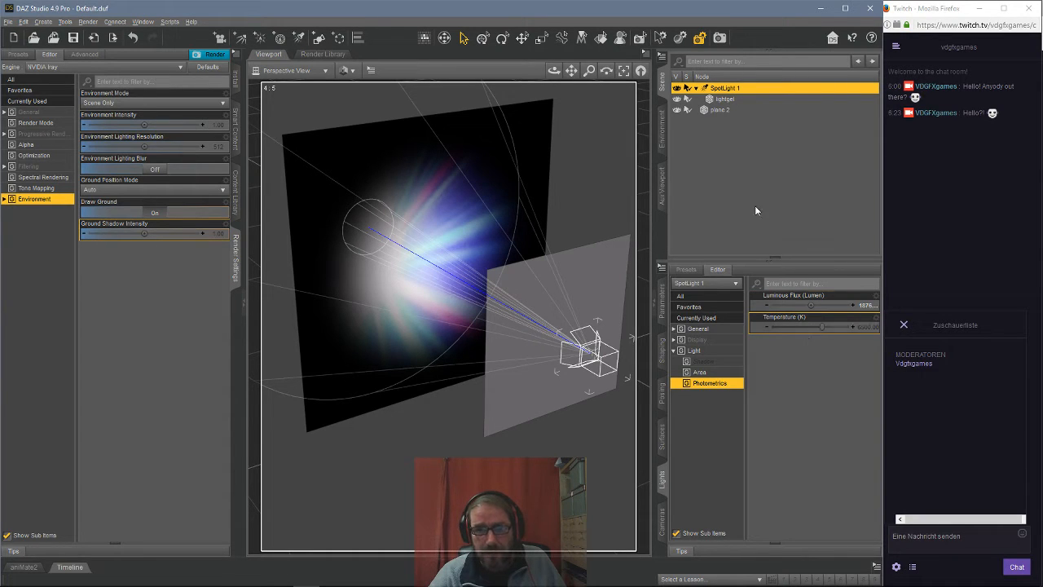
Step: Darken the Diffuse Color of plane 2's surface to grey 135, 135, 135
click(721, 110)
click(662, 302)
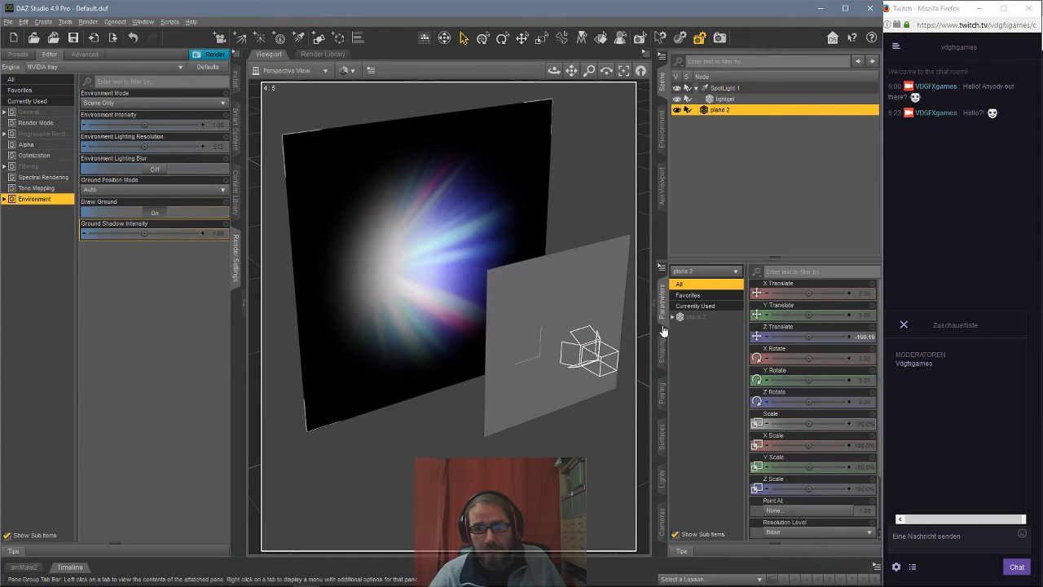
click(662, 438)
click(701, 337)
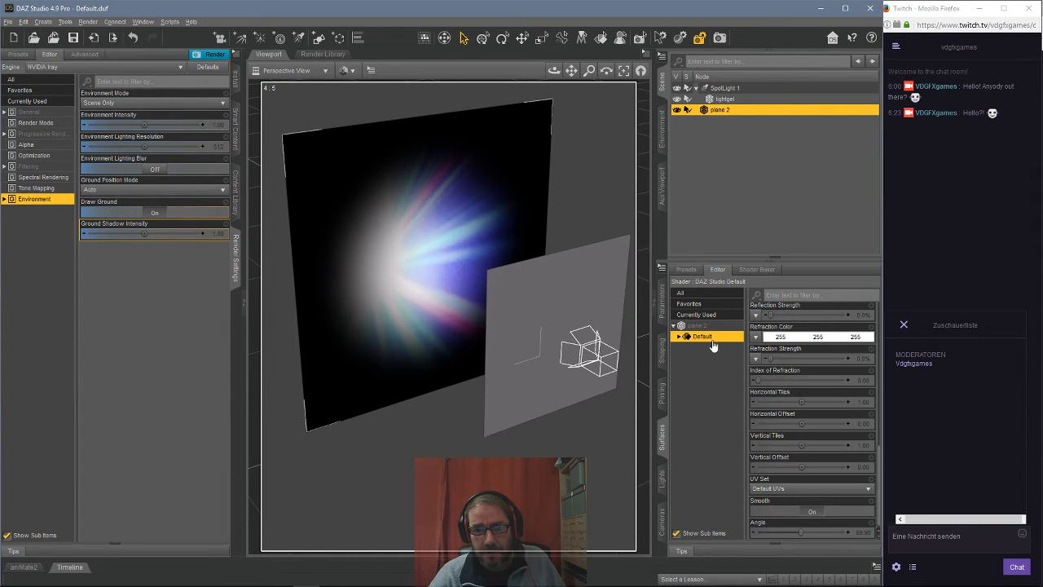
scroll(762, 358, up, 10)
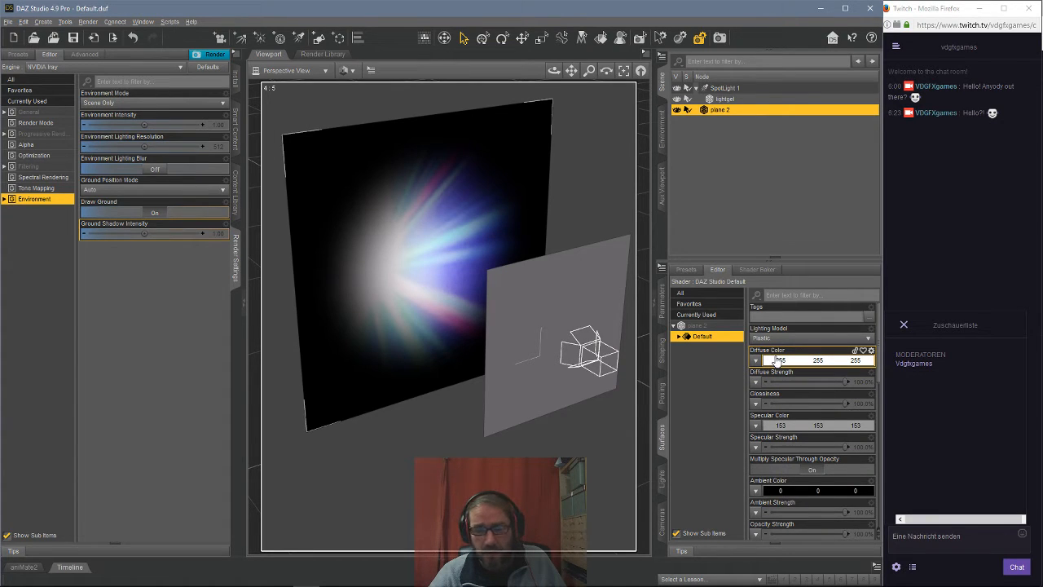
click(792, 360)
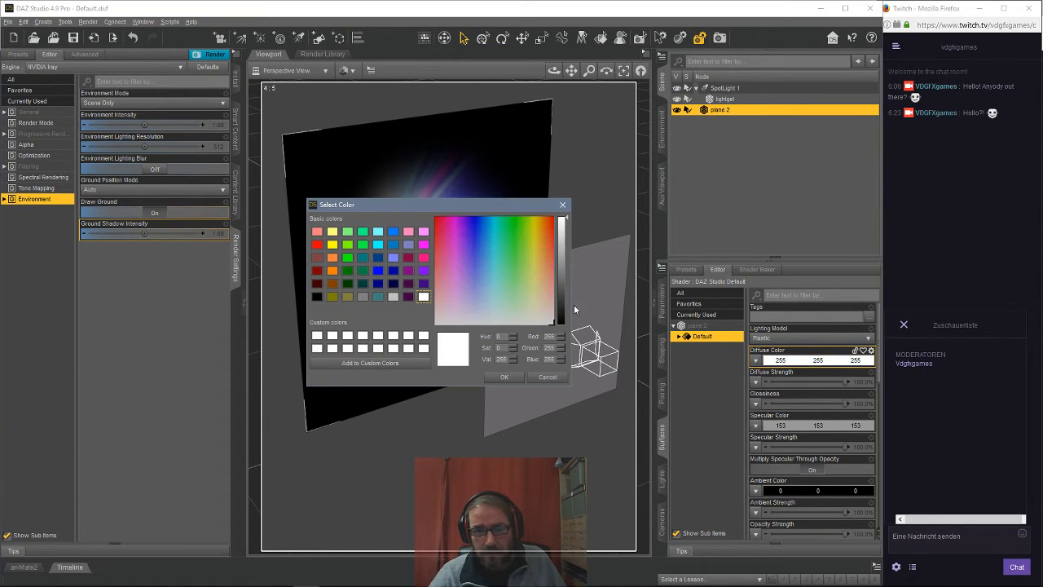
click(561, 265)
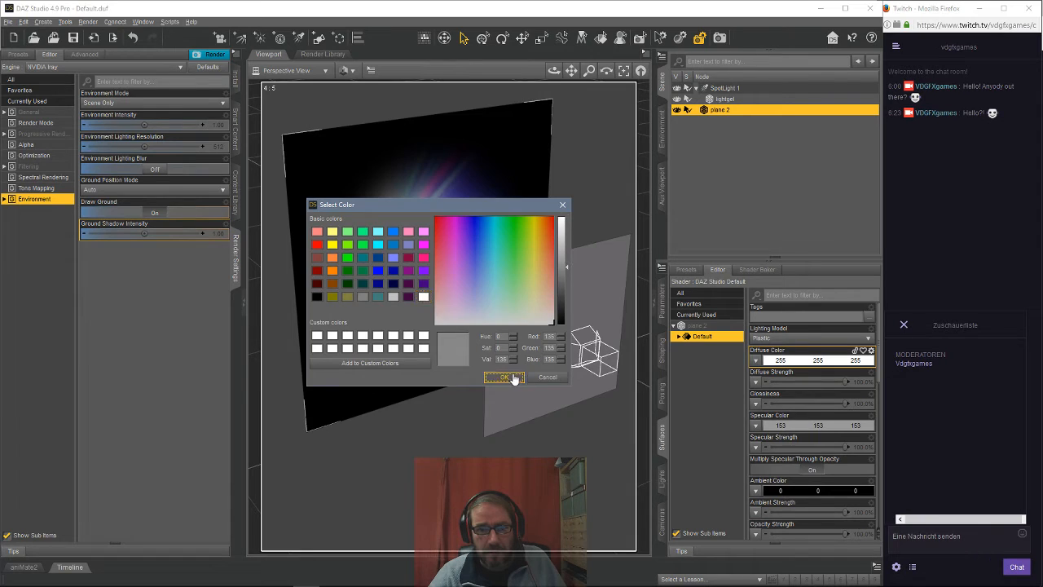
click(504, 376)
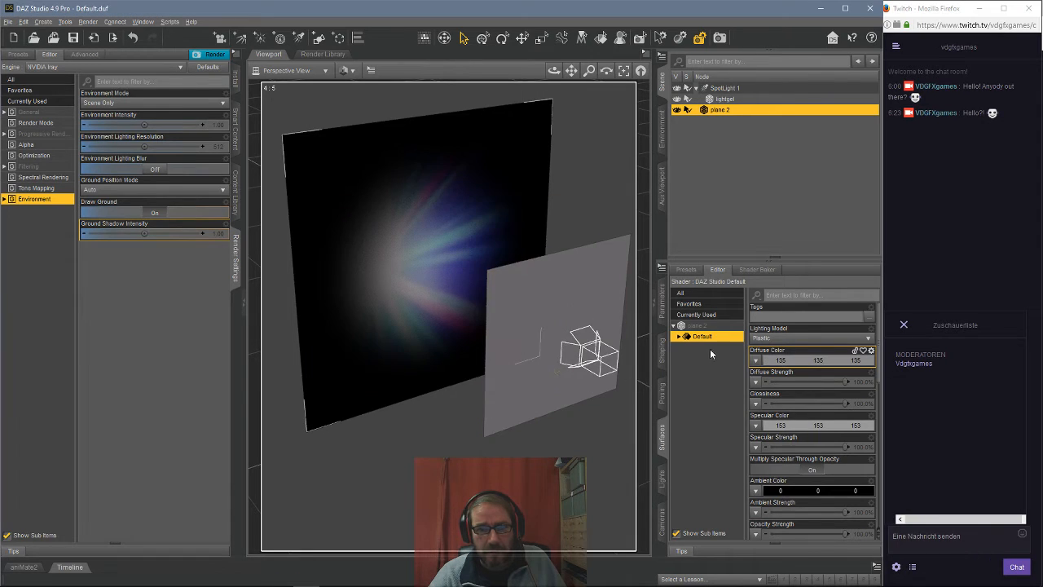
Step: Return plane 2's Diffuse Color to pure white 255, 255, 255
click(797, 361)
drag(558, 261, 562, 218)
click(504, 377)
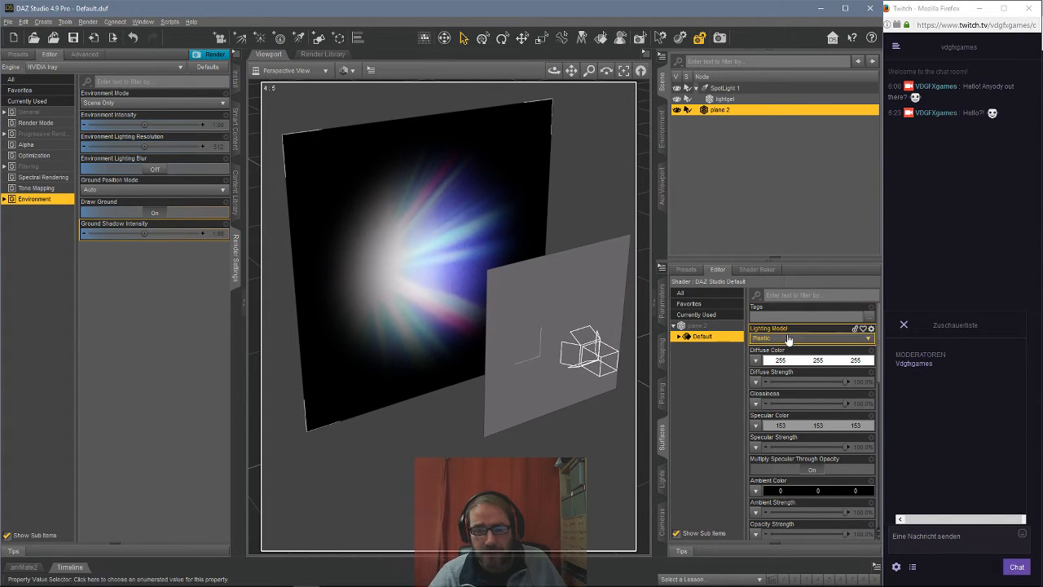
Step: Switch to Firefox to check the Twitch stream and its chat window, and return to DAZ Studio
click(724, 99)
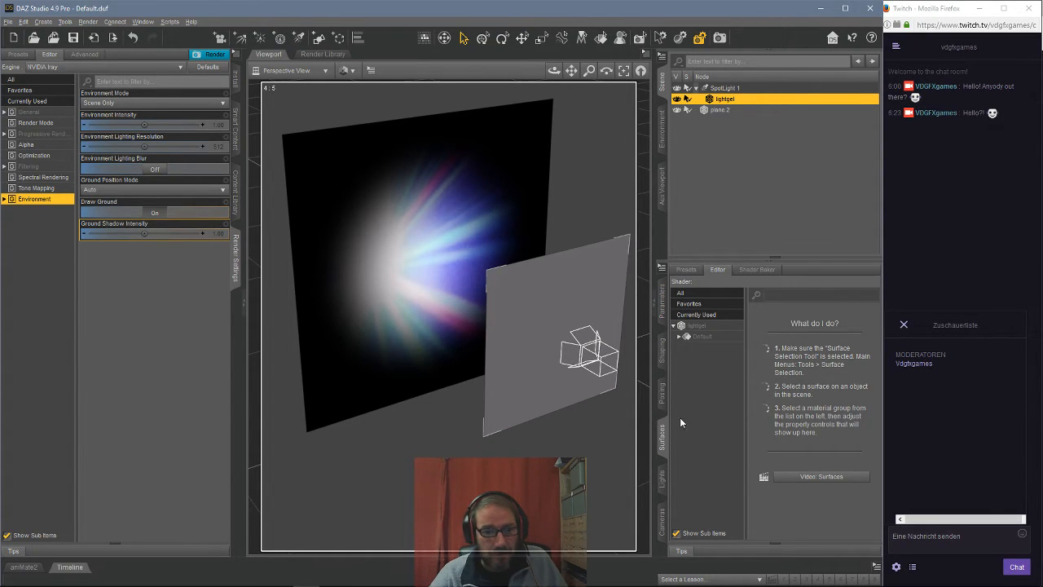
mouse_move(143, 574)
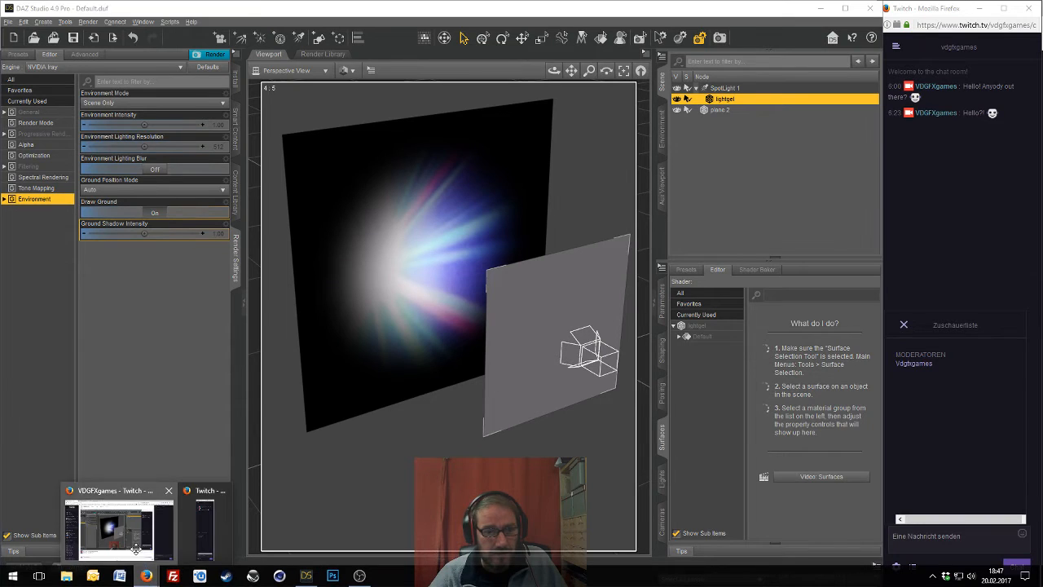
click(138, 554)
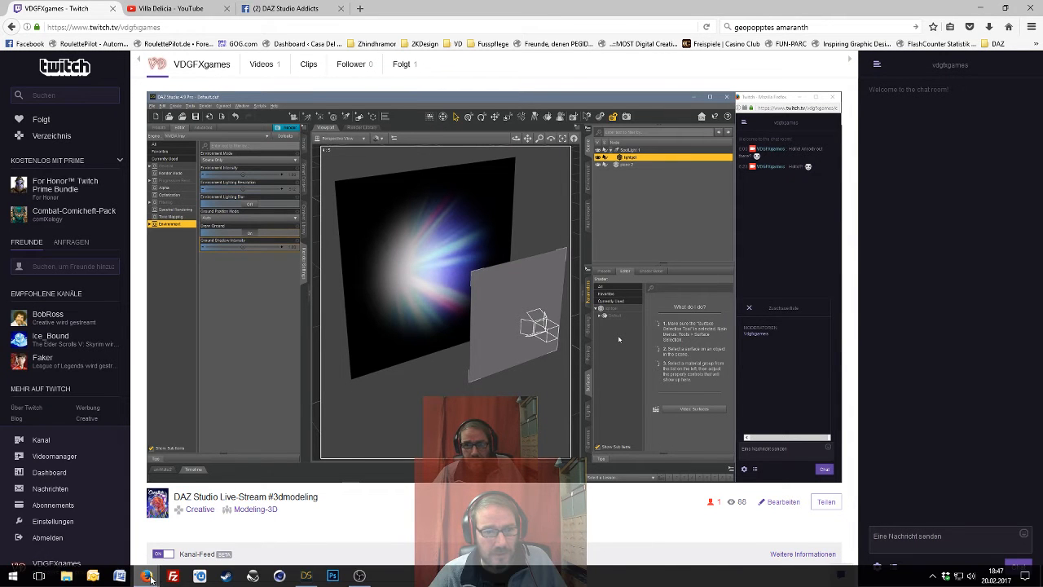
click(208, 538)
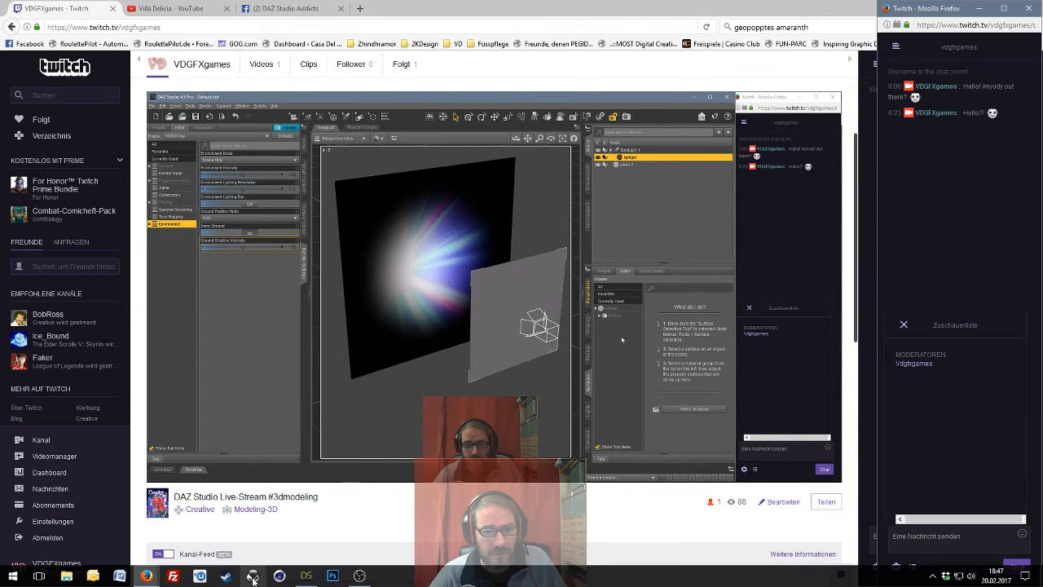
click(307, 575)
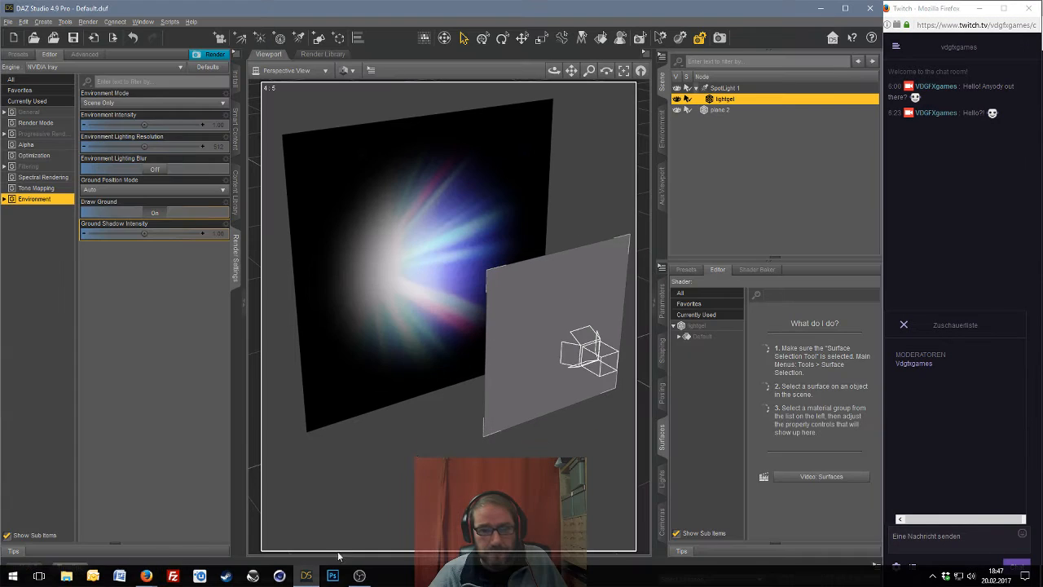
Step: Move plane 2 farther from the spotlight to Z Translate -381.07 and widen it to an X Scale of 154.9%
click(720, 110)
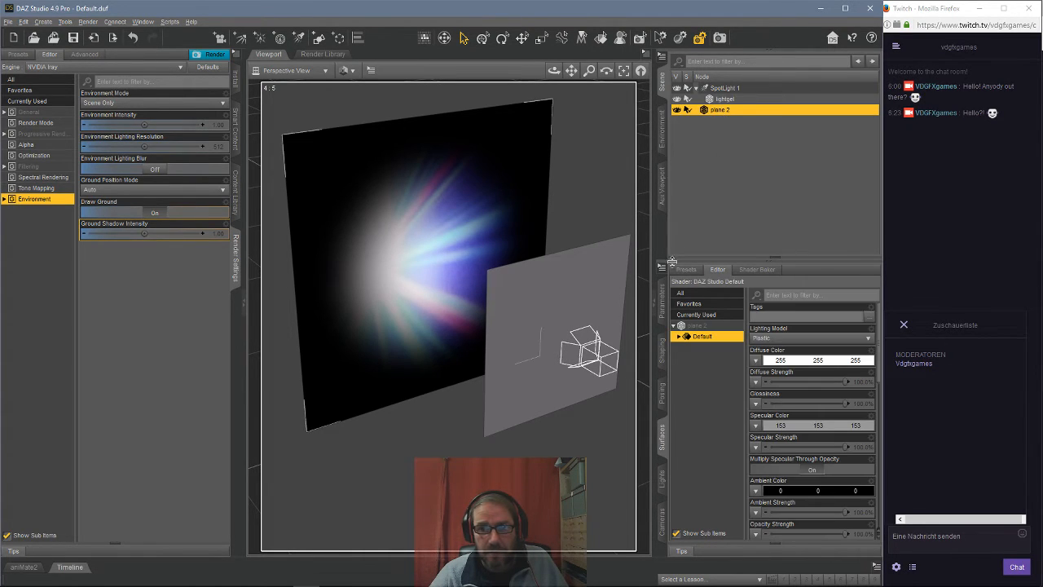
click(662, 300)
drag(795, 343, 750, 343)
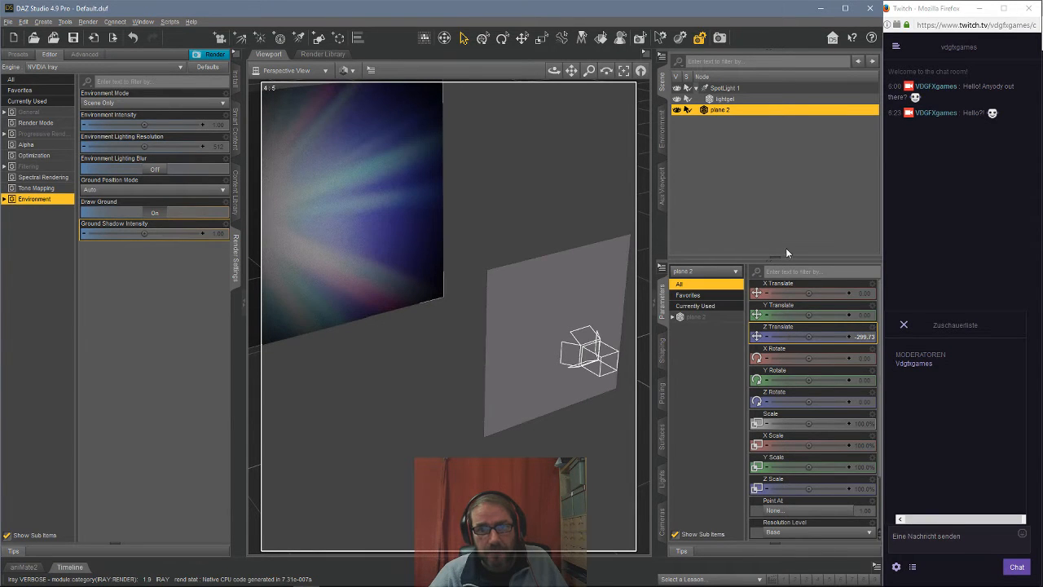
drag(554, 70, 595, 73)
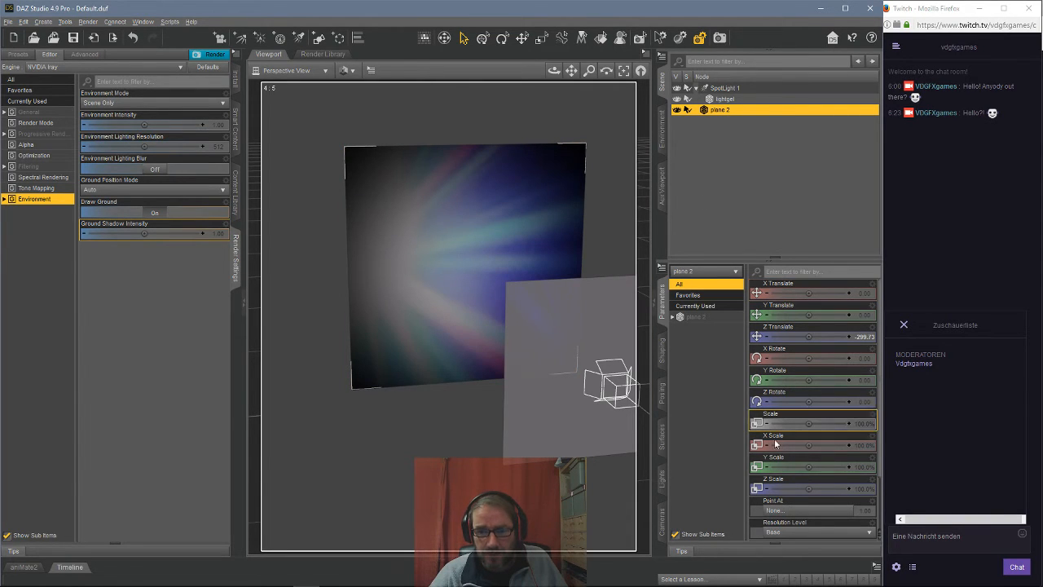
drag(808, 445, 832, 445)
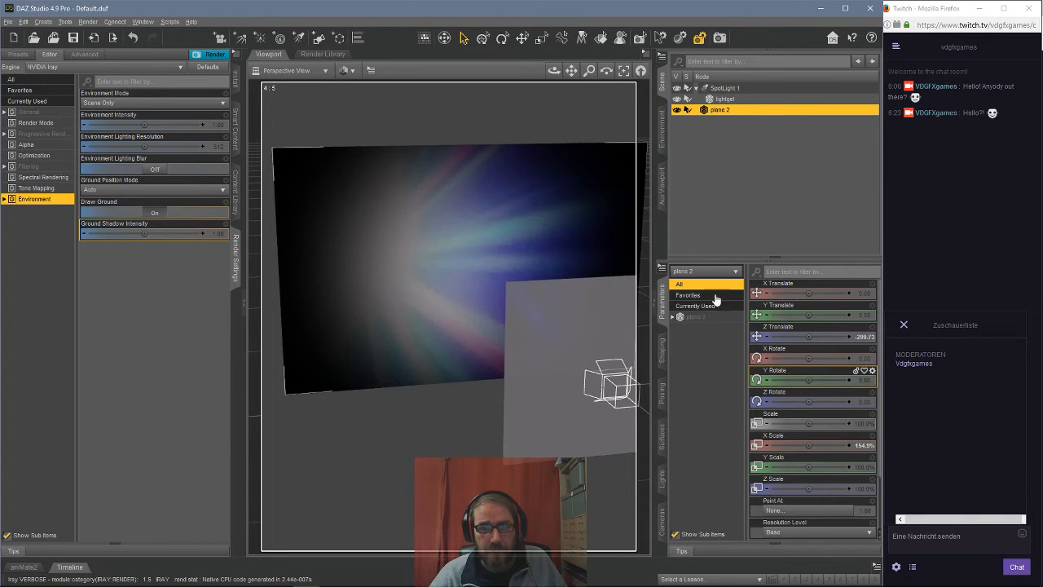
drag(809, 336, 803, 335)
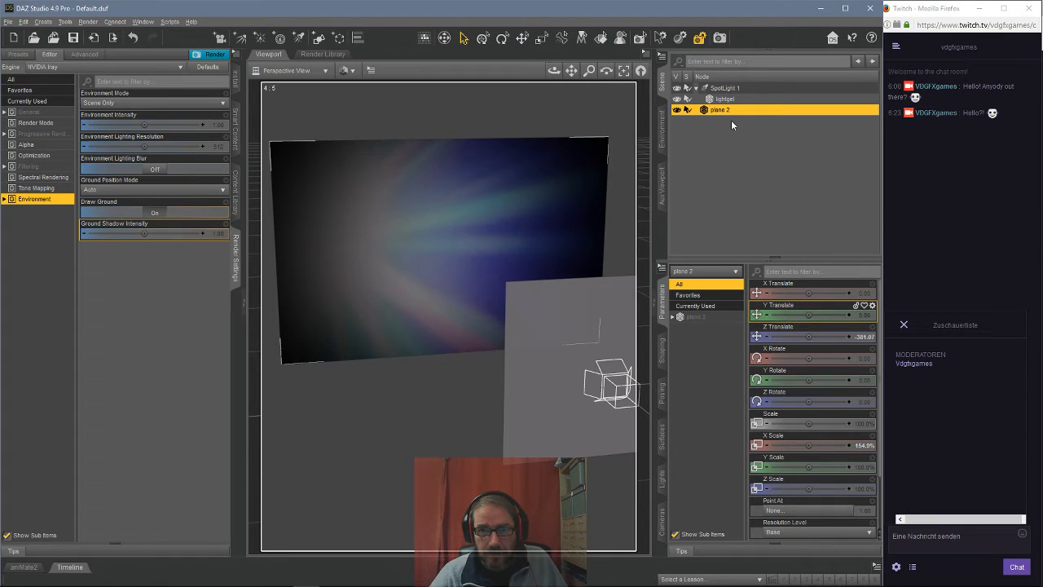
Step: Darken the Diffuse Color of the widened plane 2 to grey 129, 129, 129
click(661, 436)
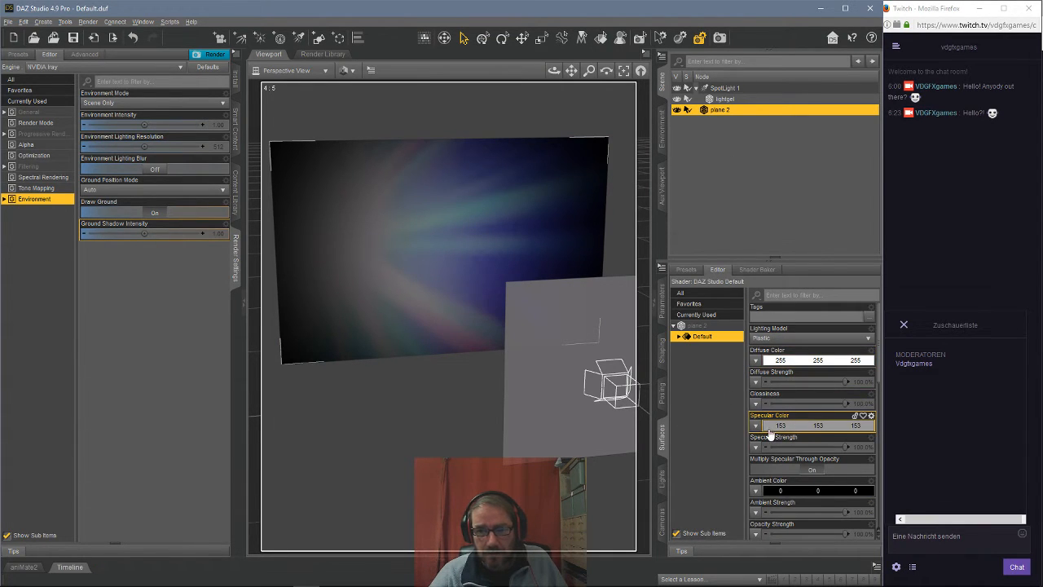
click(802, 364)
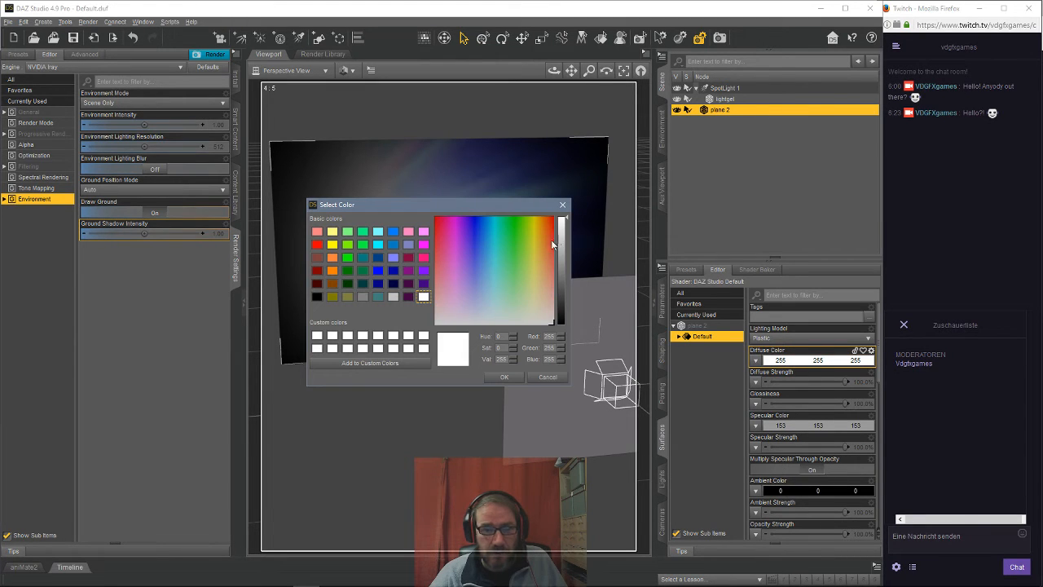
drag(560, 238, 561, 272)
click(503, 377)
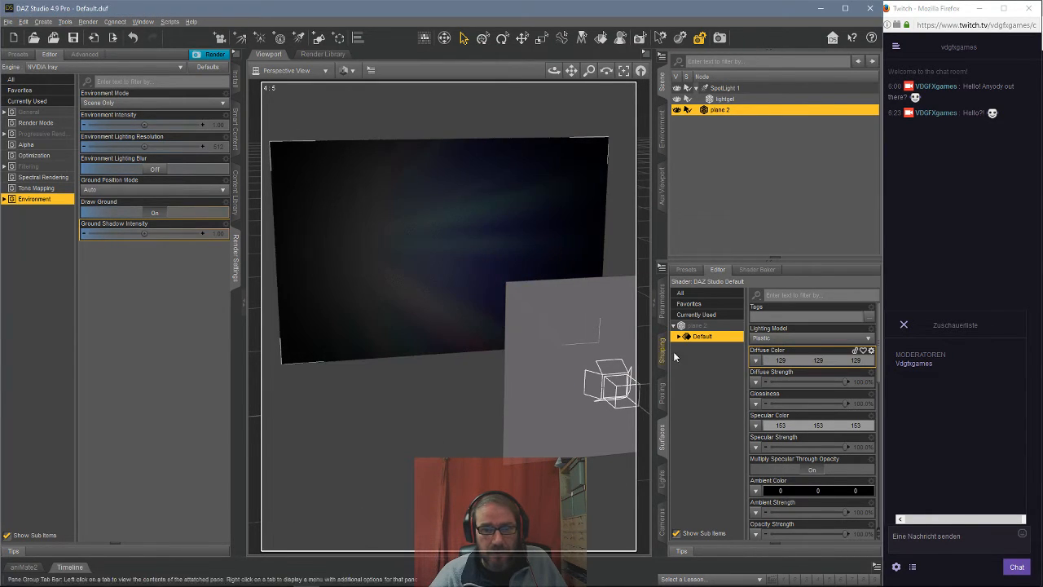
Step: Set the Diffuse Color of plane 2's surface back to white 255, 255, 255
click(799, 363)
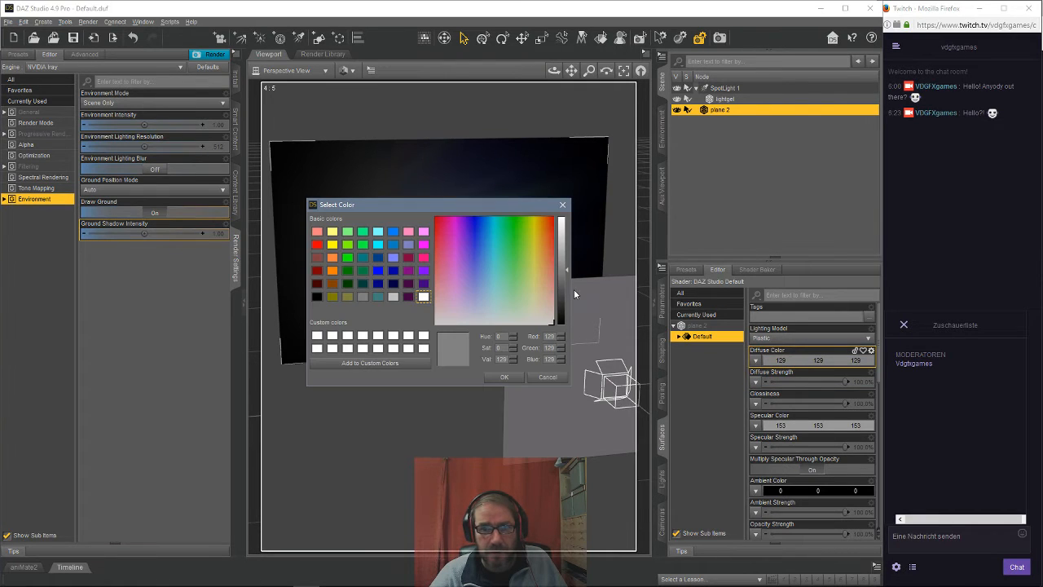
drag(566, 271, 563, 216)
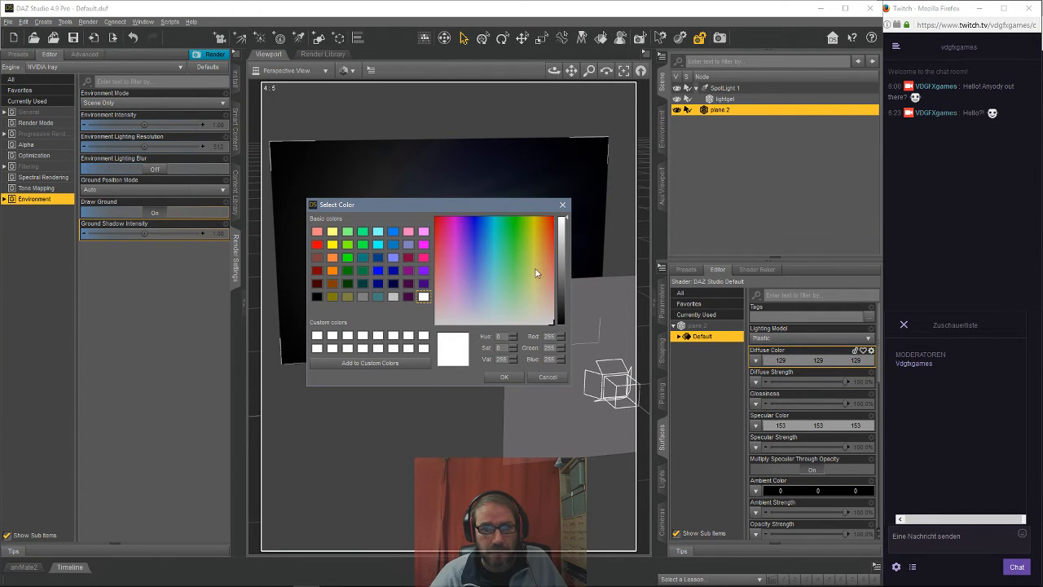
click(504, 378)
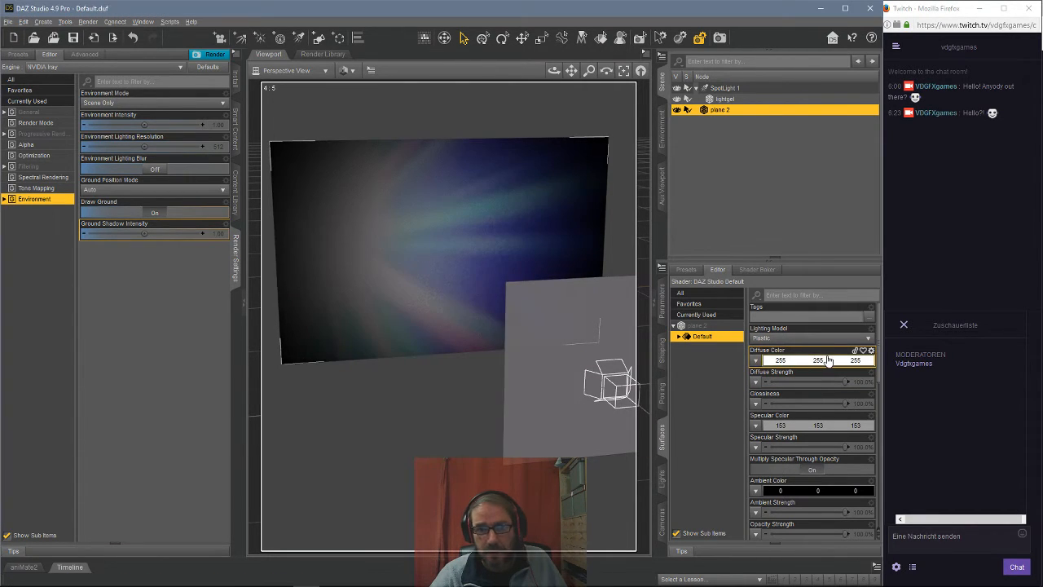
Step: Raise SpotLight 1's photometric Luminous Flux further to brighten the projection on the more distant plane, and clear the selection
click(724, 88)
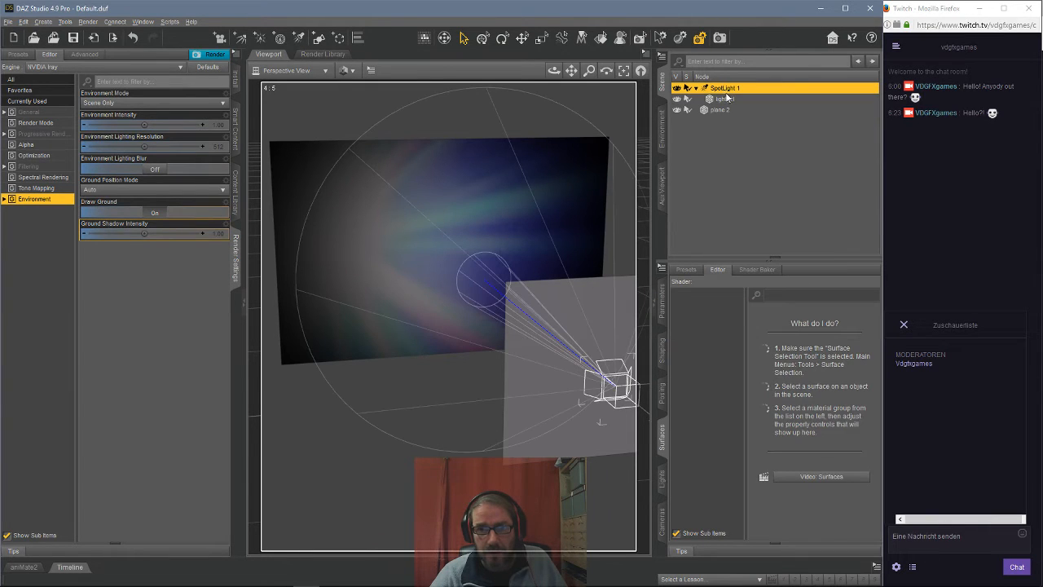
click(662, 479)
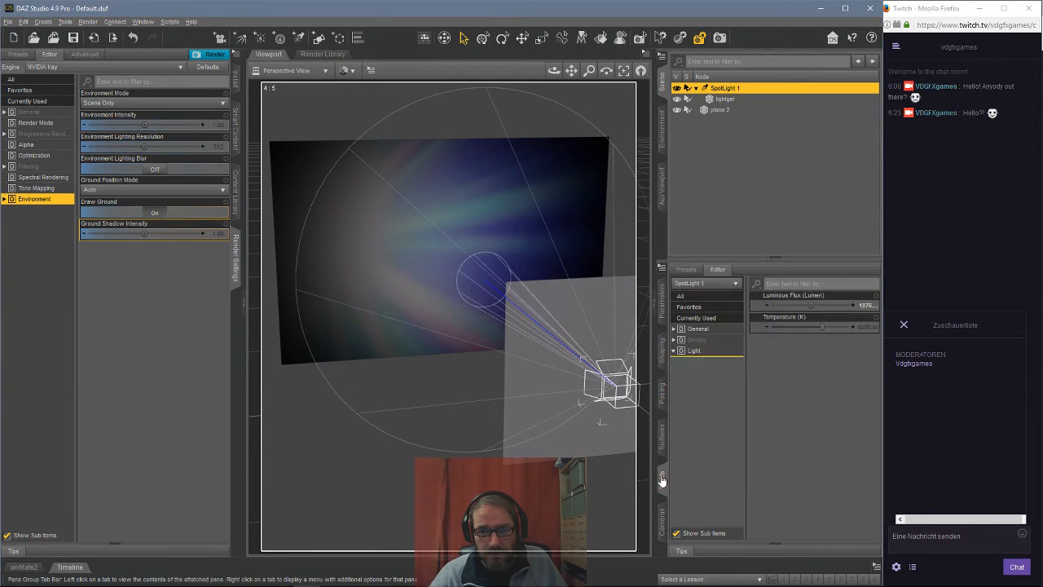
drag(810, 305, 830, 304)
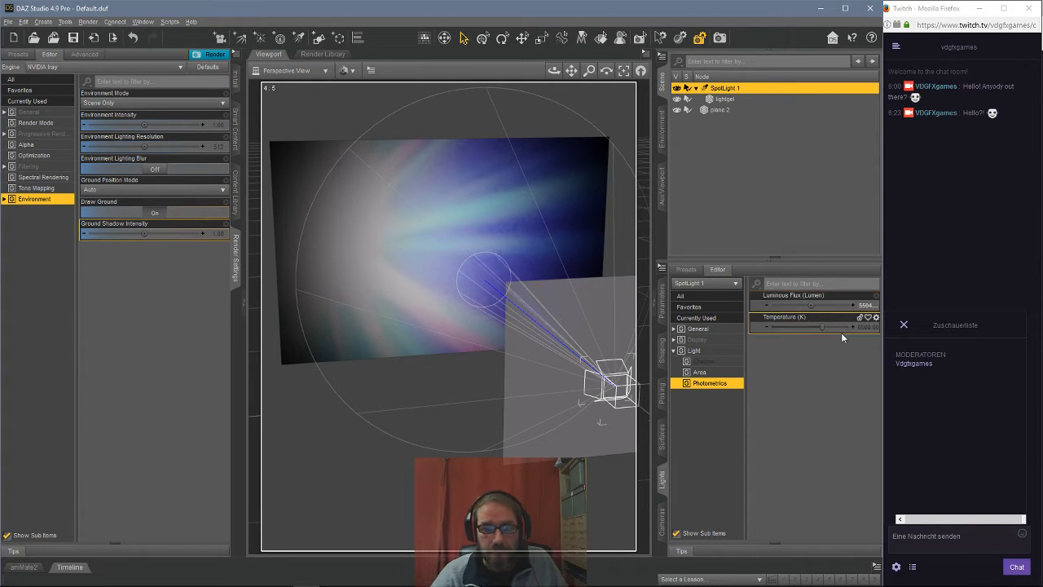
click(759, 184)
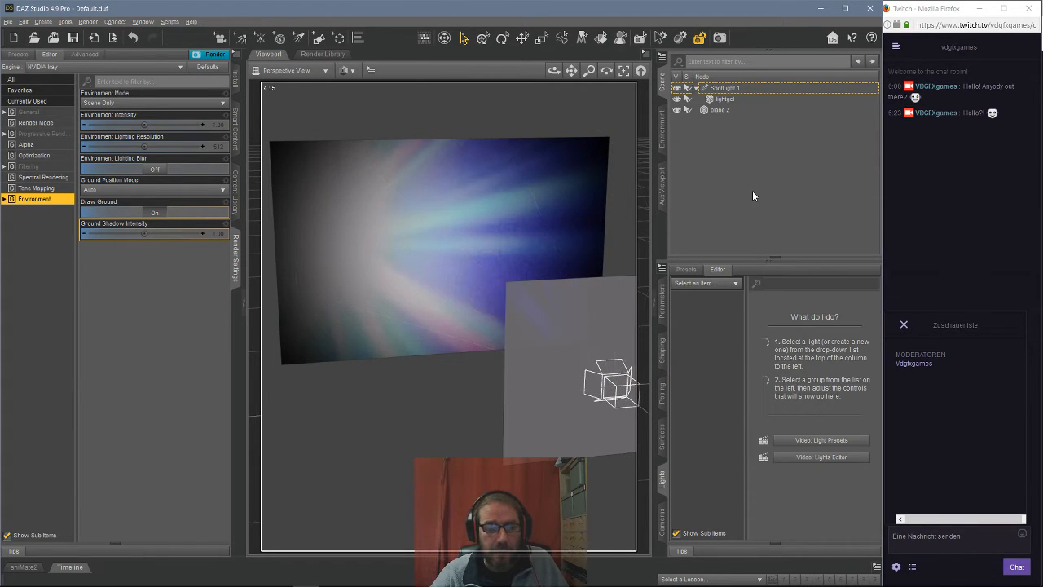
Step: Load the Genesis 2 Base Female figure from the content library's People folder into the scene
click(236, 191)
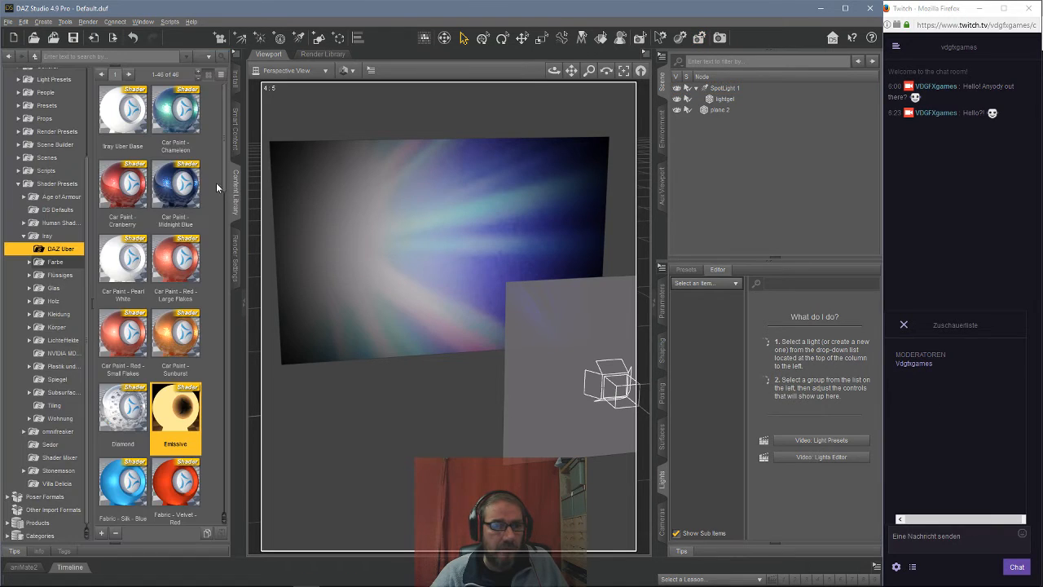
click(19, 185)
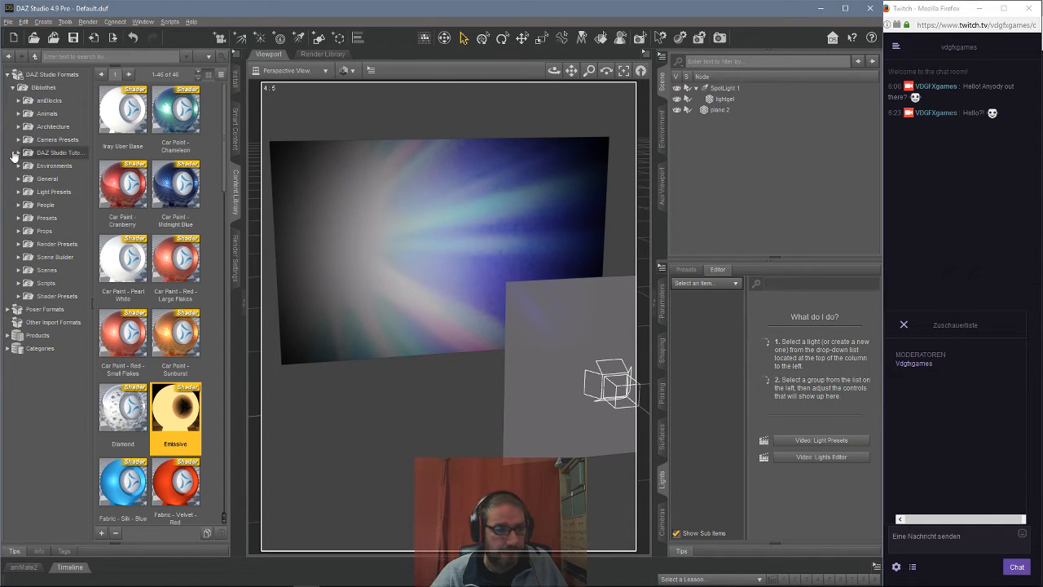
click(18, 204)
click(39, 249)
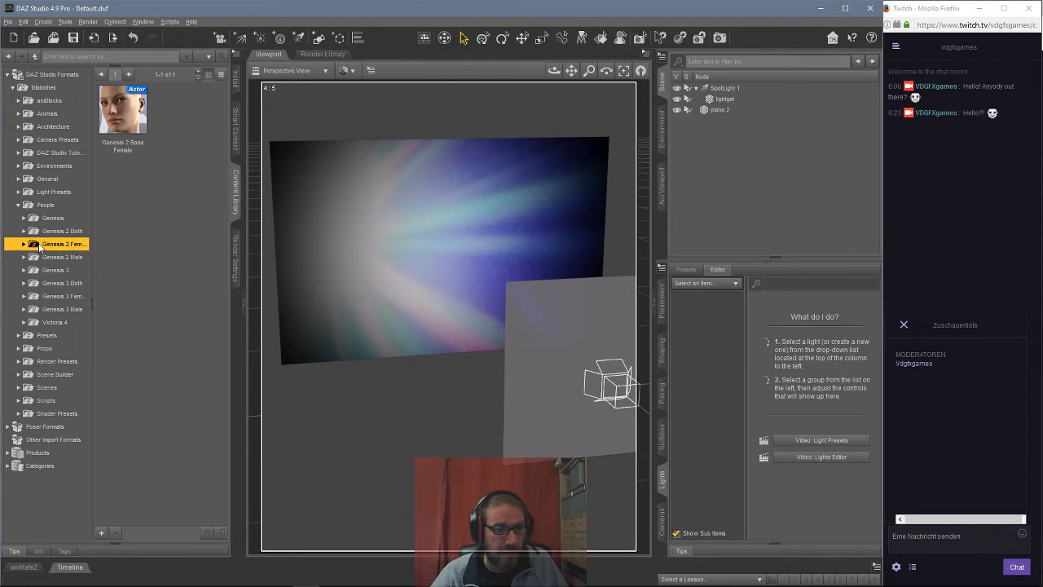
double_click(124, 133)
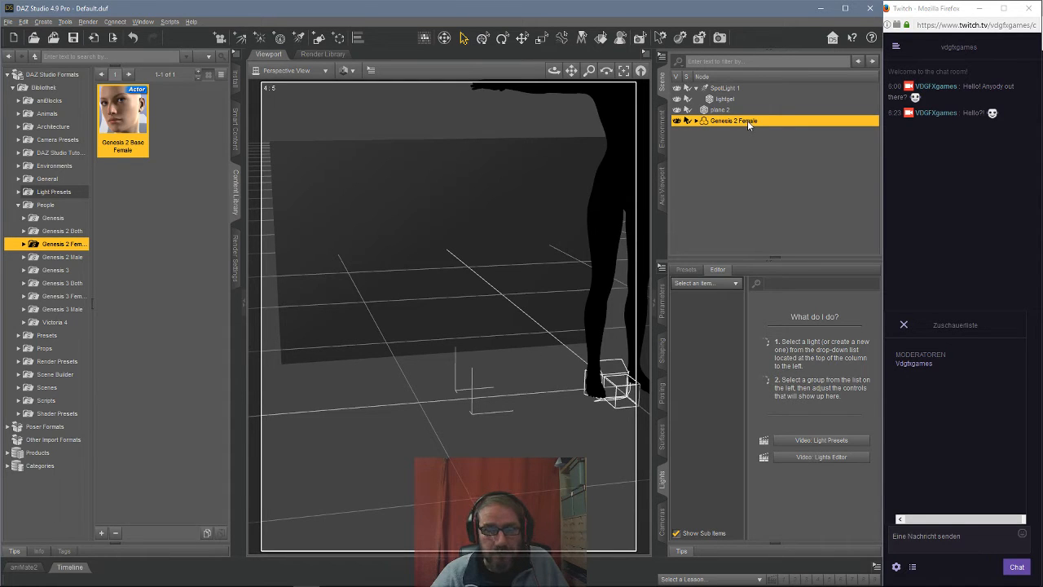
Step: Display the viewport as Texture Shaded and move Genesis 2 Female to yTranslate -119.60 and zTranslate -169.21, in front of plane 2
click(346, 70)
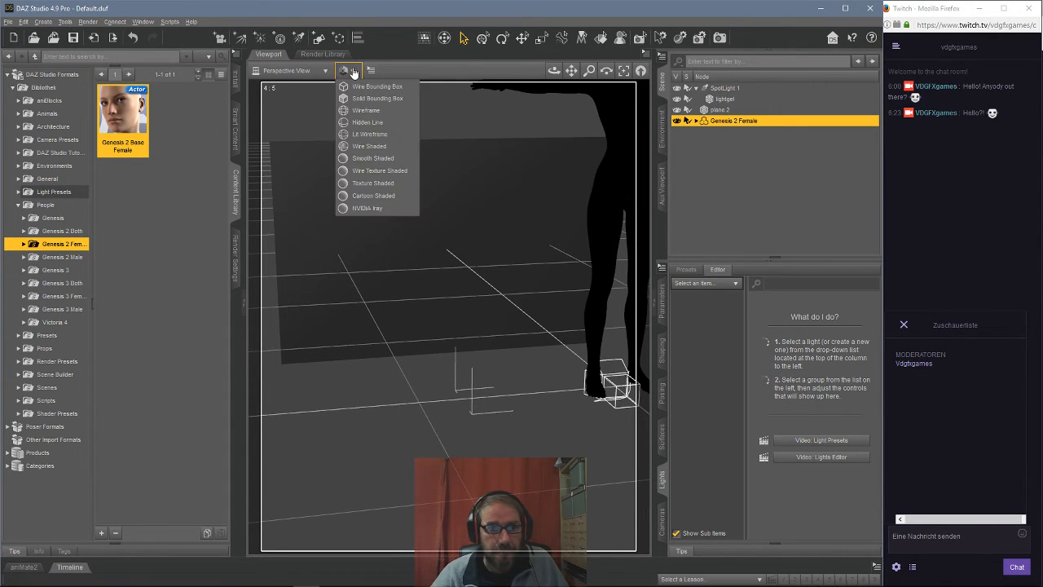
click(365, 183)
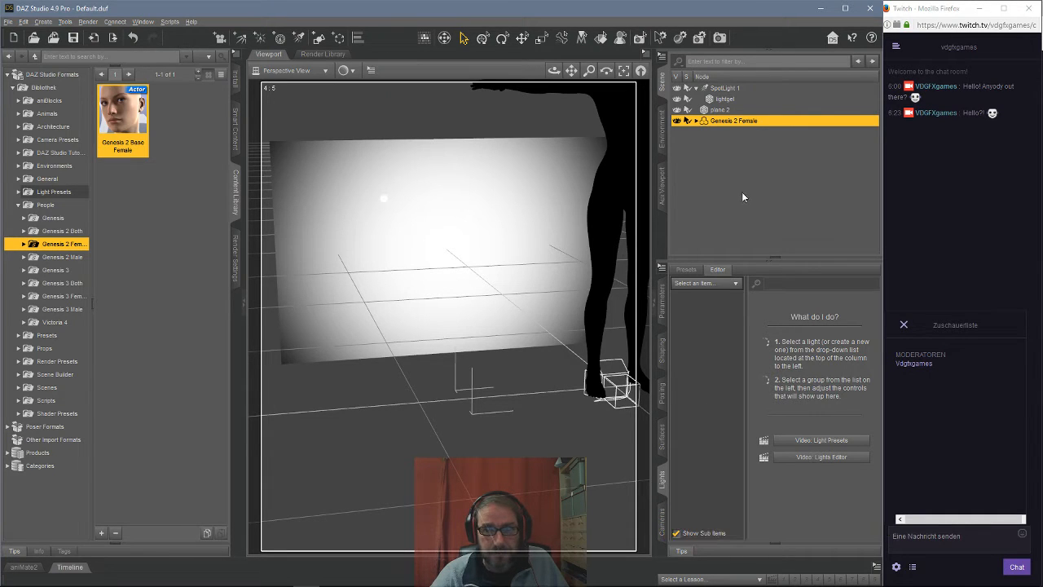
click(664, 304)
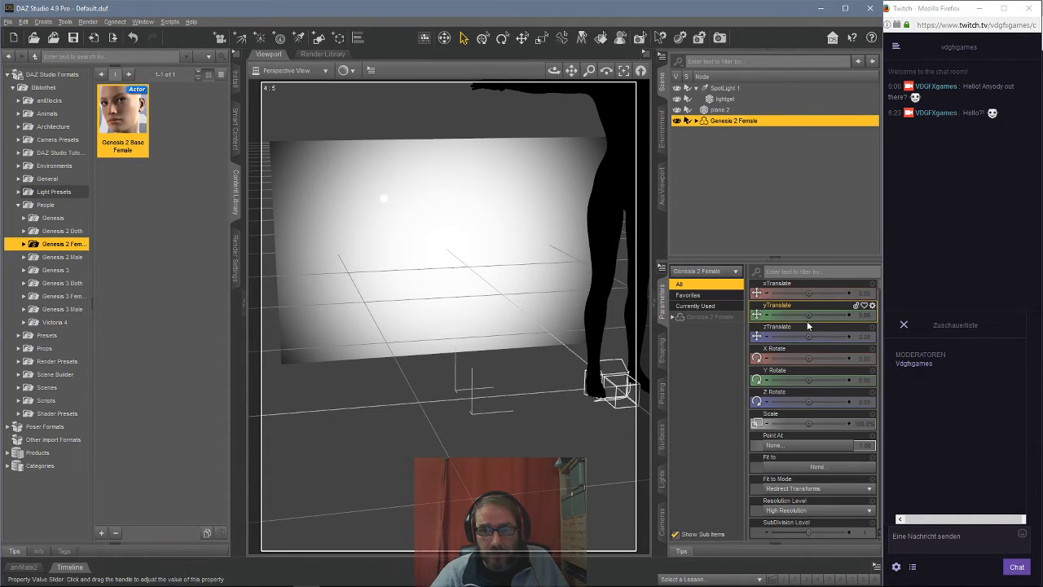
mouse_move(809, 336)
mouse_down()
mouse_move(762, 337)
mouse_move(795, 316)
mouse_move(772, 316)
mouse_move(789, 315)
mouse_move(806, 336)
mouse_move(779, 336)
mouse_move(811, 336)
mouse_up()
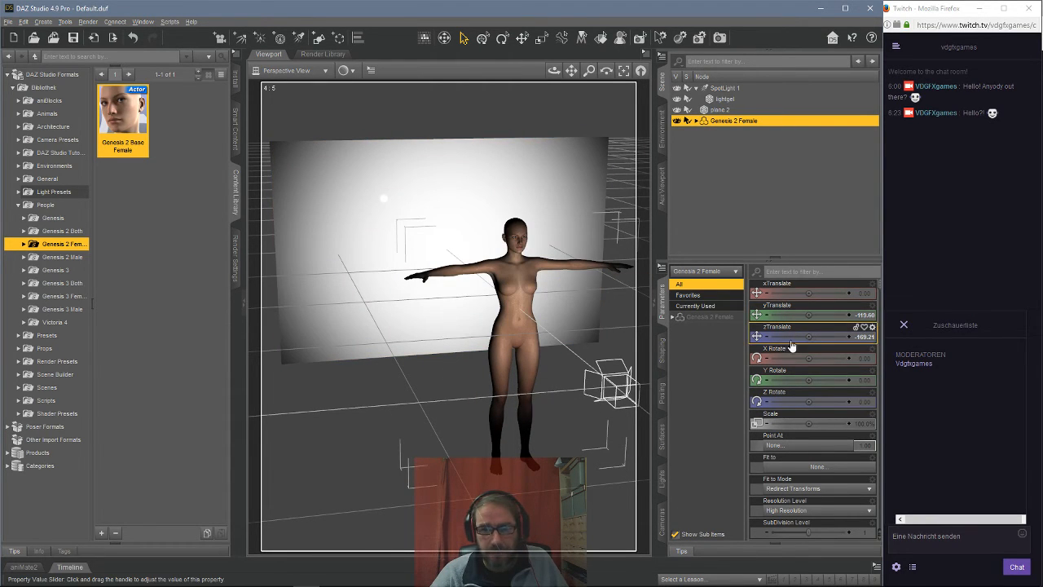
Step: Preview the viewport in NVIDIA Iray and move Genesis 2 Female to zTranslate -323.48, nearer plane 2
drag(808, 337, 797, 336)
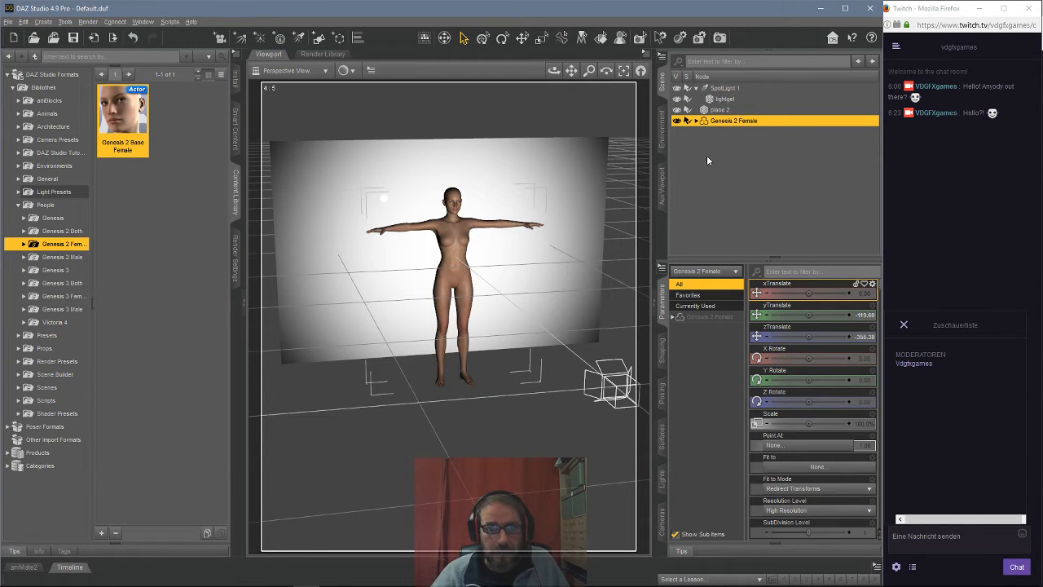
click(345, 71)
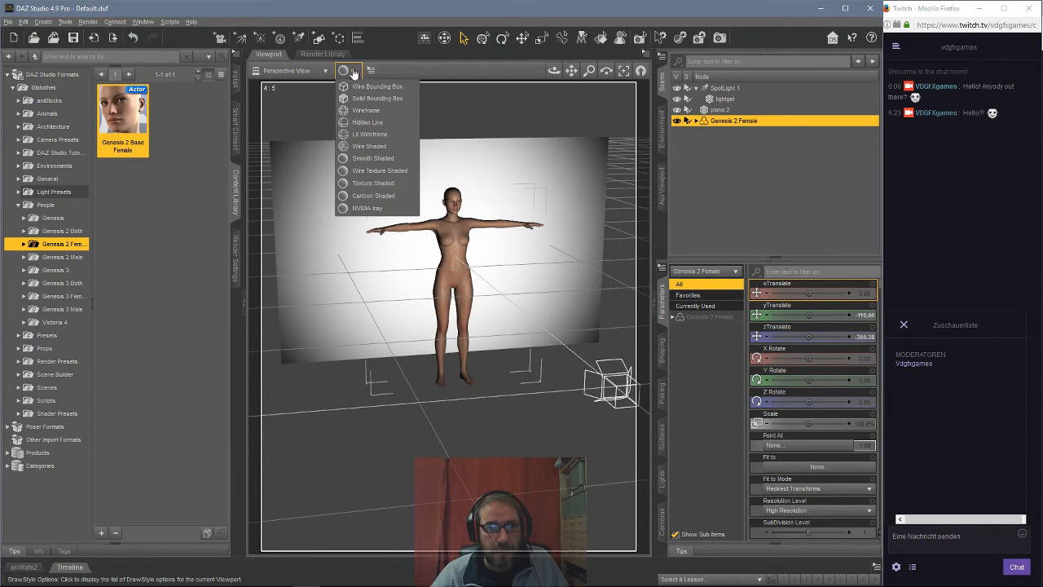
click(391, 204)
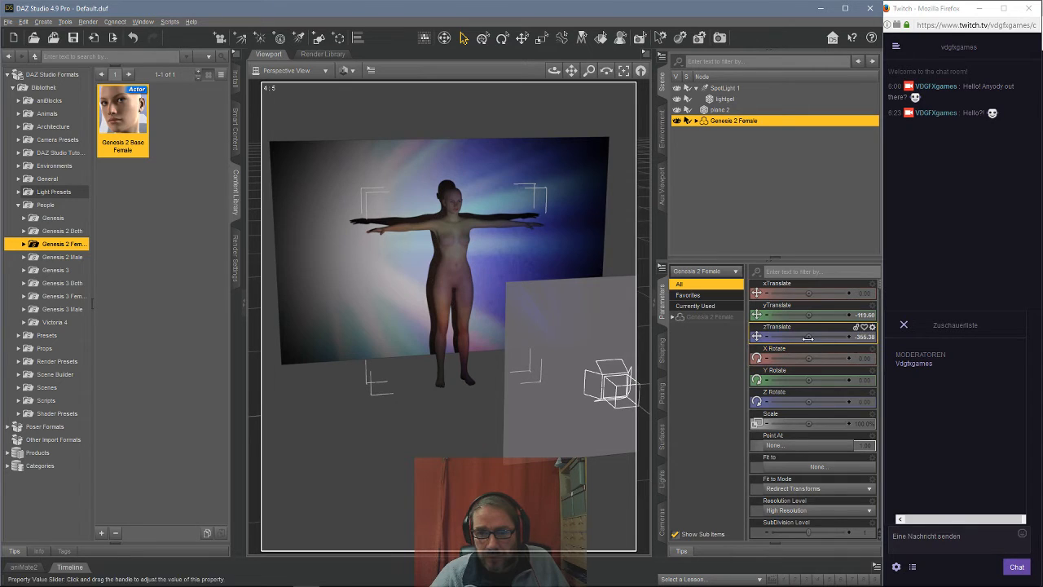
drag(808, 336, 826, 337)
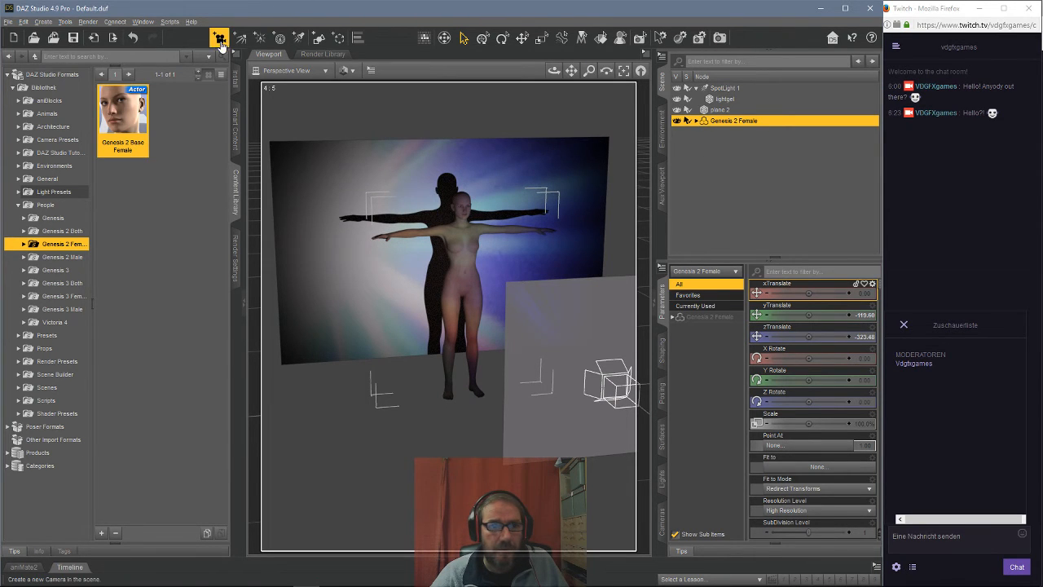
Step: Create Camera 1 from the active perspective view and look through it in the viewport
click(218, 38)
click(501, 320)
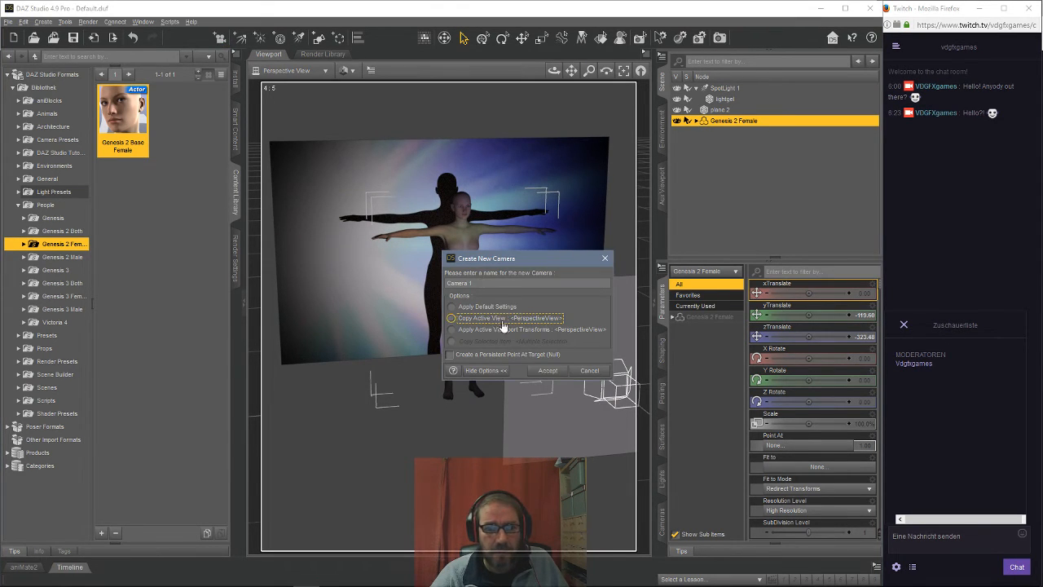
click(544, 370)
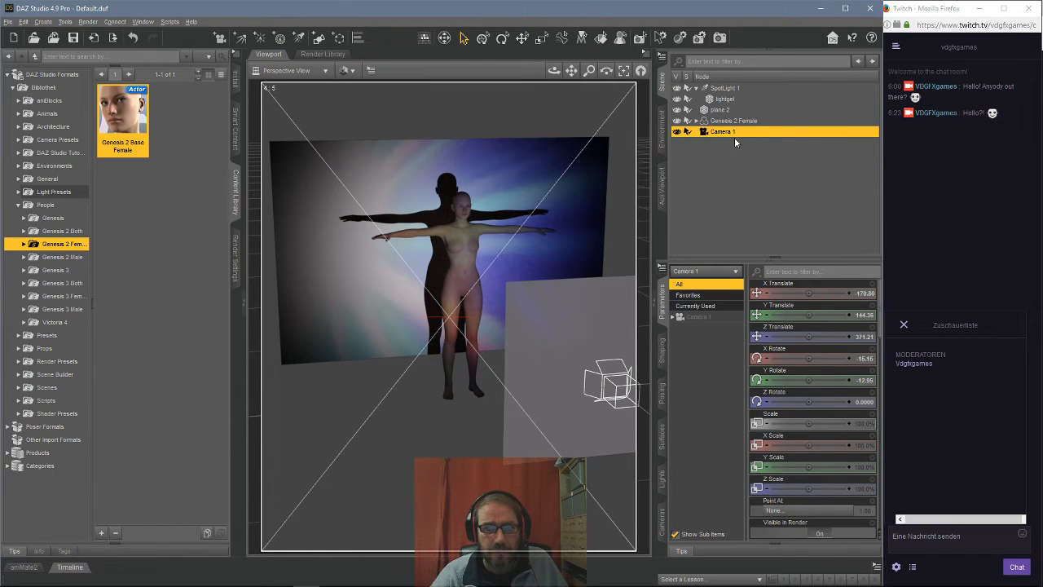
click(322, 70)
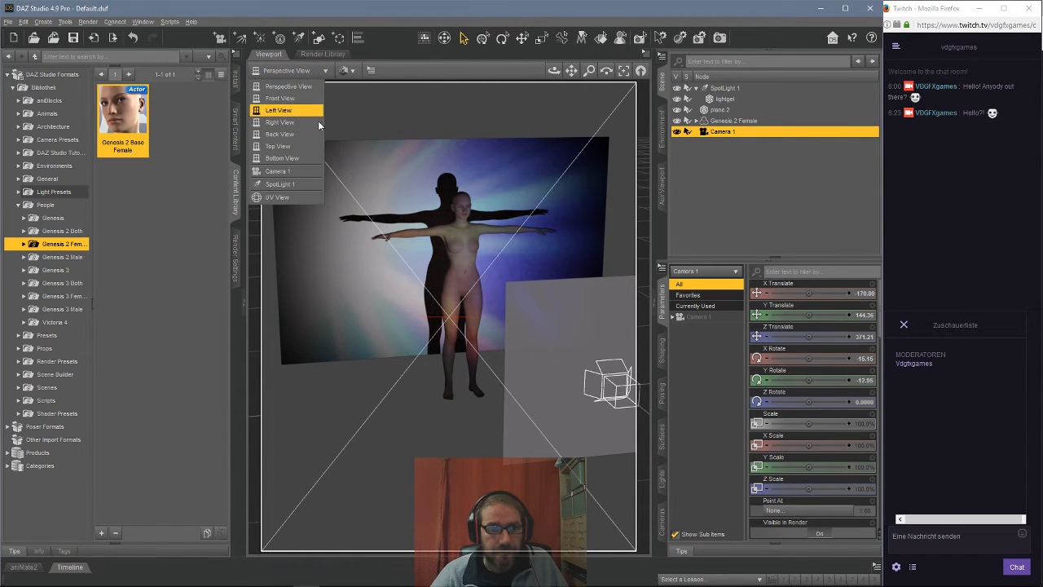
click(298, 172)
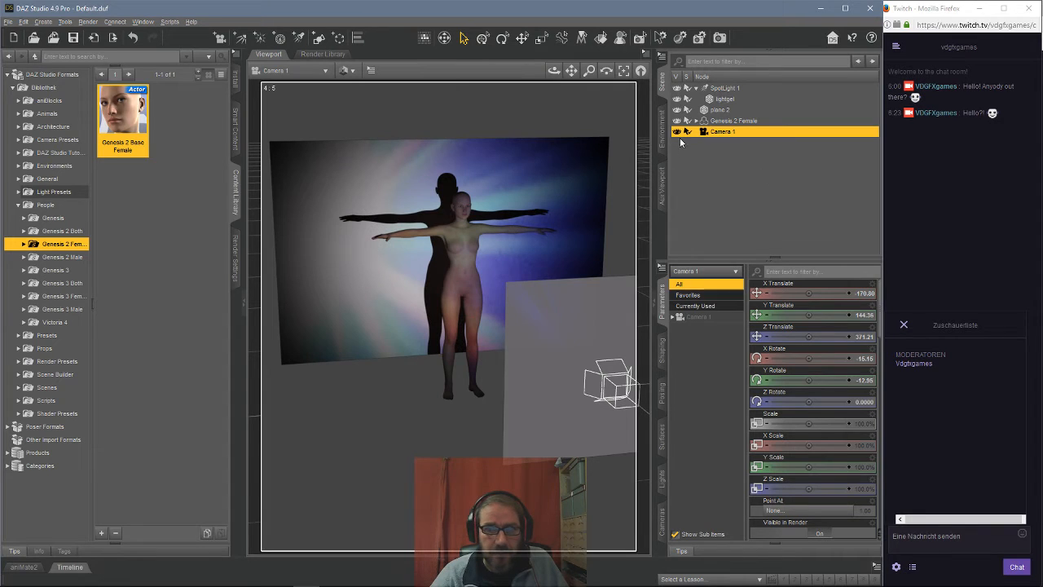
Step: Frame Genesis 2 Female's upper body closely in the Camera 1 view
click(730, 120)
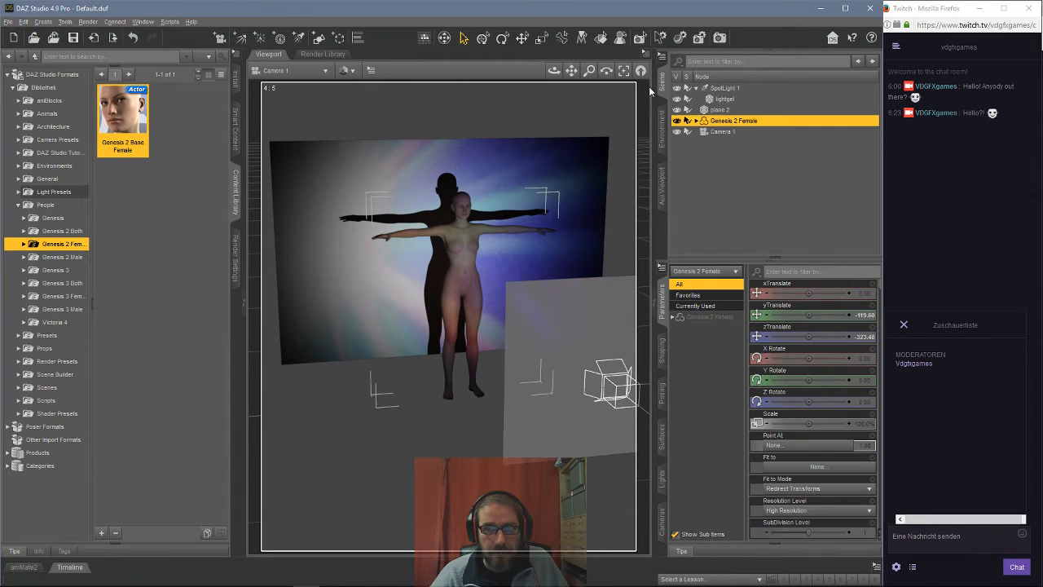
click(624, 71)
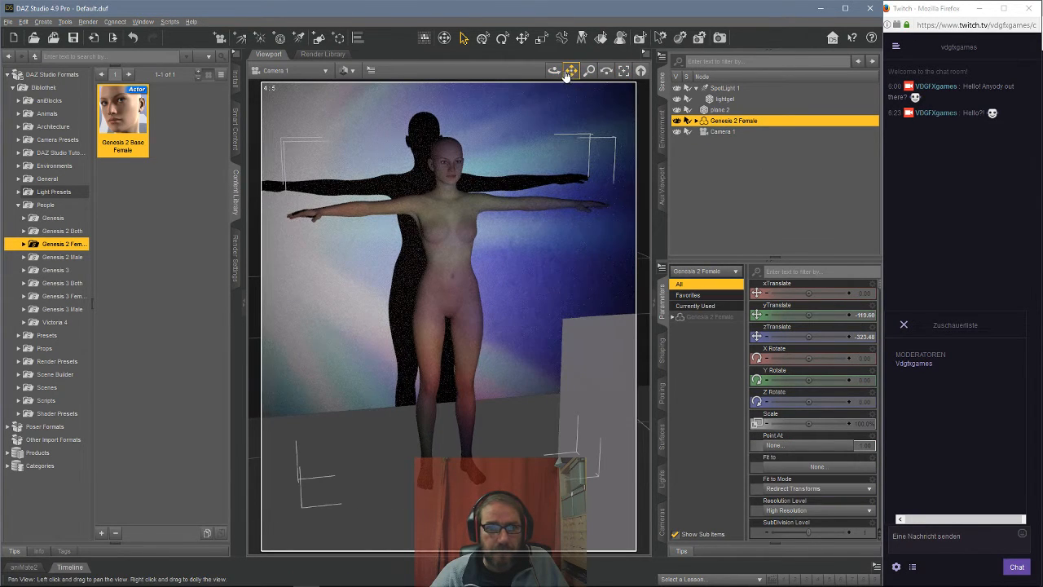
drag(590, 72, 590, 26)
drag(571, 71, 570, 114)
drag(590, 71, 574, 83)
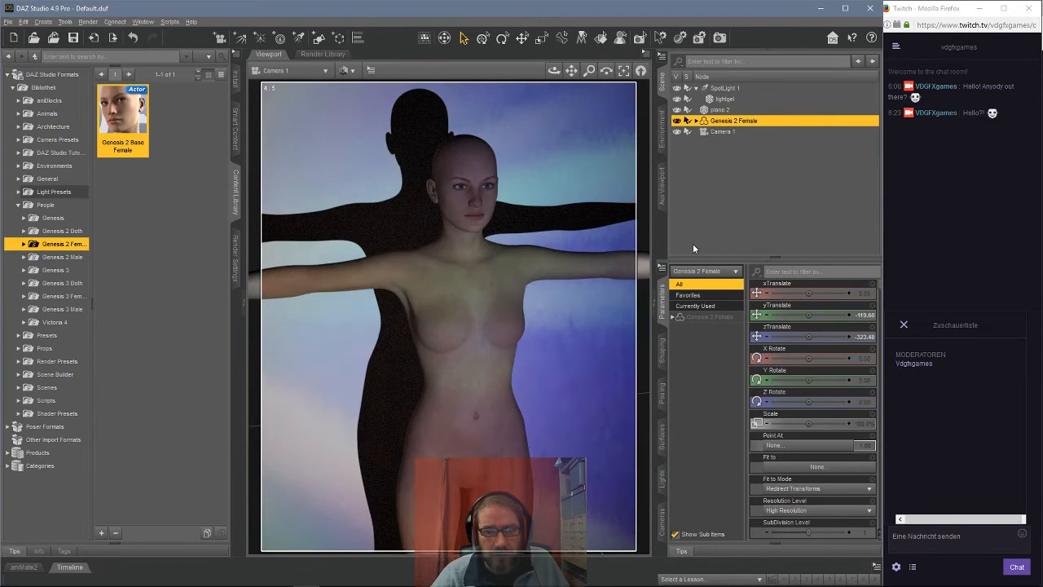
Step: Replace the Glossy Color map on the lightgel plane's surface with the blinds image
click(721, 99)
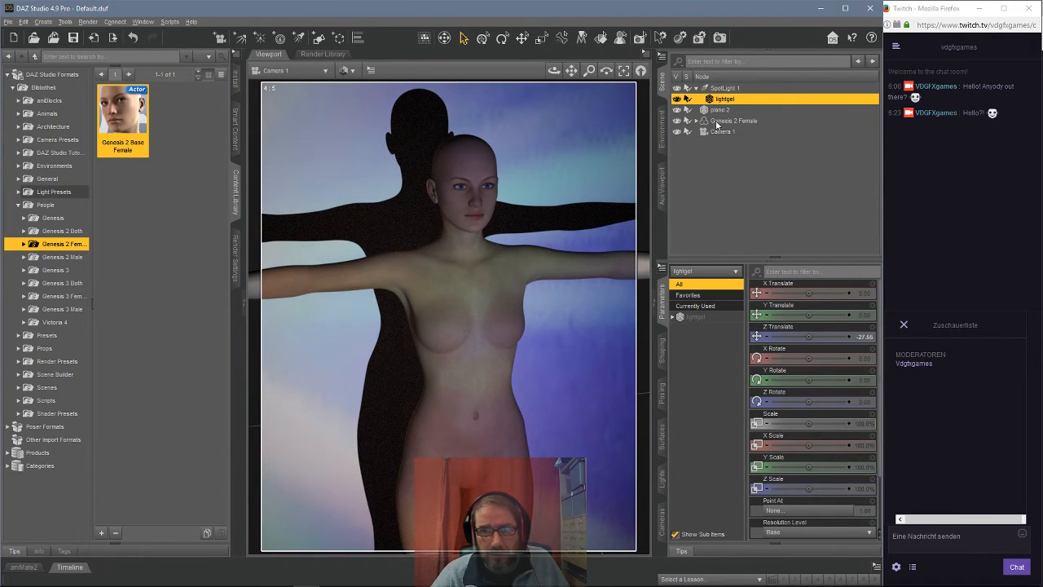
click(661, 438)
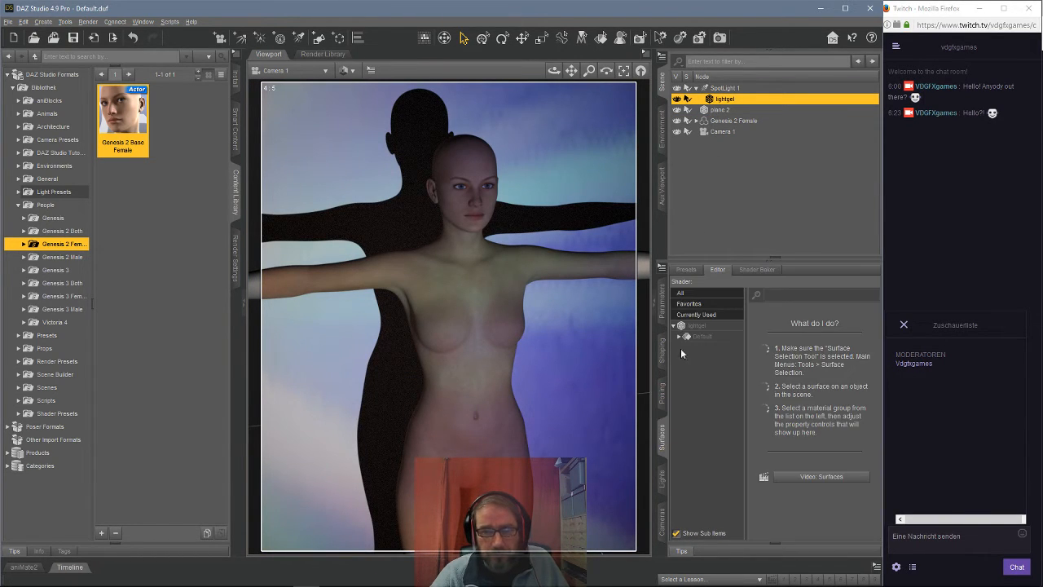
click(704, 327)
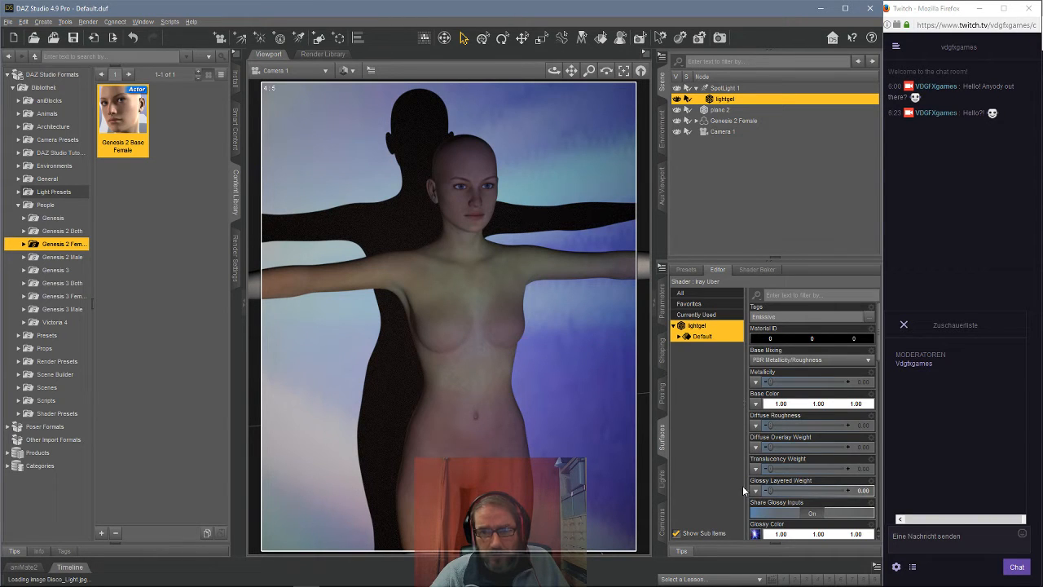
click(755, 533)
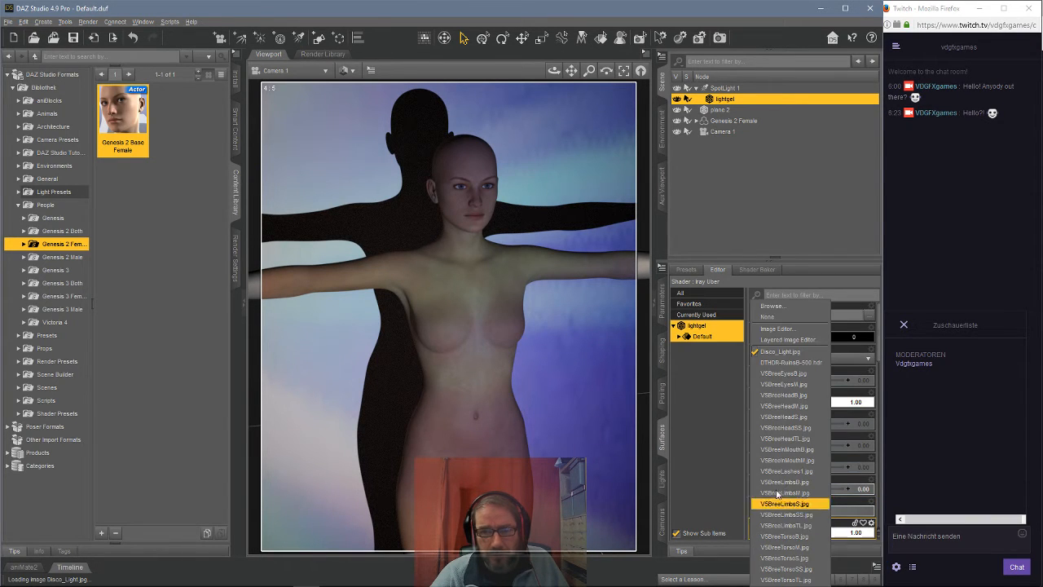
click(779, 308)
double_click(195, 229)
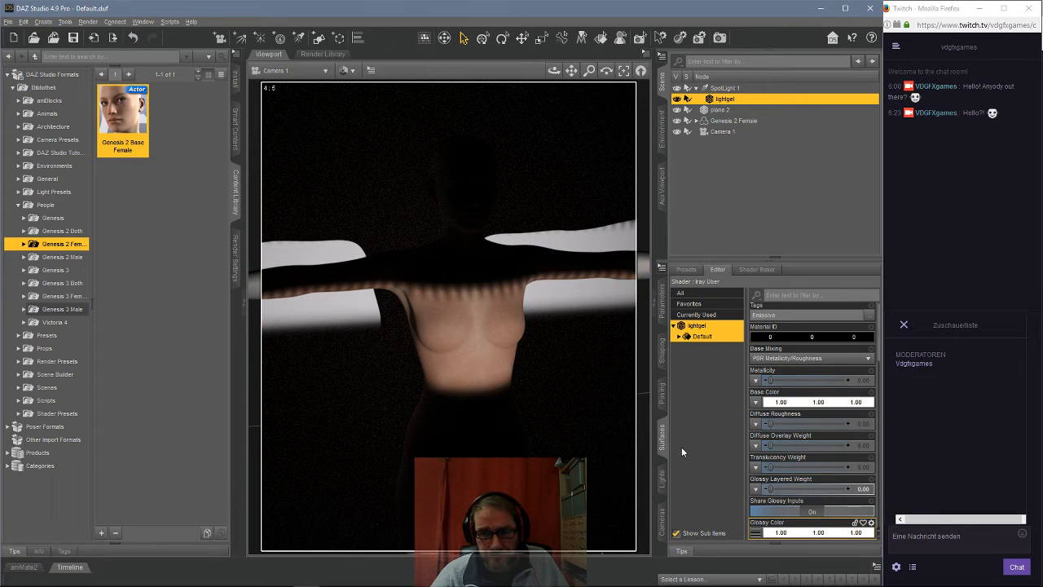
Step: Try Vertical Tiles values of 3 and 6 on the lightgel surface to multiply the projected blinds stripes
scroll(788, 392, down, 8)
scroll(788, 391, down, 8)
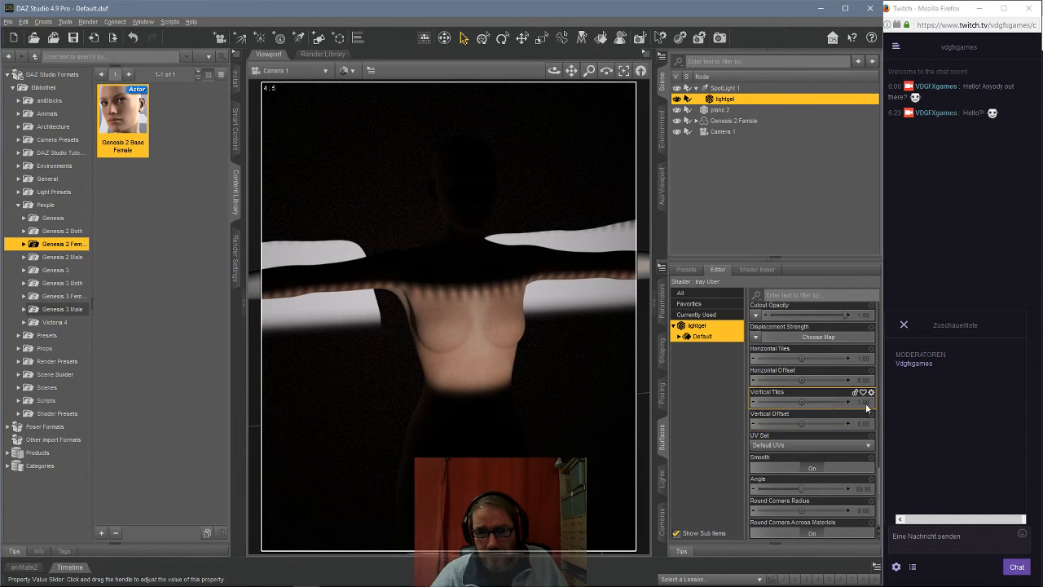
click(866, 402)
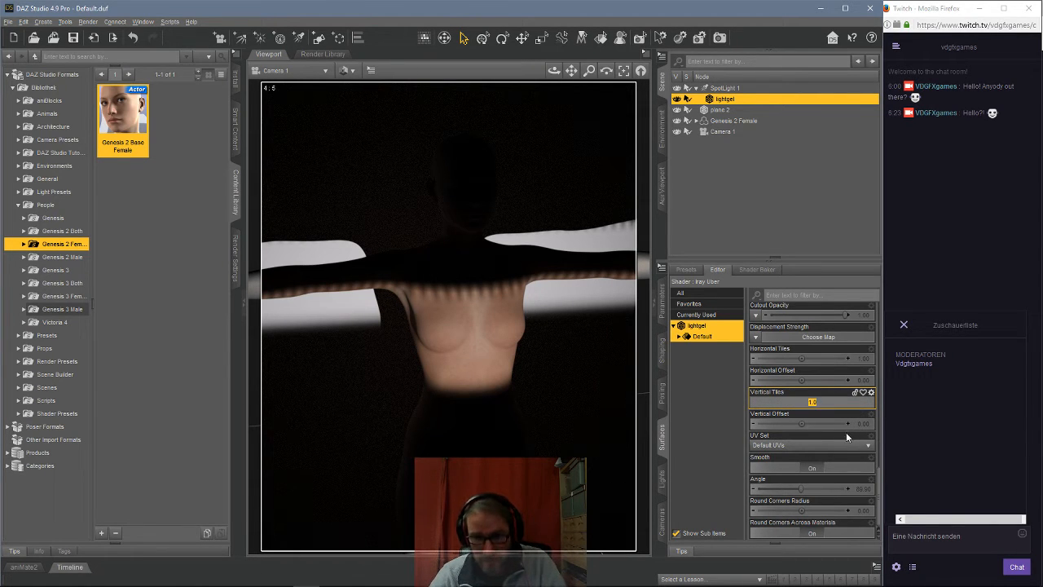
text(3)
key(Return)
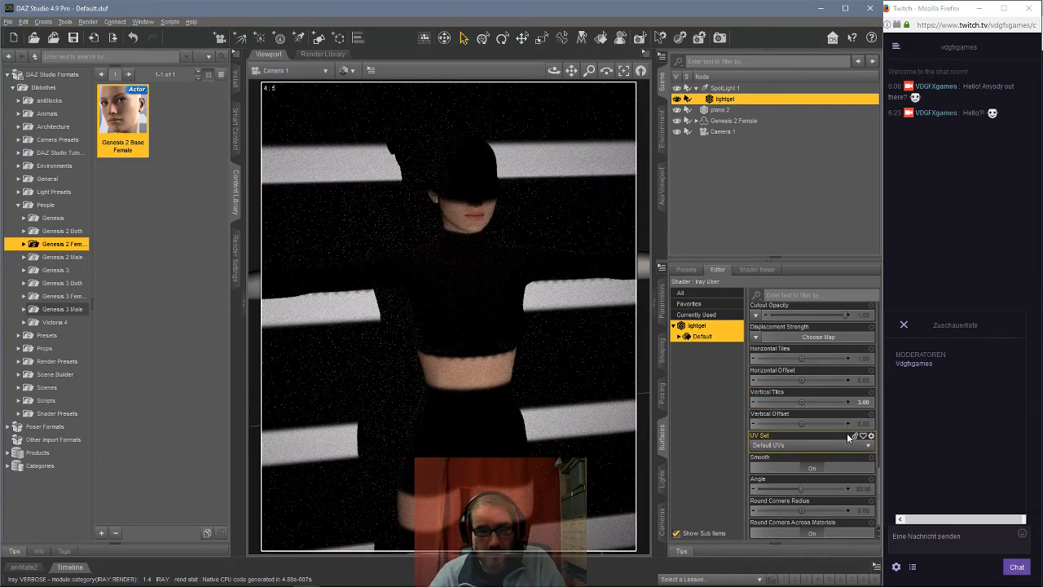
click(866, 403)
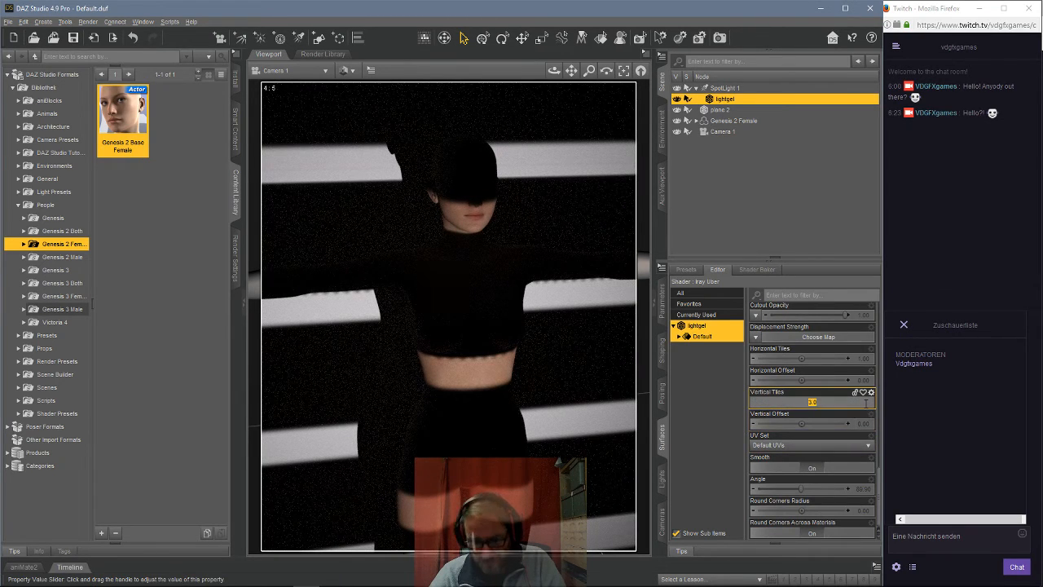
text(6)
key(Return)
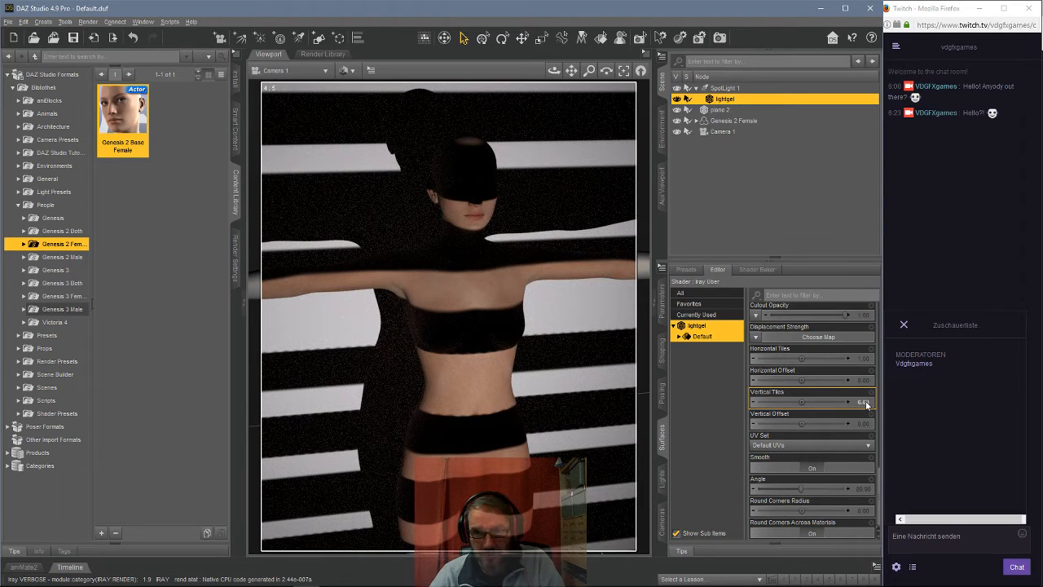
Step: Set the lightgel surface's Vertical Tiles to 8 and shift its Vertical Offset to 0.11
click(864, 402)
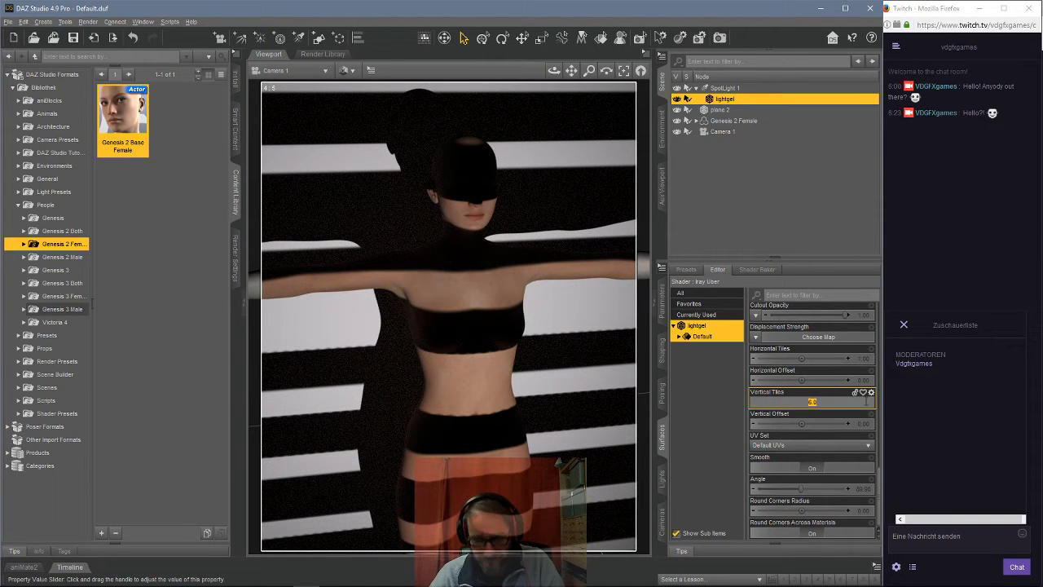
text(8)
key(Return)
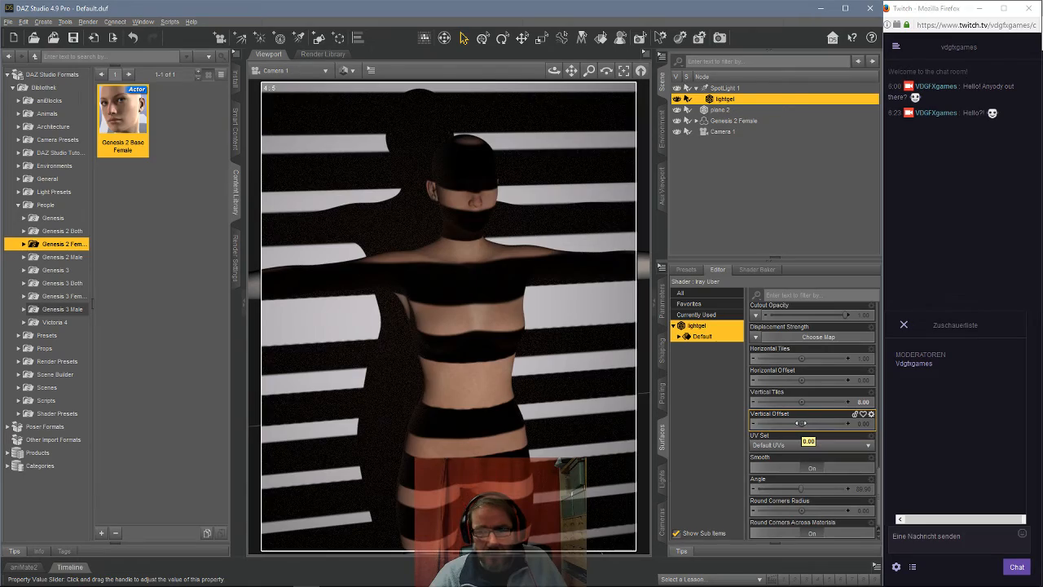
drag(801, 423, 814, 423)
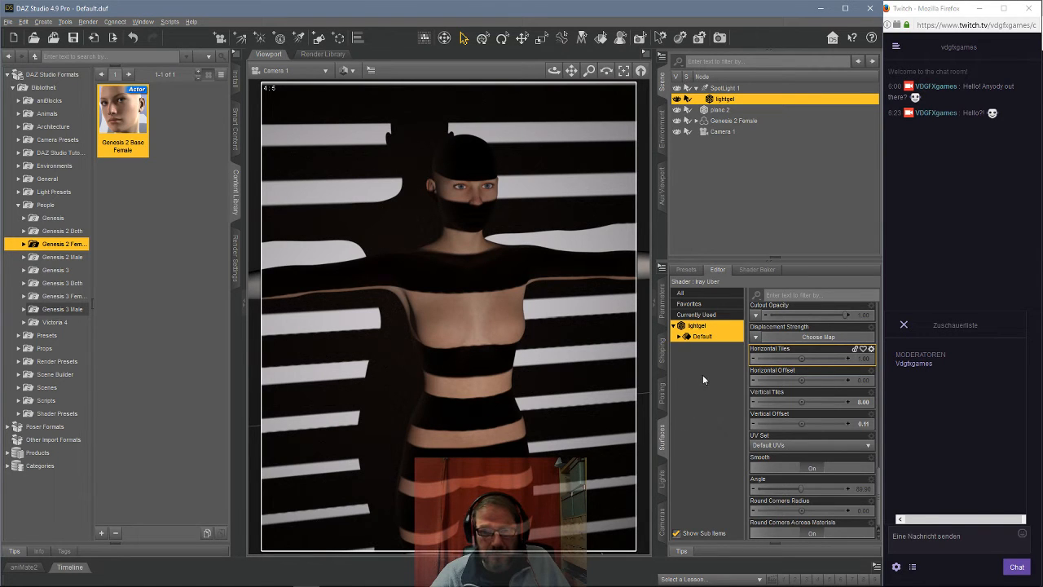
Step: Replace the lightgel's Glossy Color map with the wood_00 image
scroll(778, 380, down, 10)
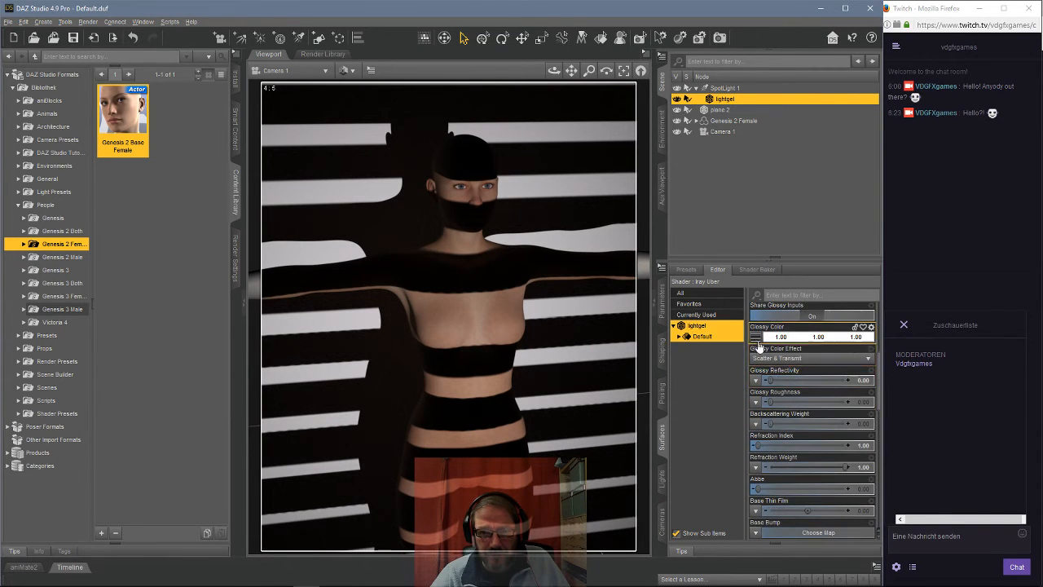
click(756, 336)
click(748, 303)
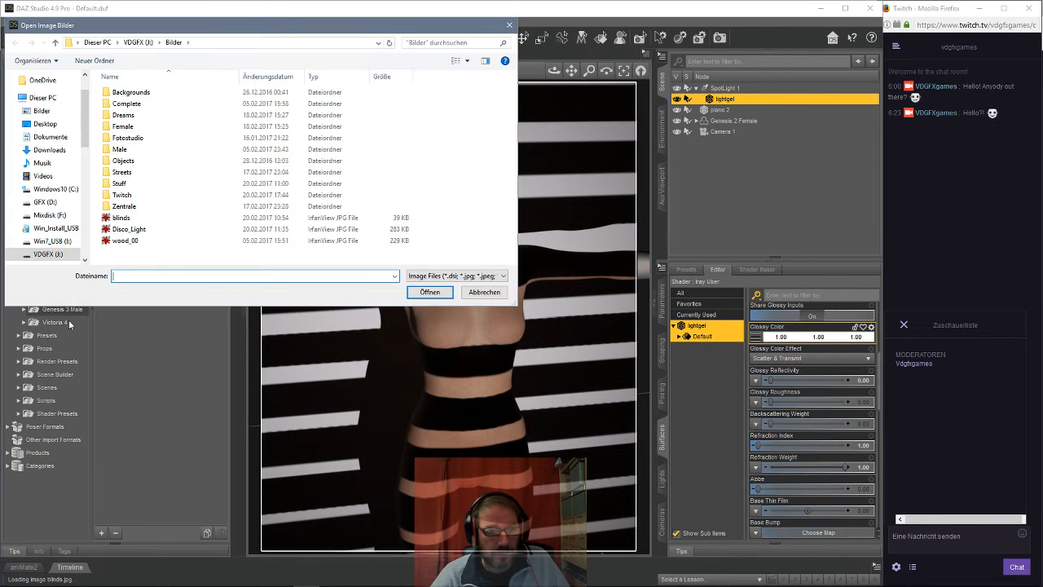
double_click(112, 244)
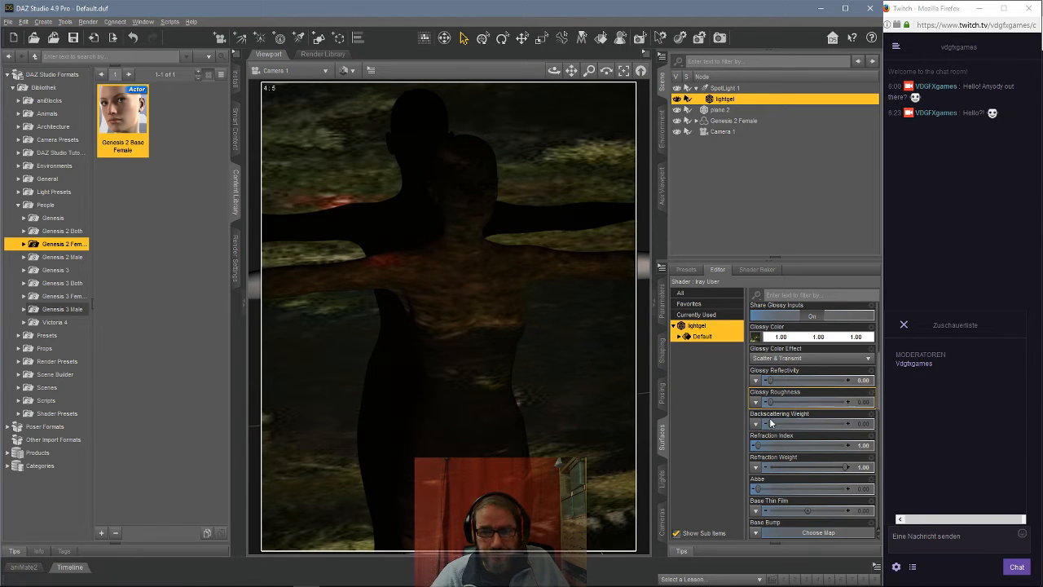
Step: Try a Vertical Tiles value of 1 on the lightgel surface with the forest image
scroll(815, 407, down, 10)
click(865, 400)
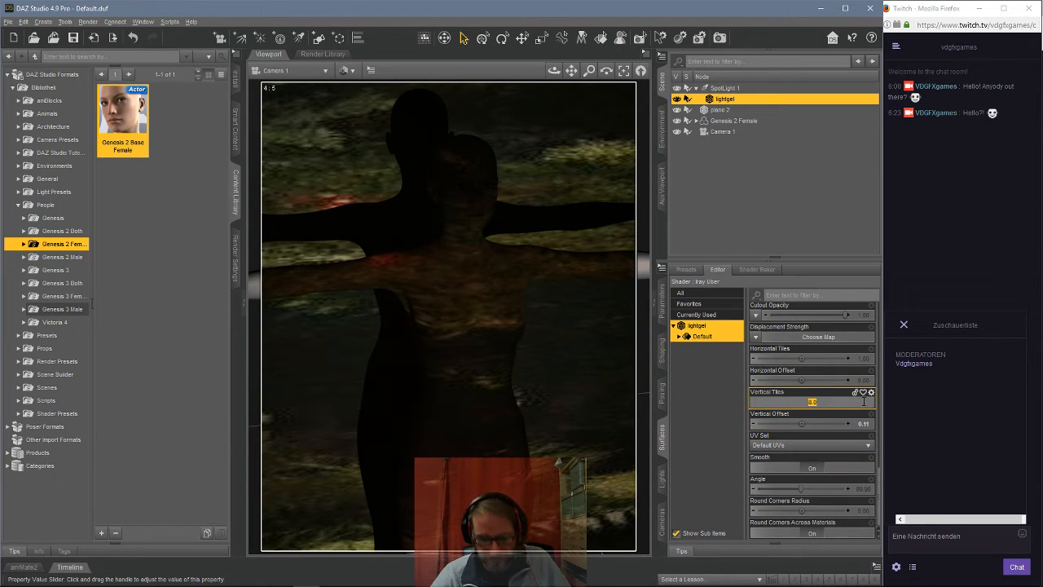
text(1)
key(Return)
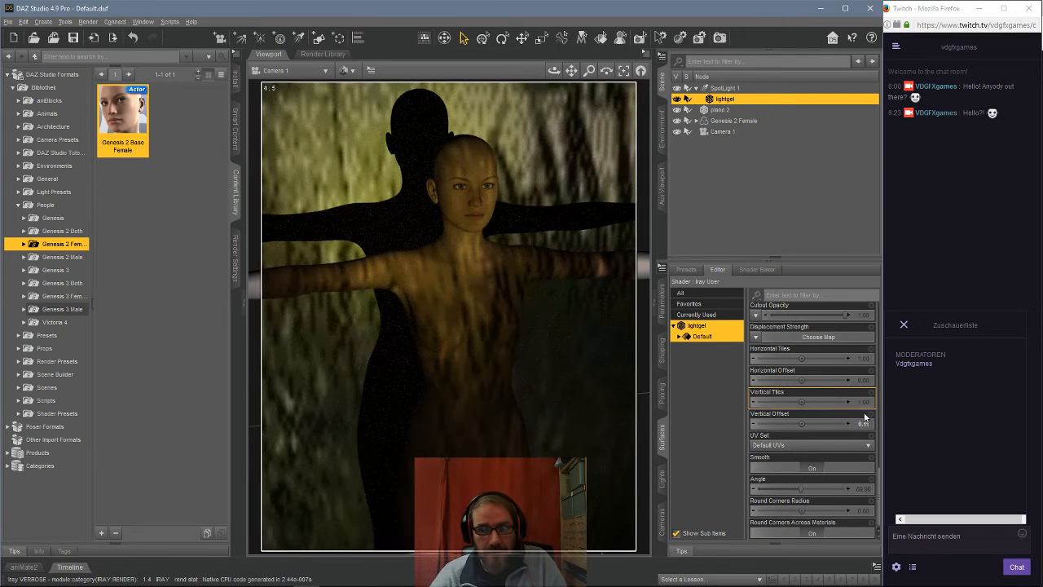
Step: Set both Vertical Tiles and Horizontal Tiles of the lightgel surface to 8
click(864, 402)
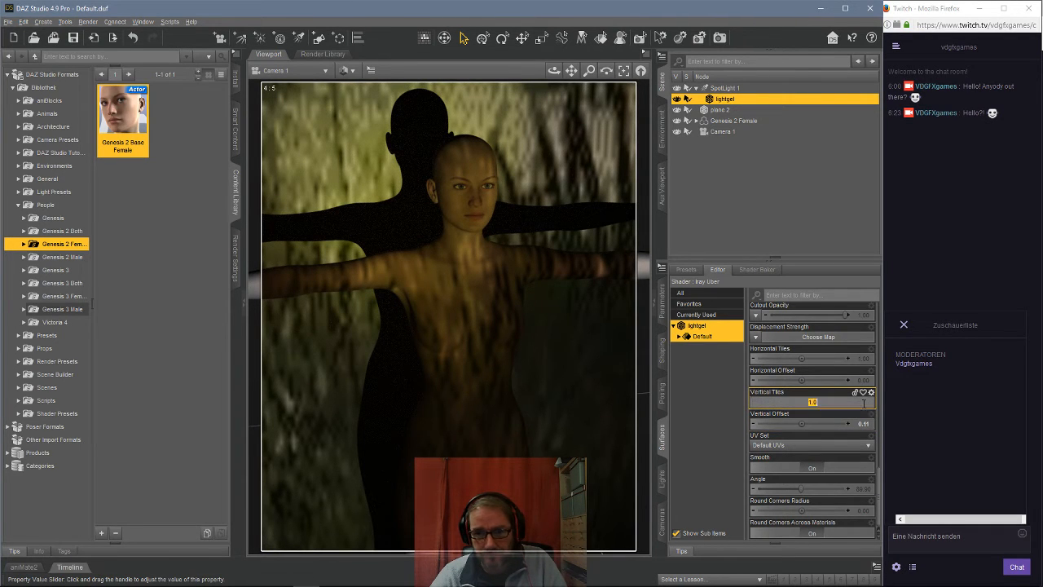
text(8)
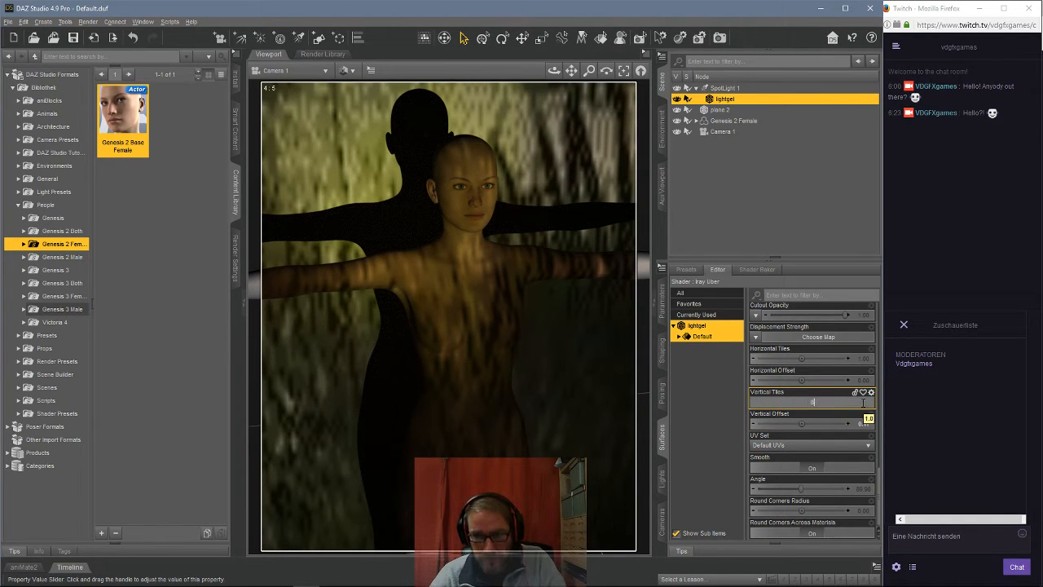
click(865, 361)
text(8)
key(Return)
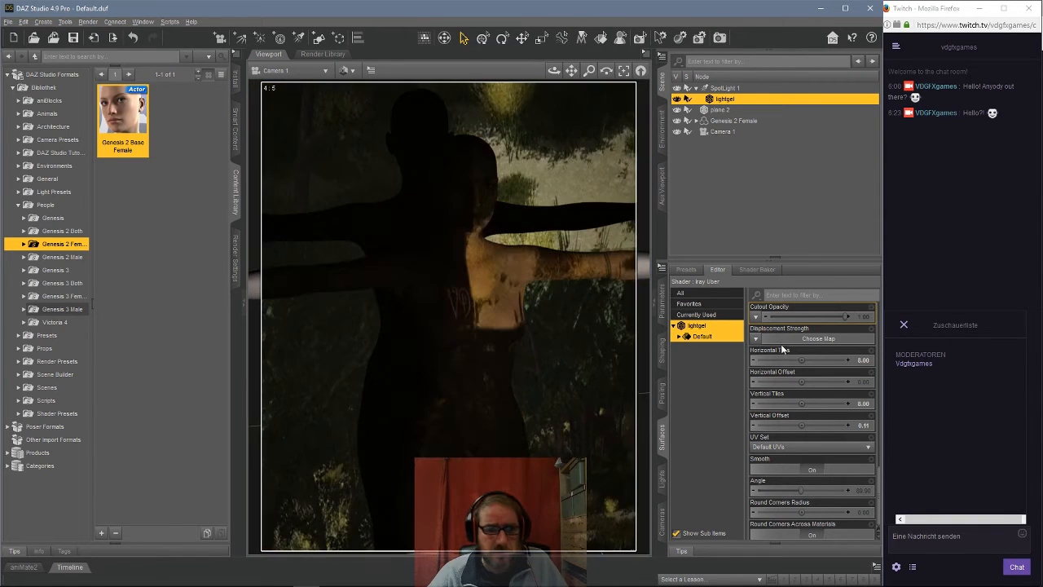
Step: Shift the projected forest image with Vertical Offset 0.44 and Horizontal Offset 0.30 on the lightgel surface
drag(804, 427, 817, 426)
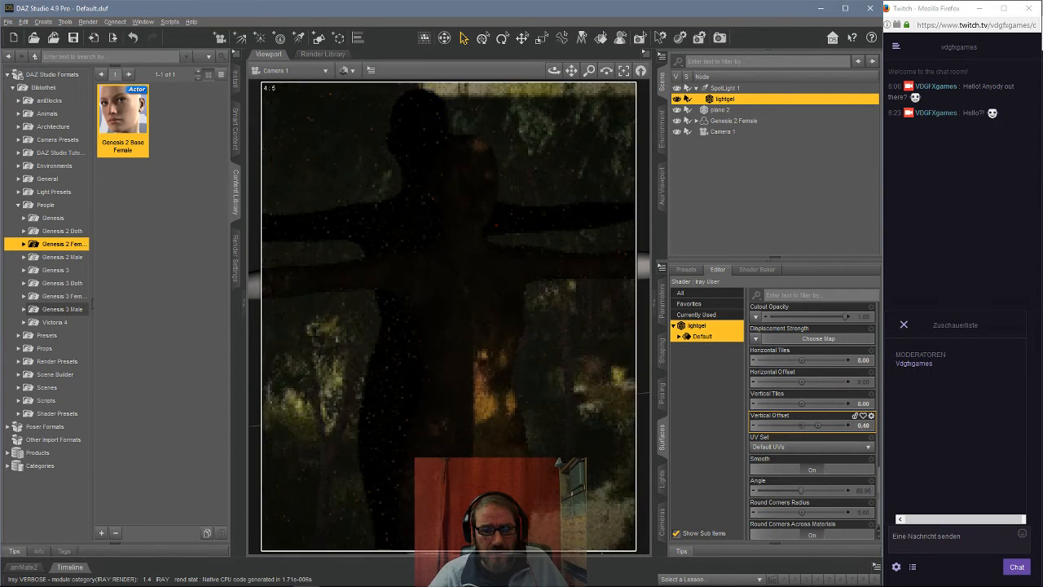
drag(817, 425, 819, 426)
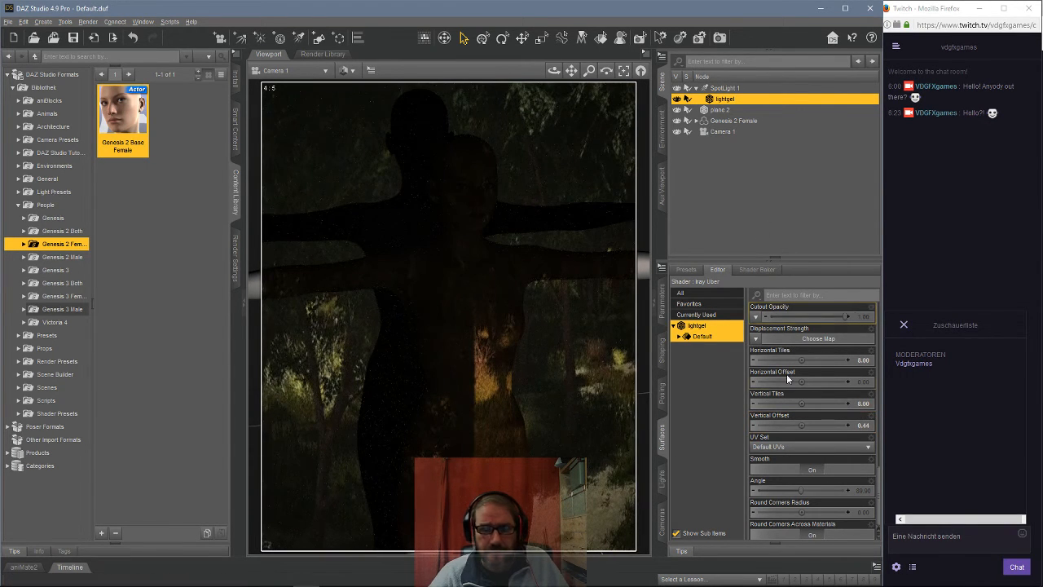
drag(805, 373, 818, 377)
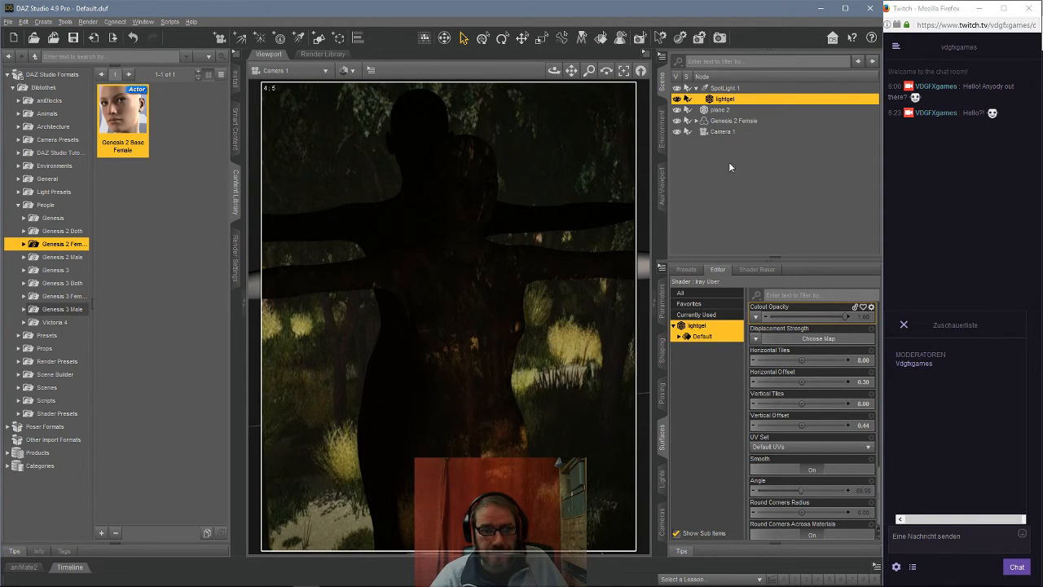
Step: Move the Genesis 2 Female figure back along the Z axis to a zTranslate of about -356
click(724, 122)
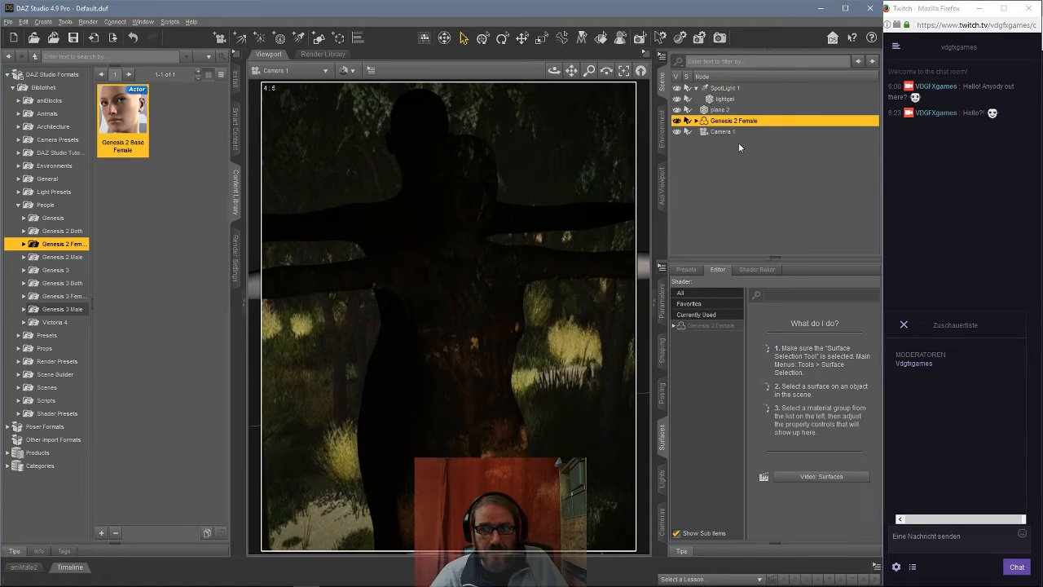
click(663, 306)
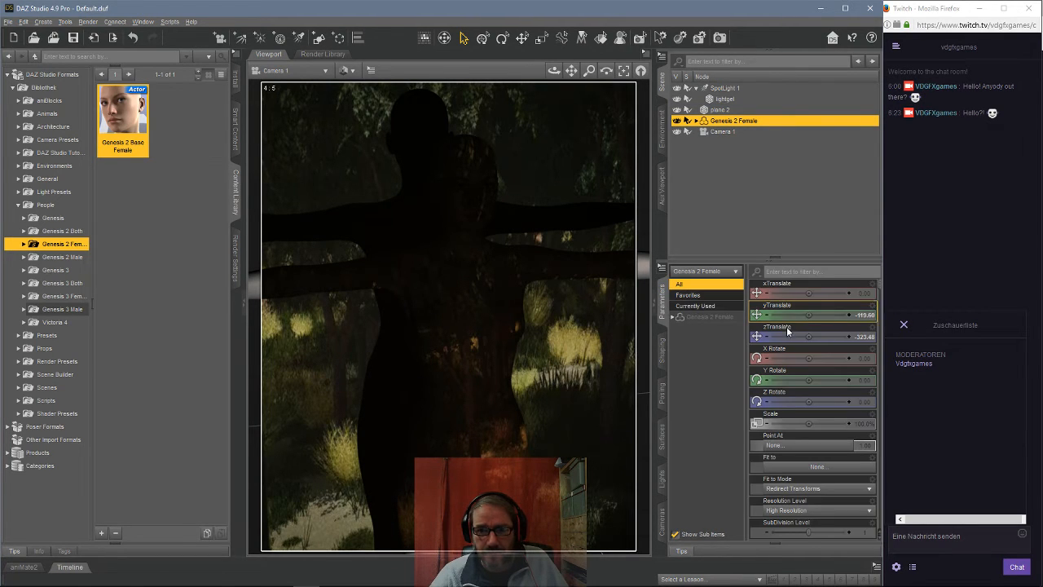
drag(813, 337, 810, 337)
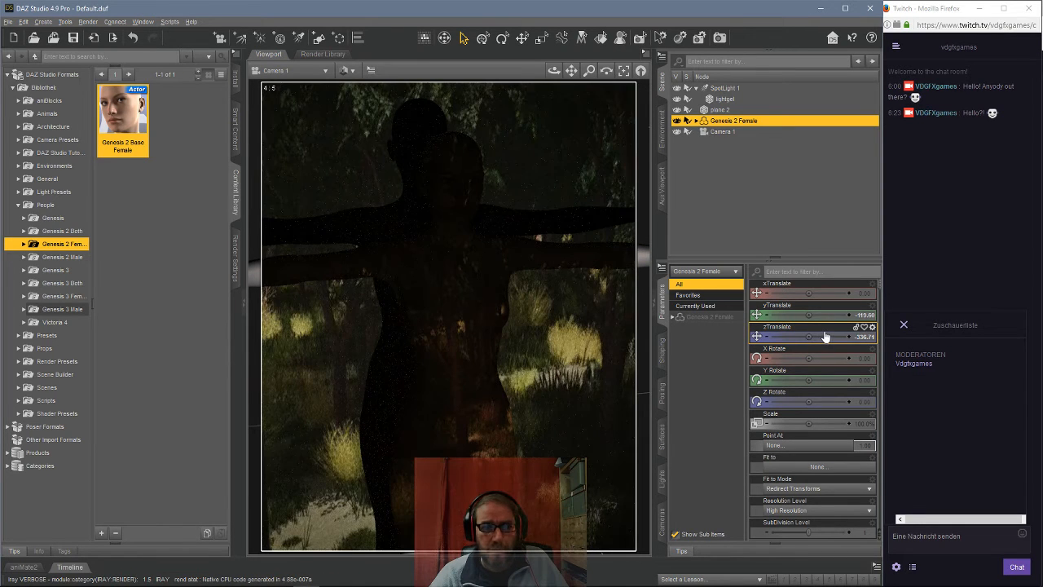
drag(810, 336, 809, 336)
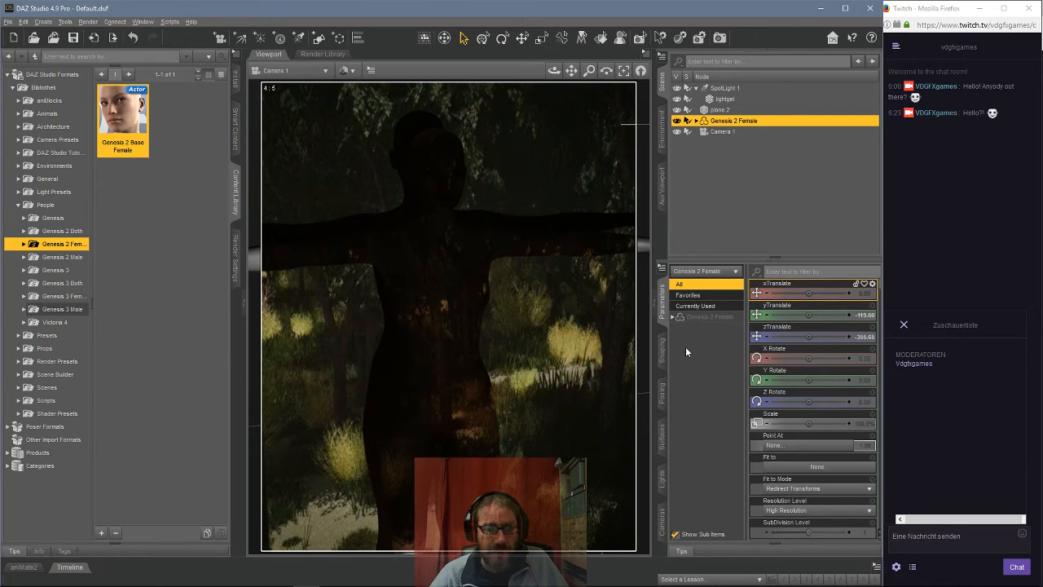
Step: Switch the render's Environment Mode to Dome and Scene
click(234, 246)
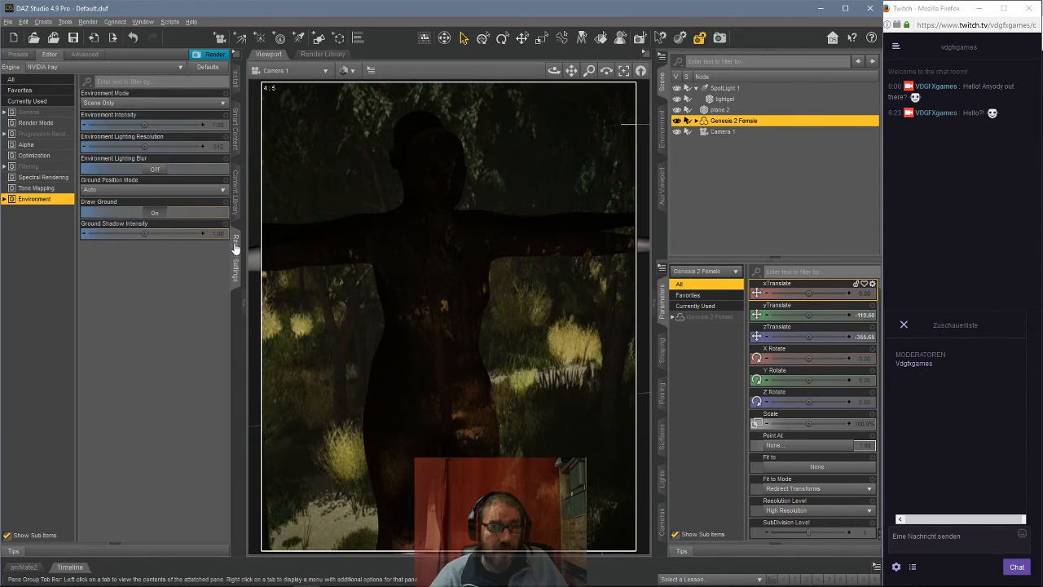
click(134, 103)
click(122, 116)
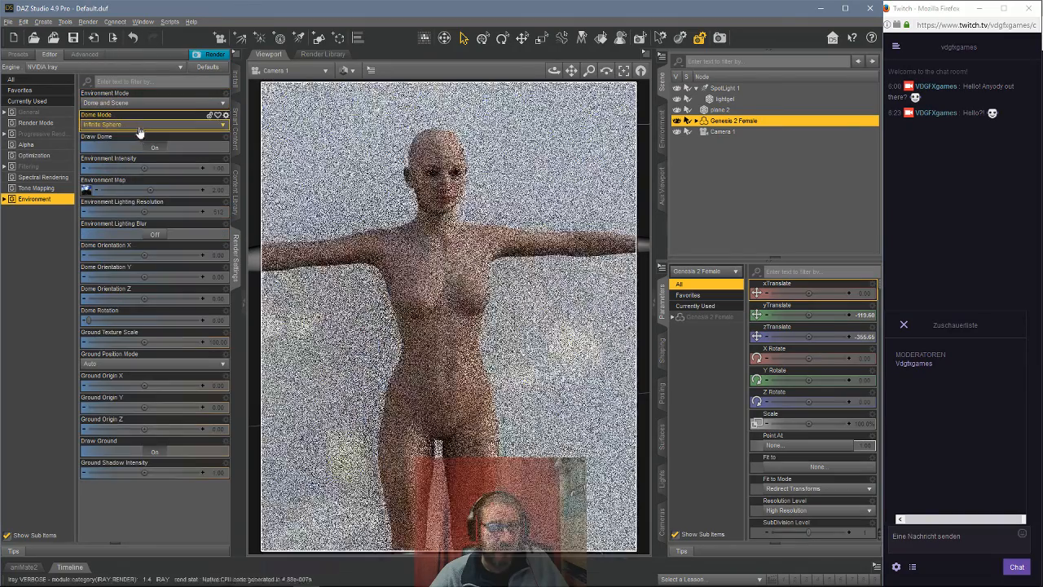
Step: Try Environment Intensity values of 0.5 and 0.2 for the dome lighting
click(212, 168)
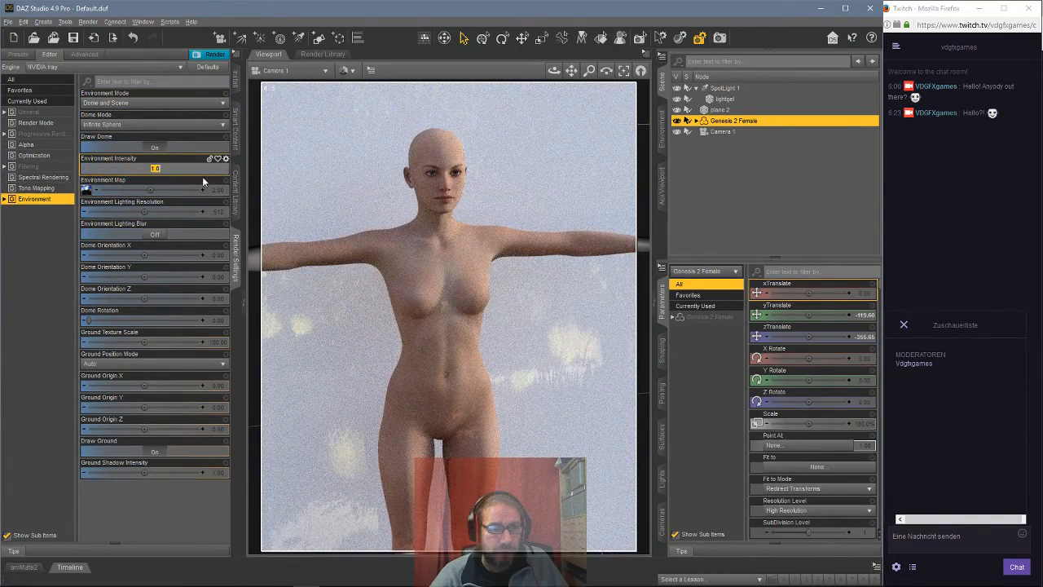
text(0.5)
key(Return)
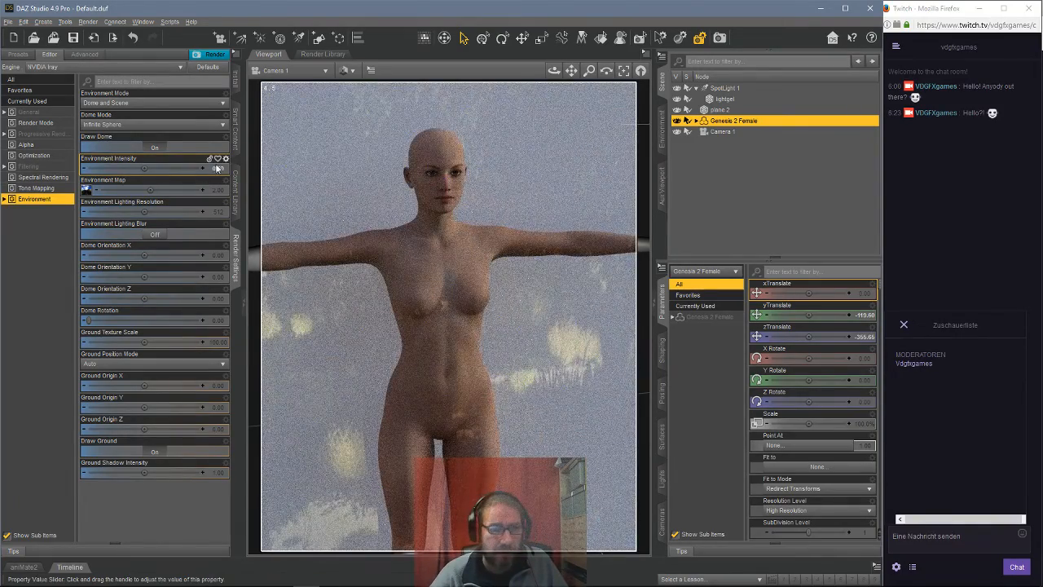
click(218, 168)
text(0)
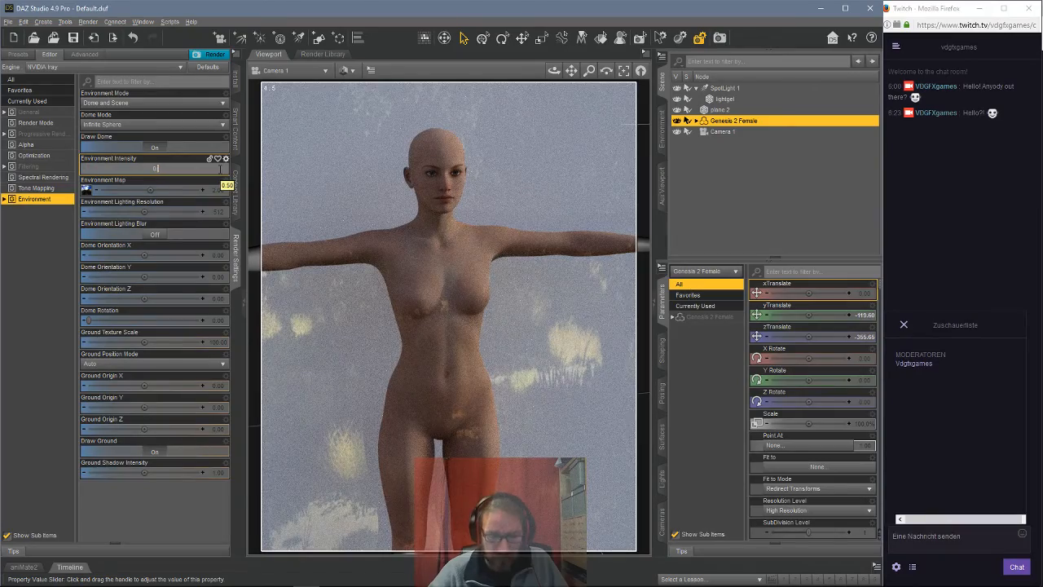
key(Return)
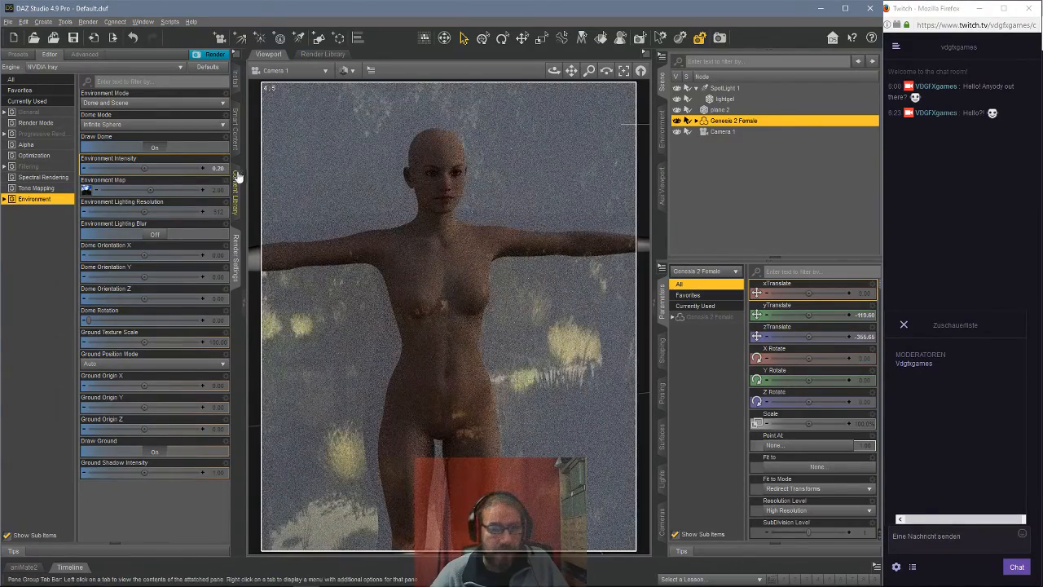
Step: Set the Environment Intensity to 0.1 and the Environment Map value to 1
click(216, 168)
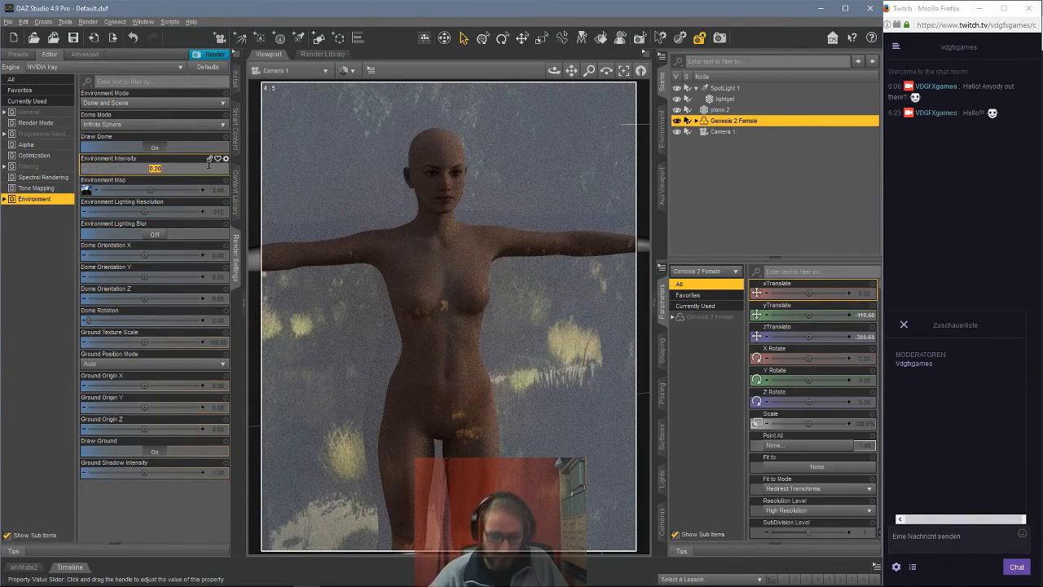
text(0.1)
key(Return)
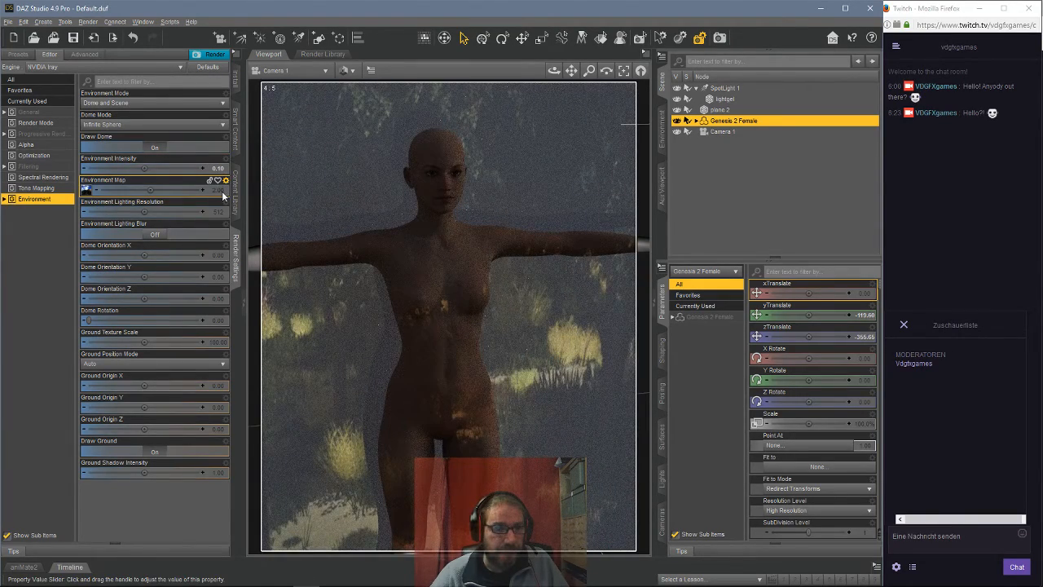
click(218, 190)
text(1)
key(Return)
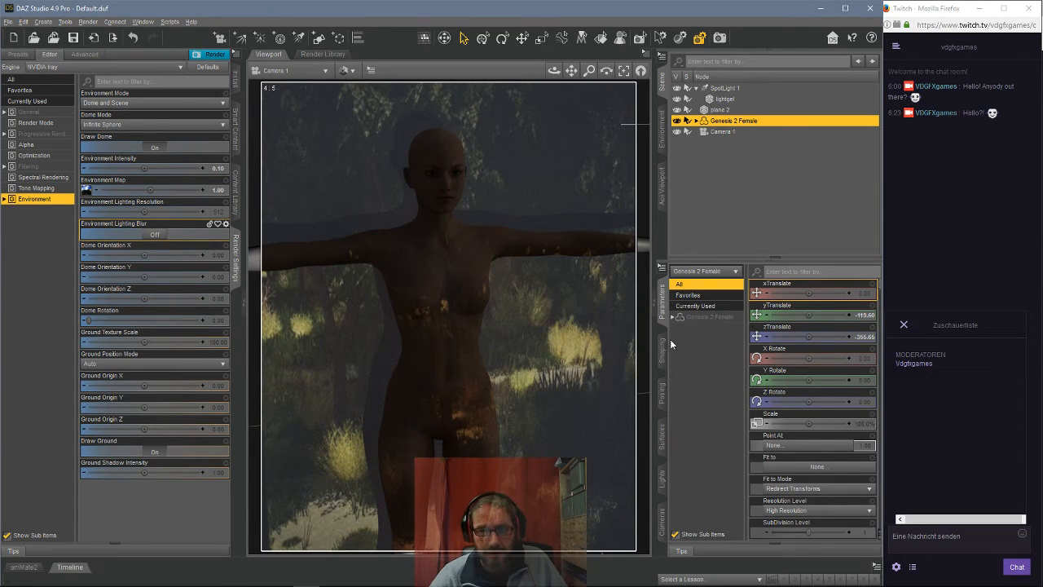
Step: Replace the lightgel surface's Glossy Color map with the blinds image
click(662, 436)
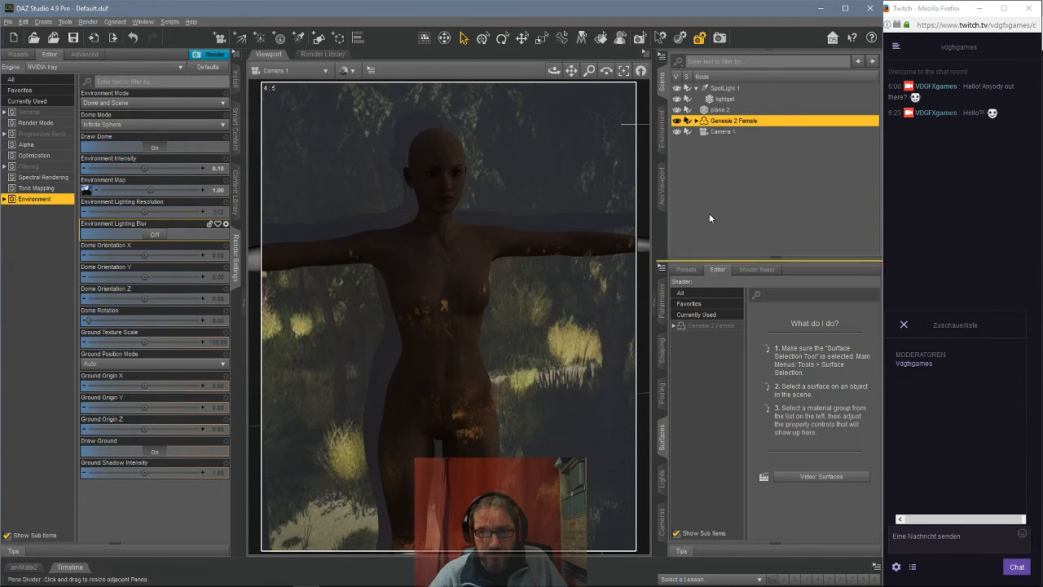
click(724, 99)
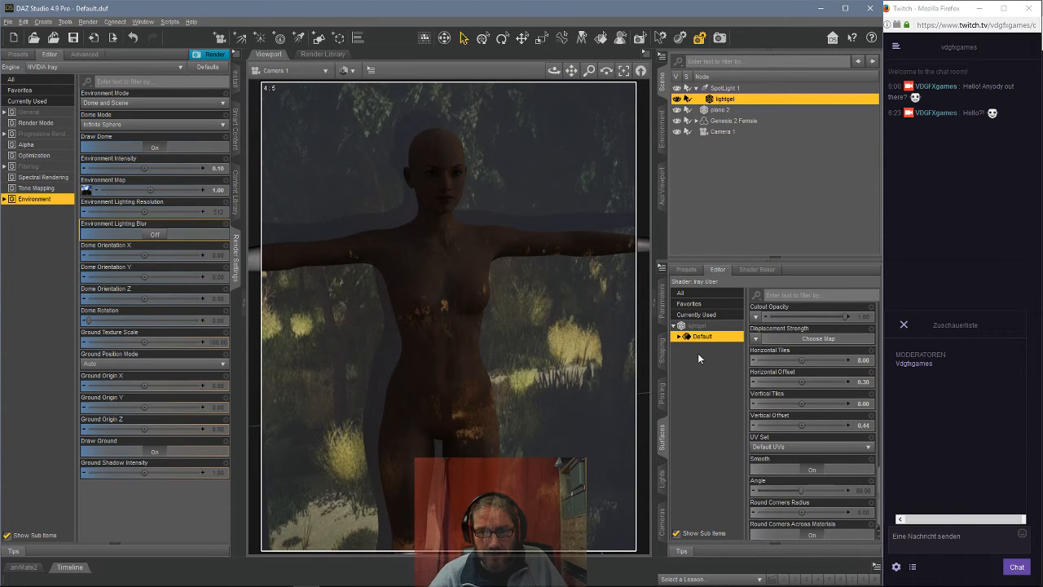
click(696, 325)
scroll(784, 363, up, 5)
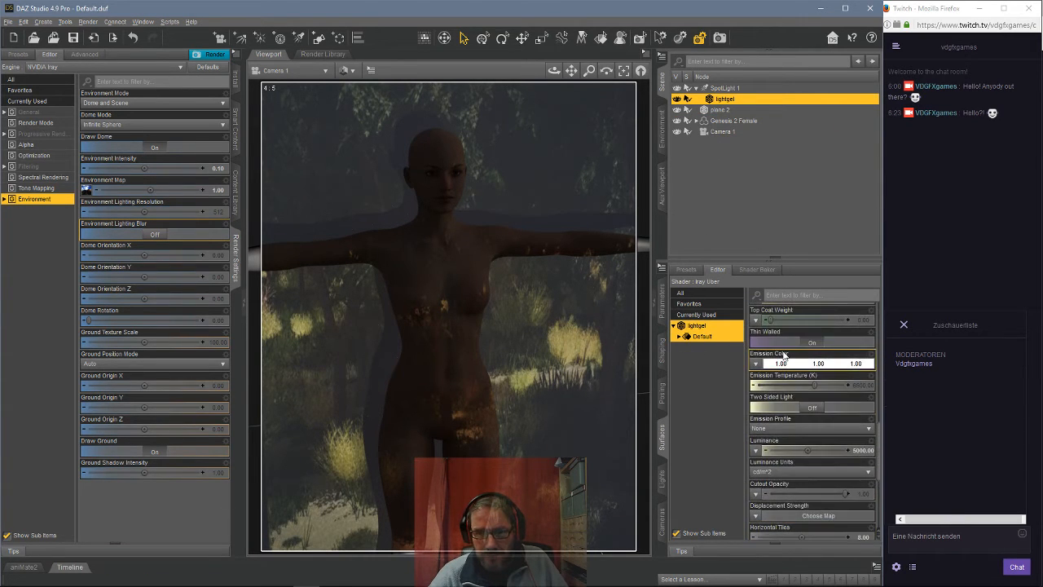
scroll(779, 349, up, 5)
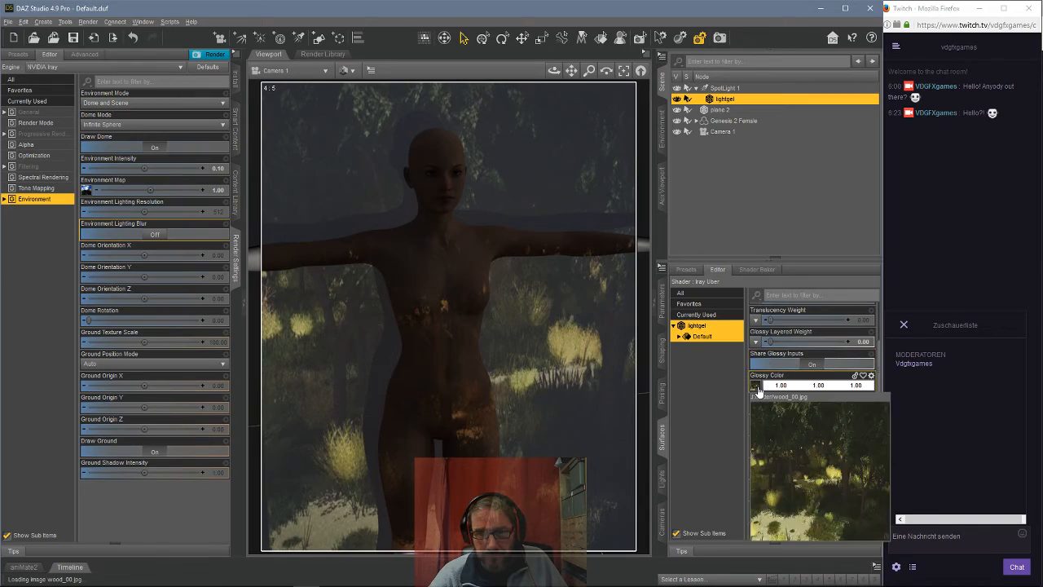
click(758, 390)
click(774, 335)
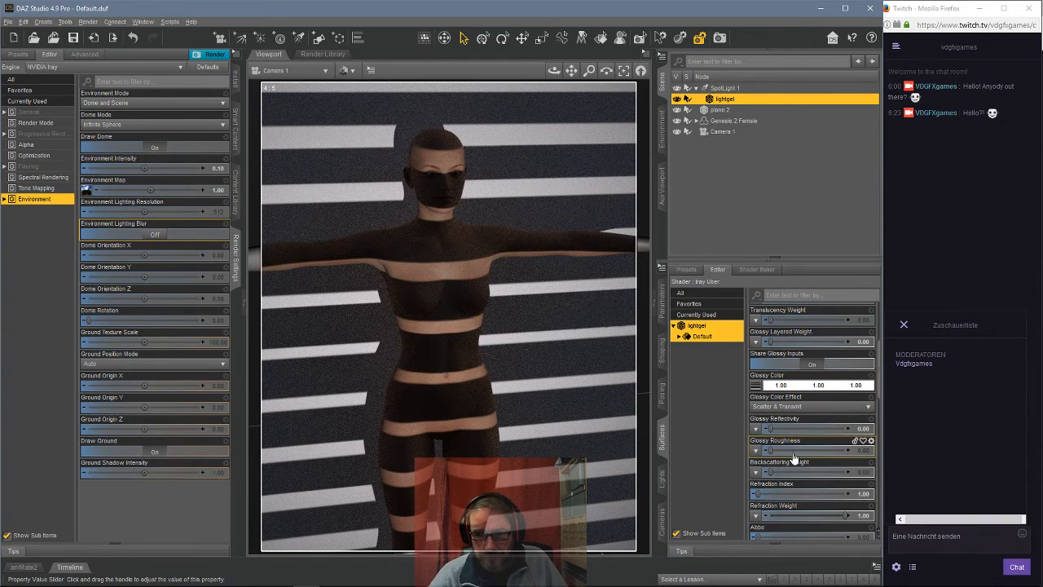
Step: Set the lightgel surface's Horizontal Tiles to 1 and its Horizontal Offset to 0
scroll(795, 459, down, 10)
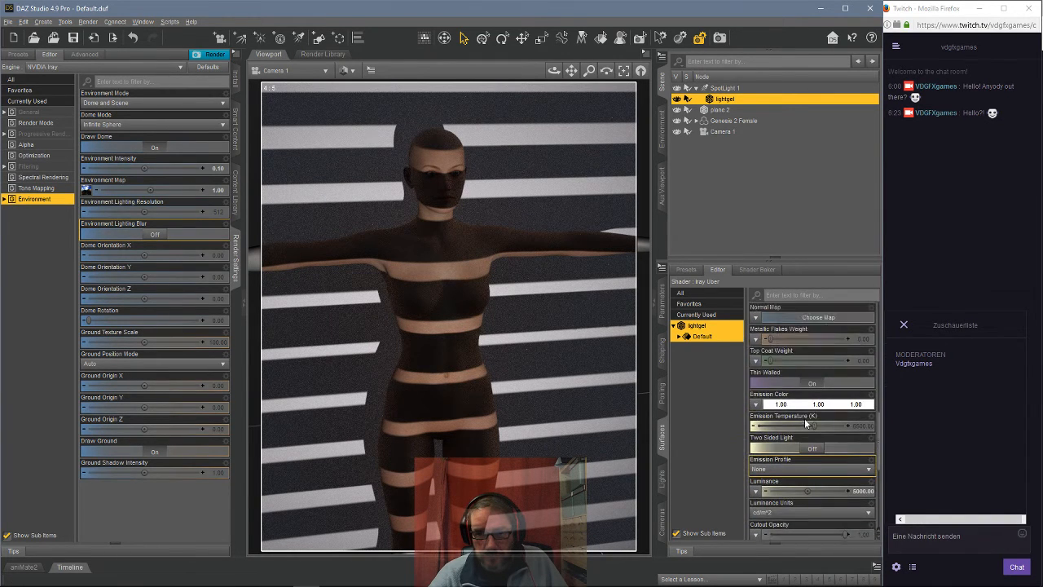
scroll(806, 424, down, 10)
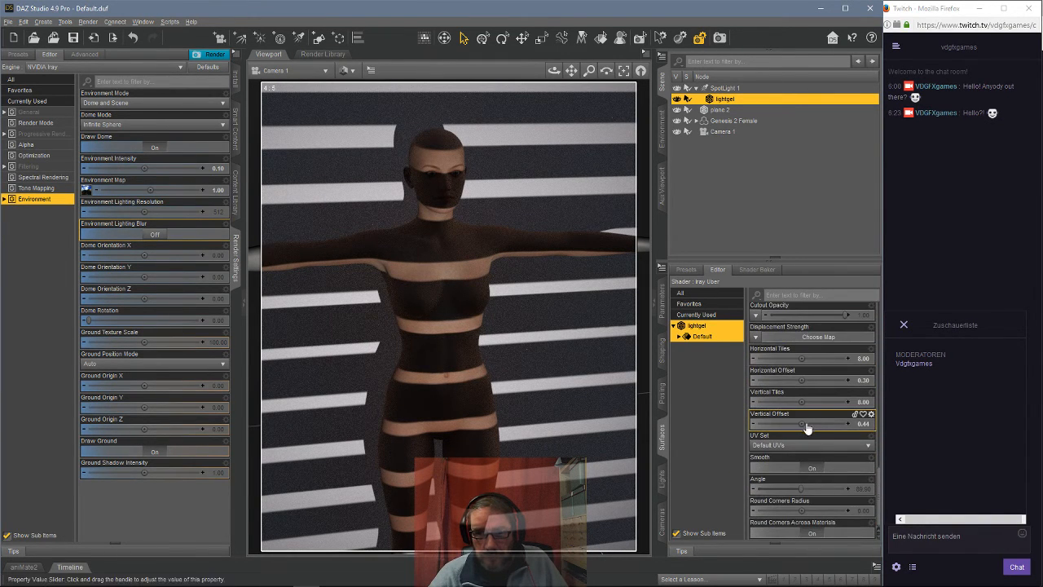
click(865, 359)
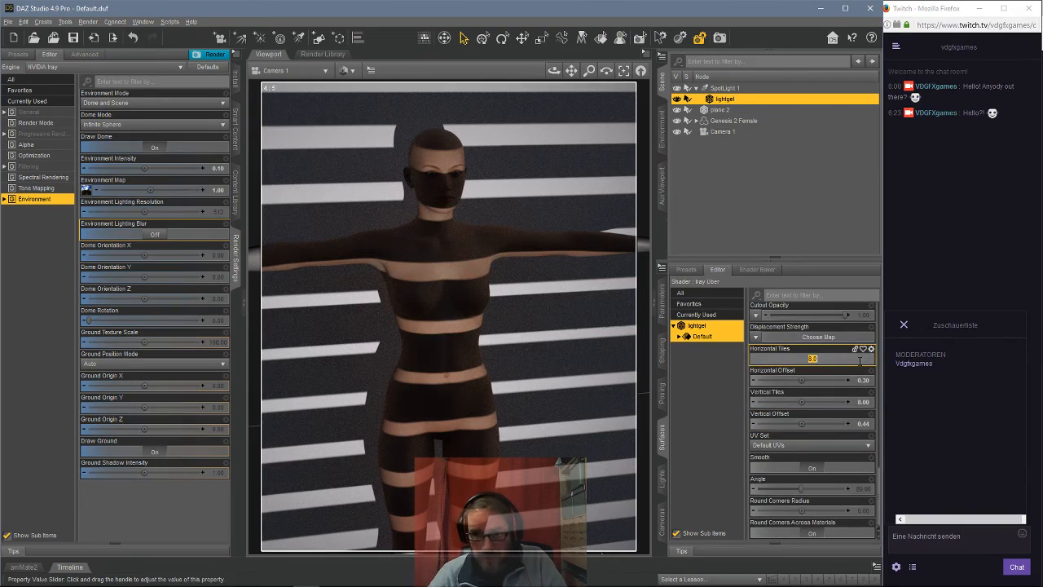
text(1)
key(Return)
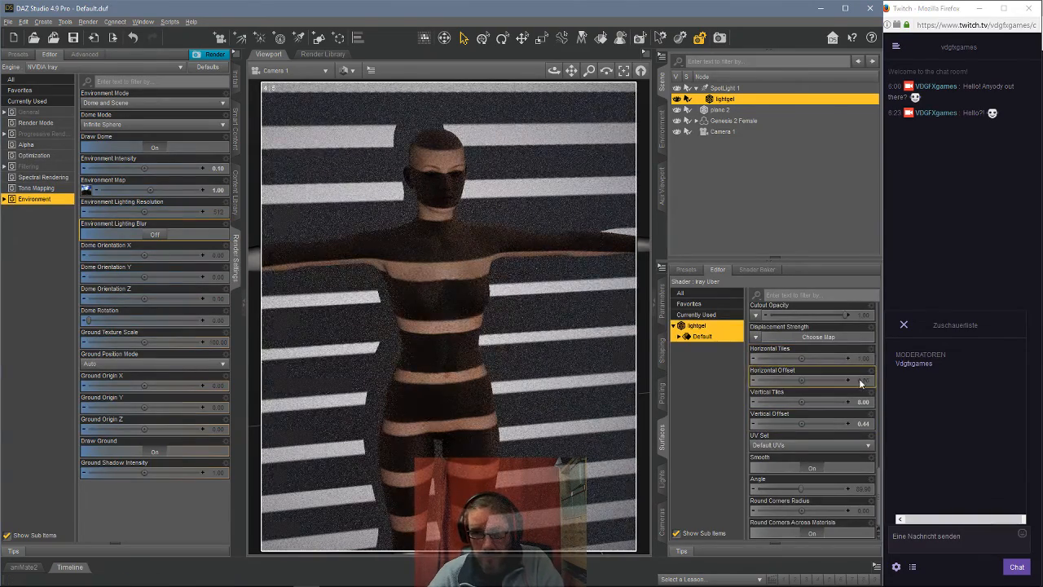
Step: Try a Vertical Tiles value of 6 on the lightgel surface with the blinds image
click(865, 403)
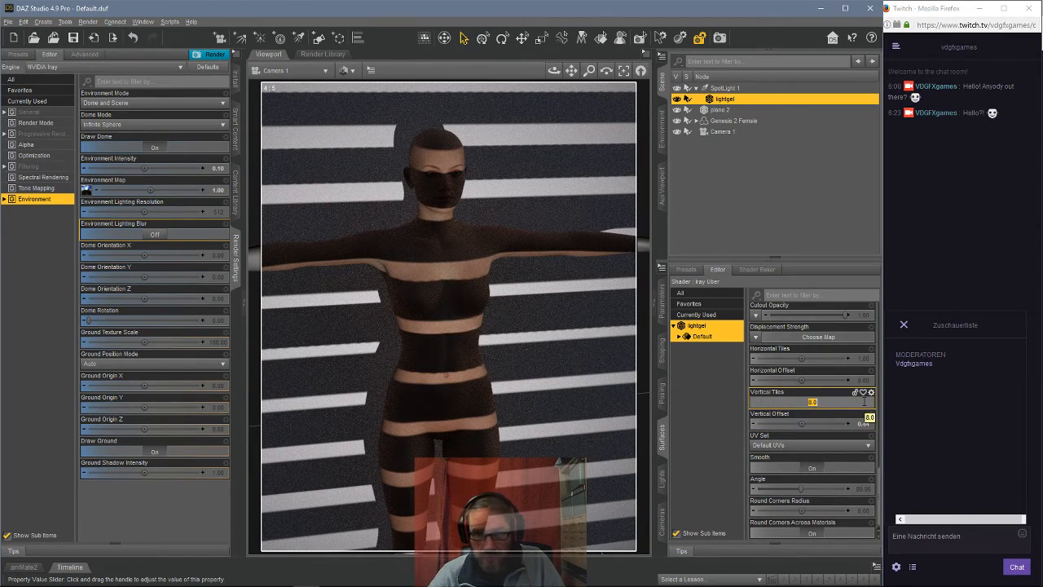
text(6)
key(Return)
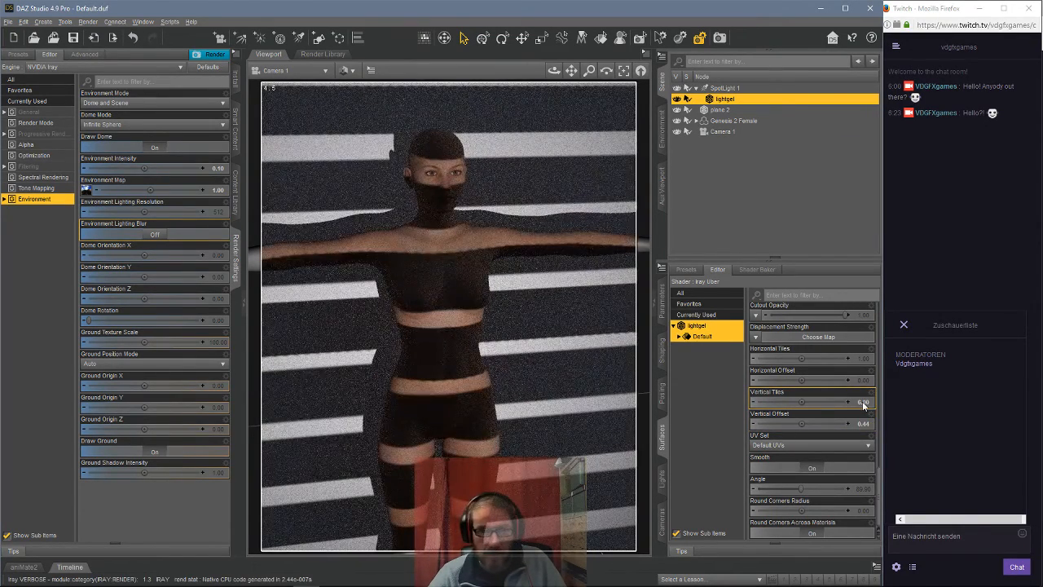
Step: Set the lightgel surface's Vertical Tiles to 10 and shift the blinds pattern with a Vertical Offset of 0.37
click(864, 404)
text(1)
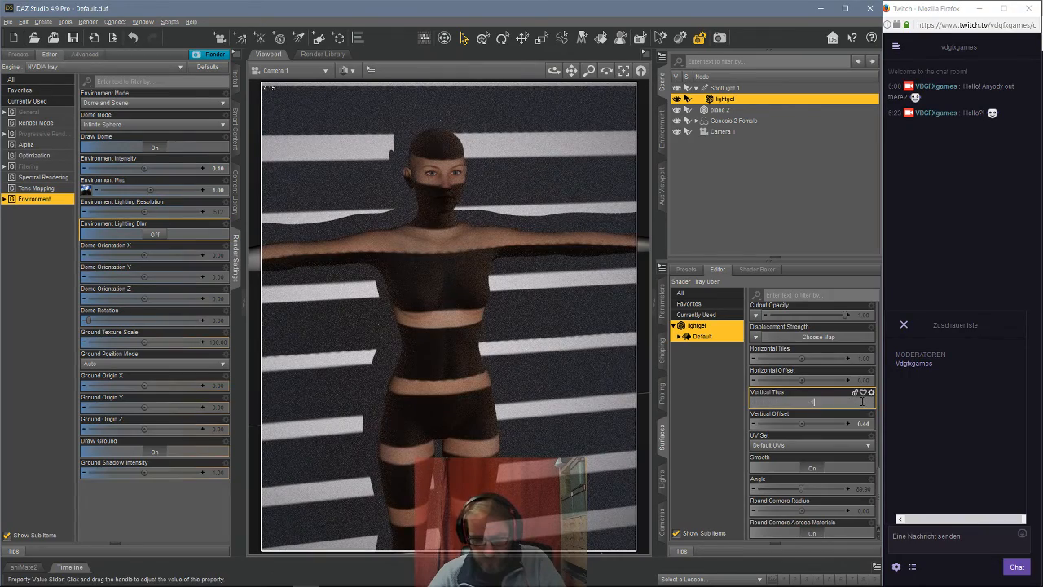
text(0)
key(Return)
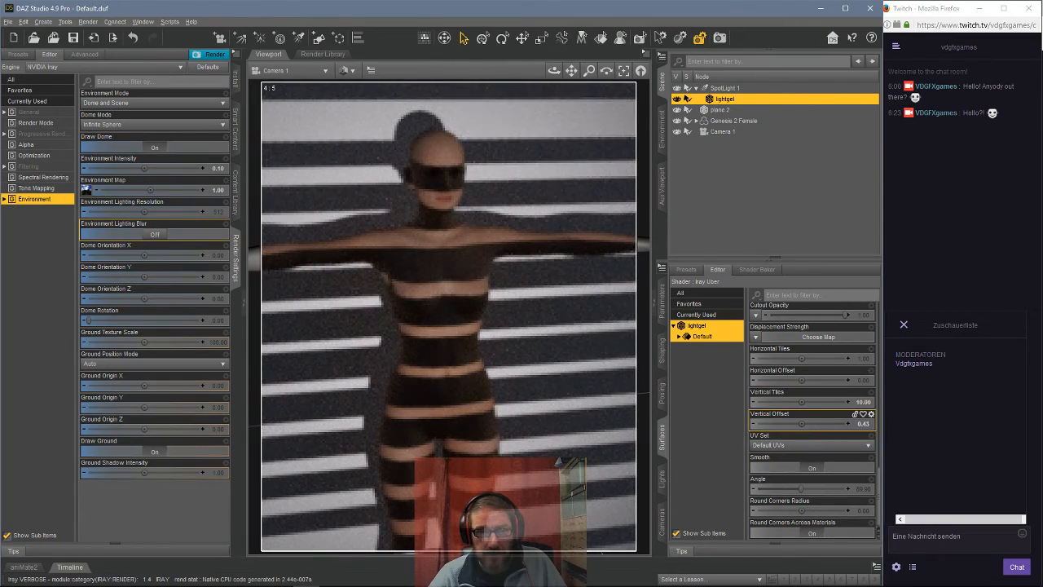
drag(801, 423, 797, 423)
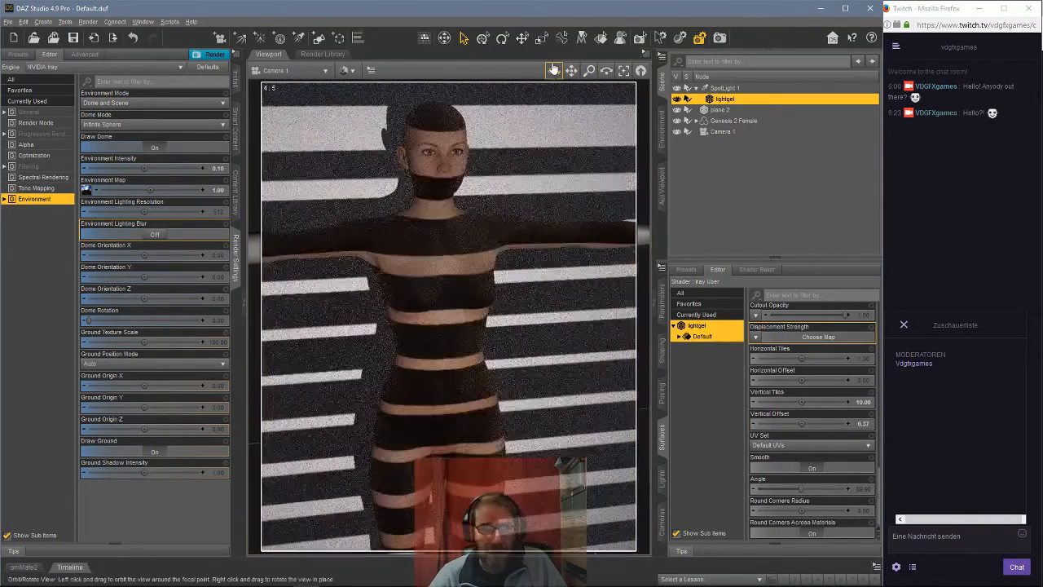
Step: Dress the Genesis 2 Female figure in the Jeans and Hoodie from Luthbel's Urban Survivors clothing folder
click(730, 123)
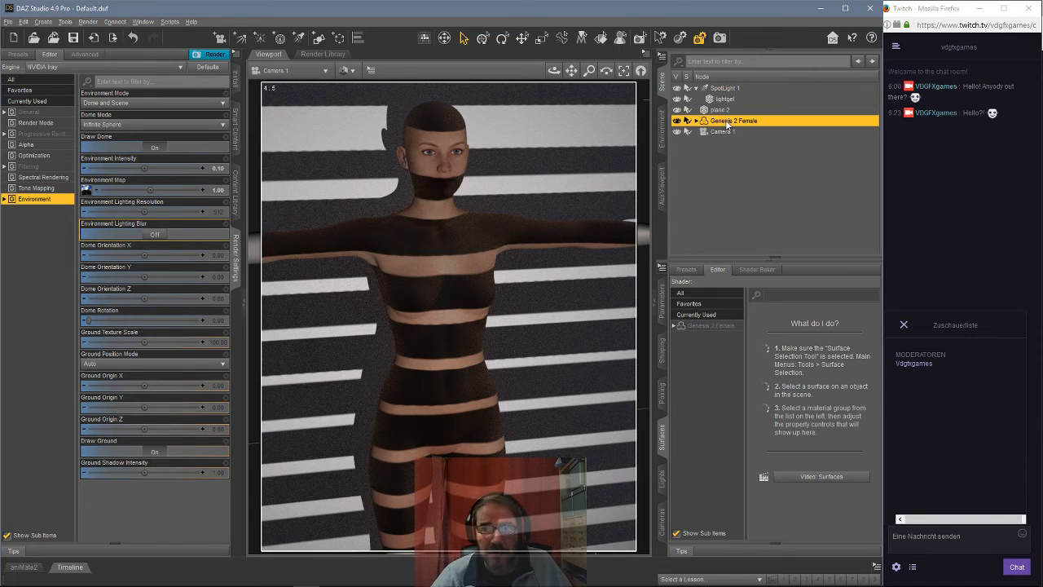
click(242, 186)
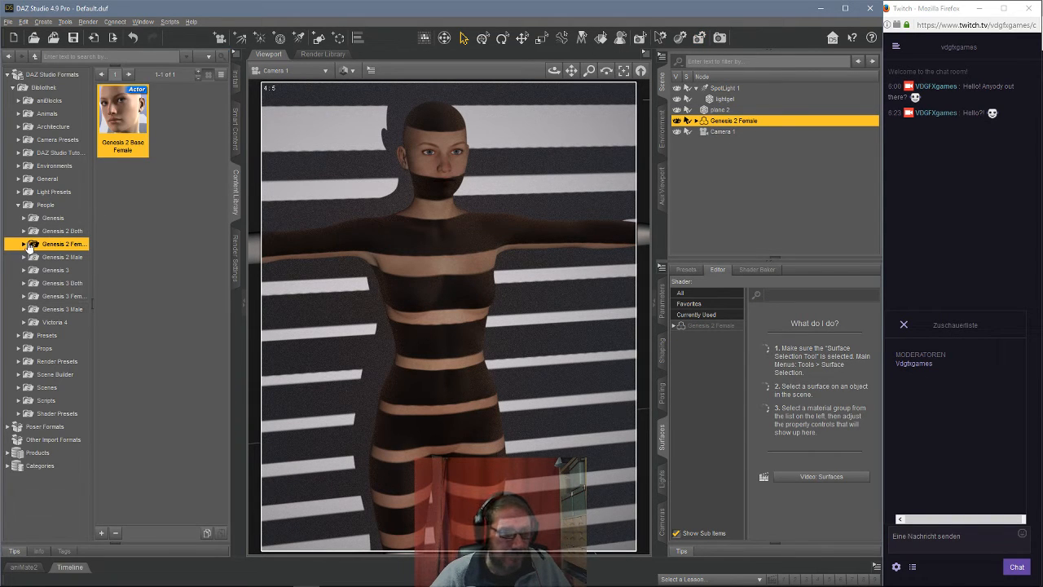
click(27, 244)
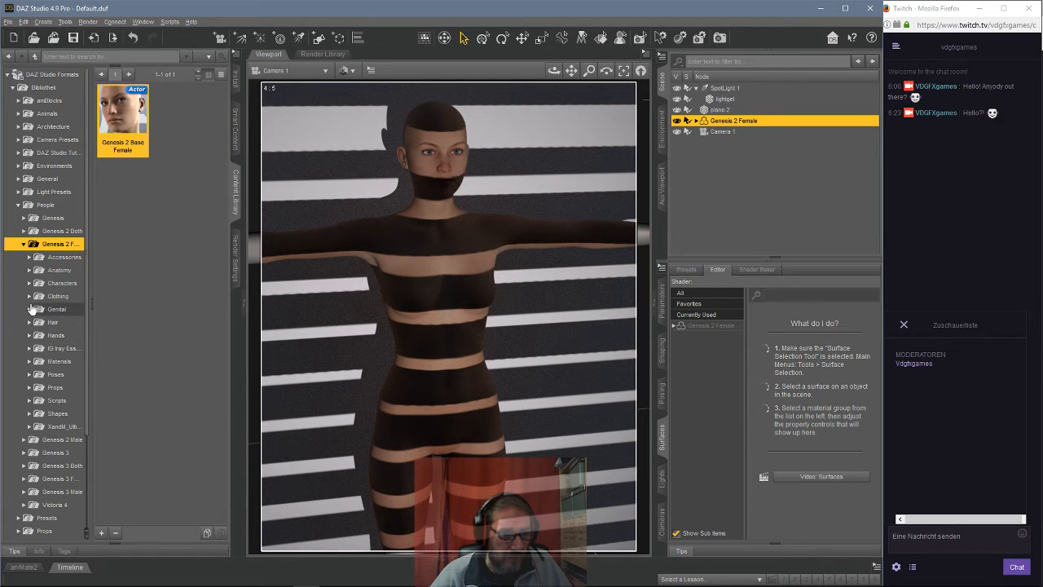
click(32, 296)
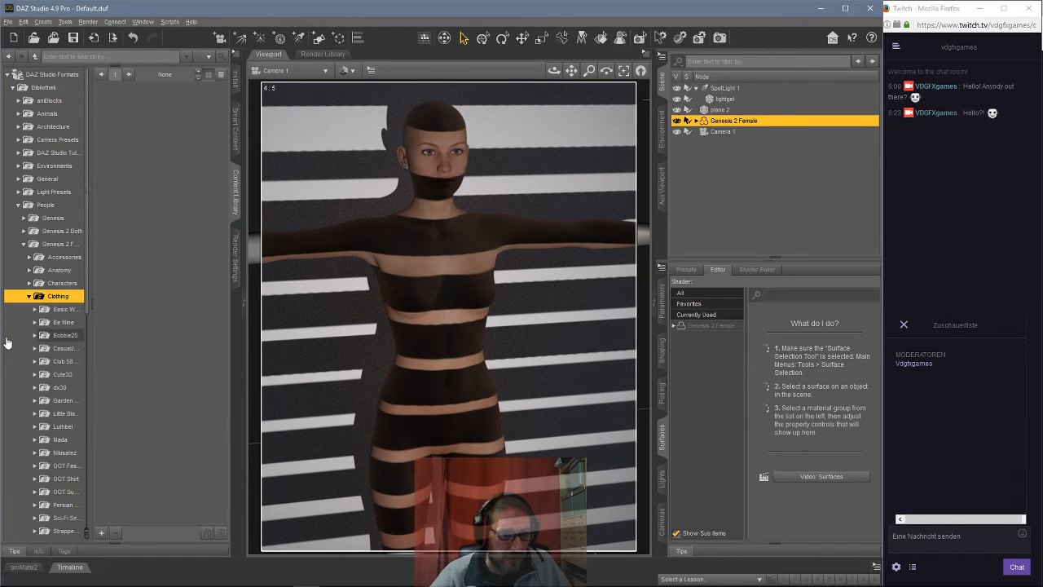
click(53, 428)
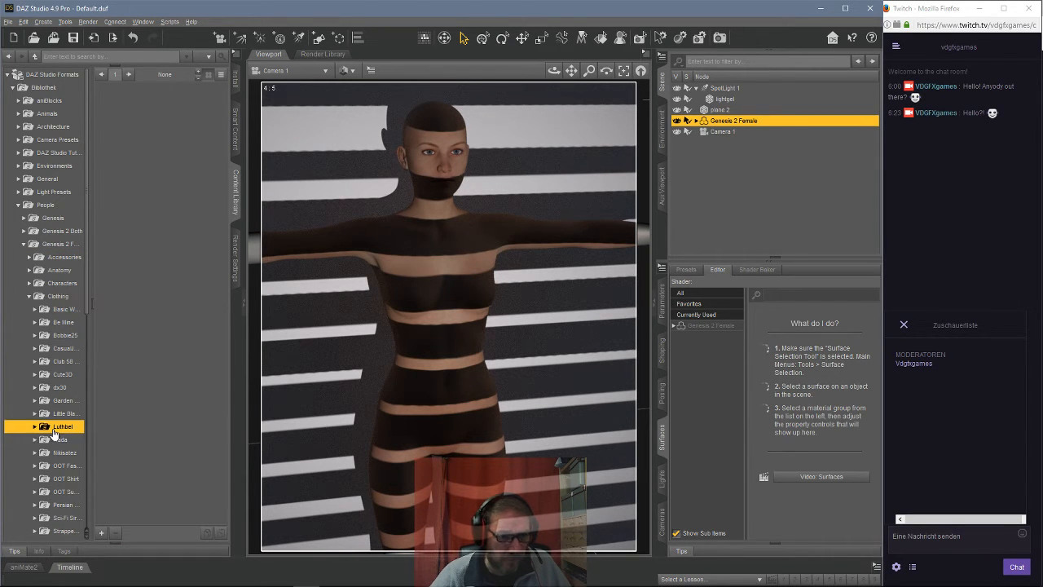
double_click(55, 432)
click(49, 443)
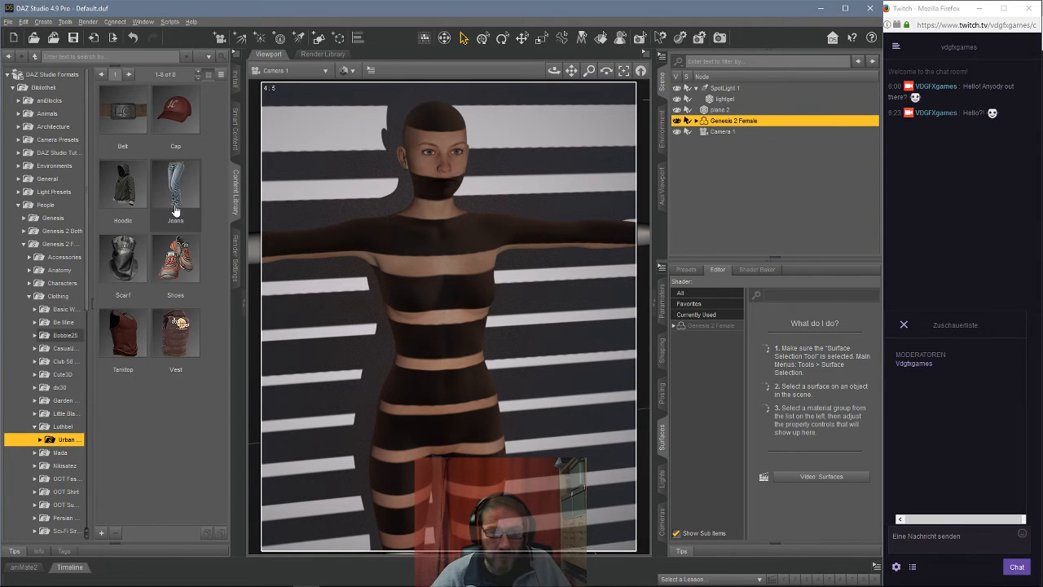
double_click(174, 198)
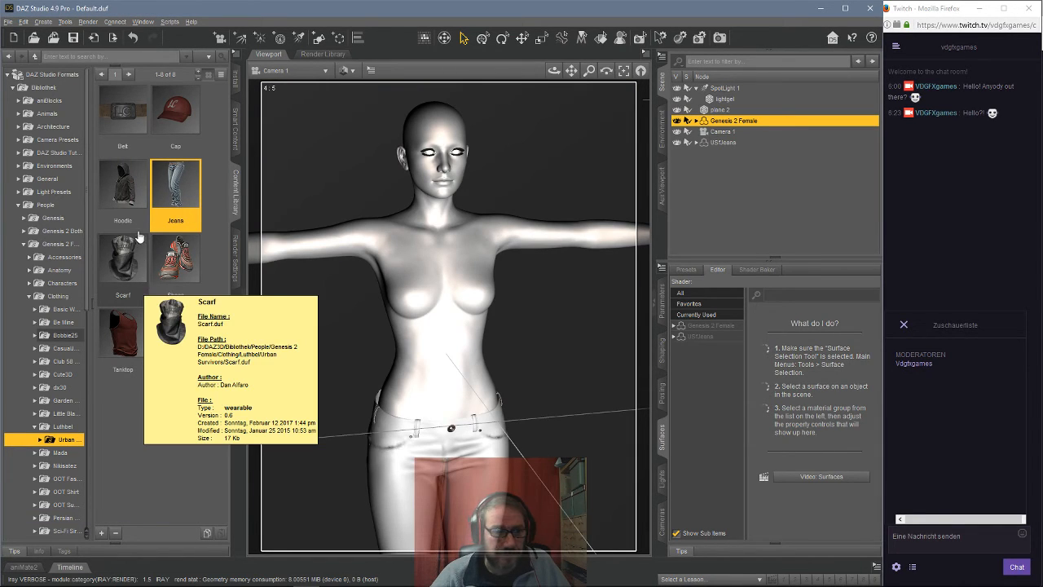
double_click(123, 196)
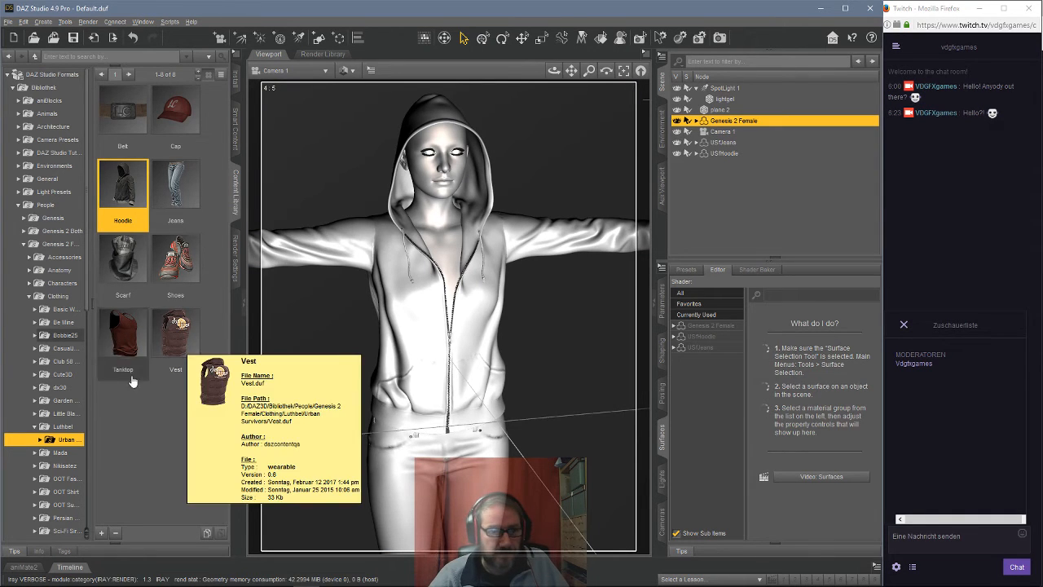
Step: Apply pose 12 from the Genesis 2 Female Poses folder to the clothed figure
click(30, 296)
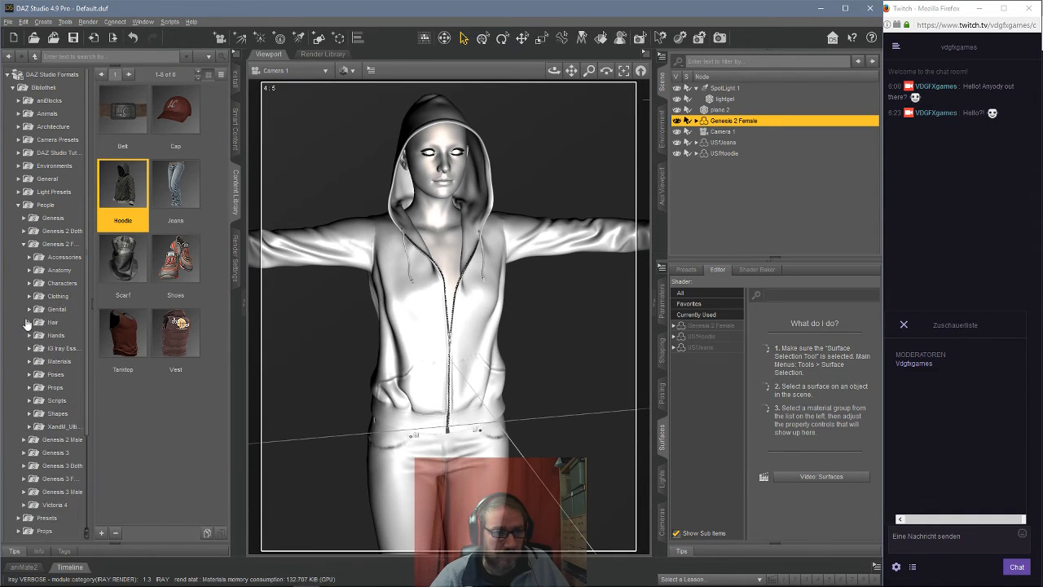
click(34, 375)
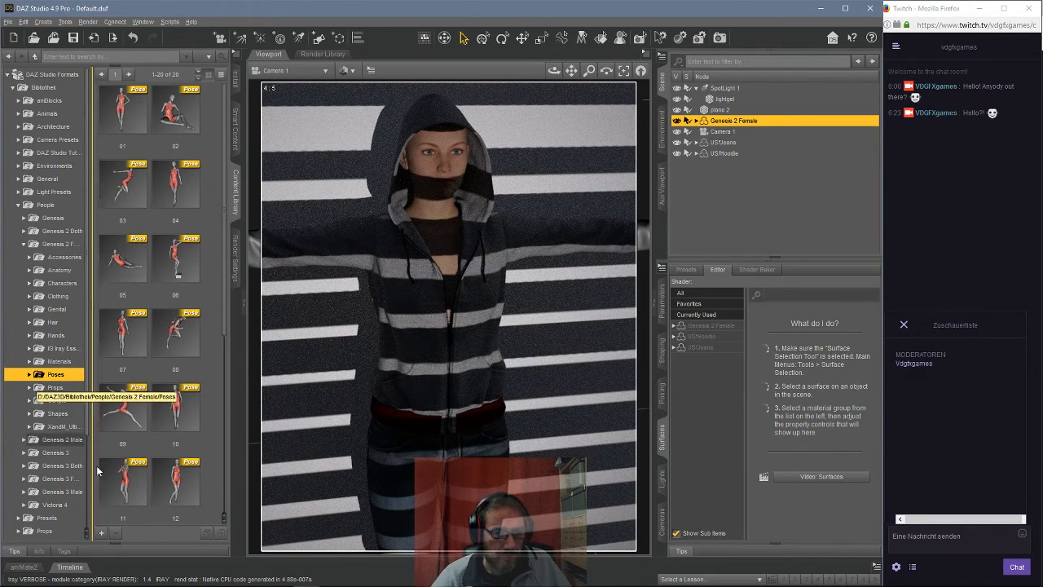
double_click(166, 489)
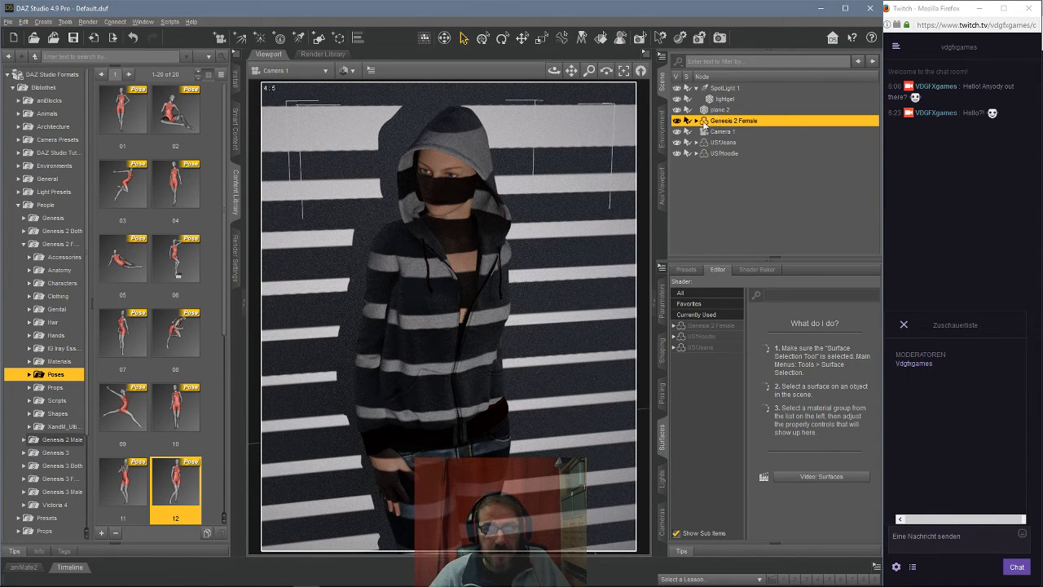
Step: Point the figure's right and left eyes at Camera 1 and set the head's Bend to about 4.05
click(452, 157)
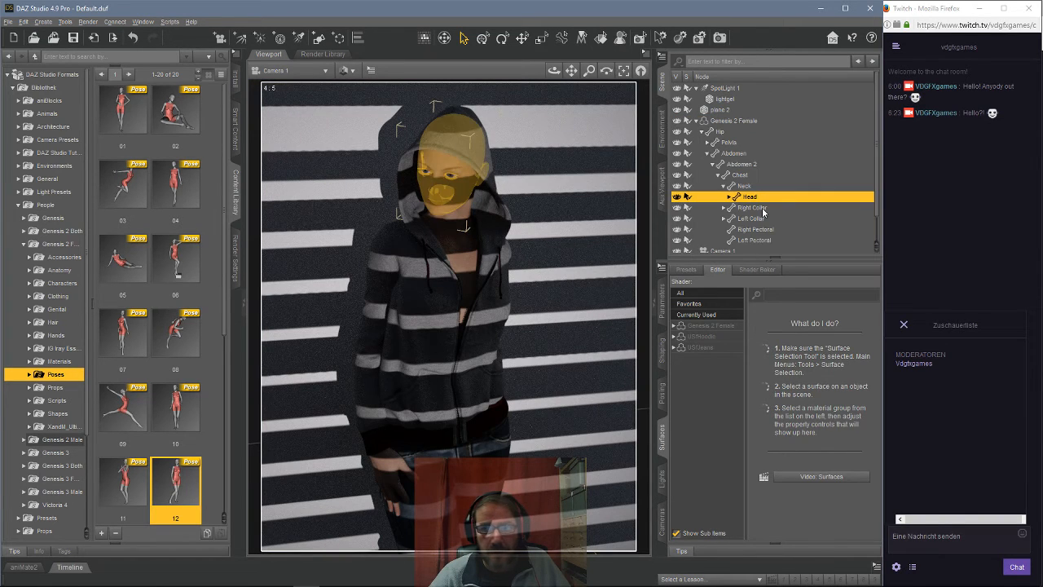
click(761, 208)
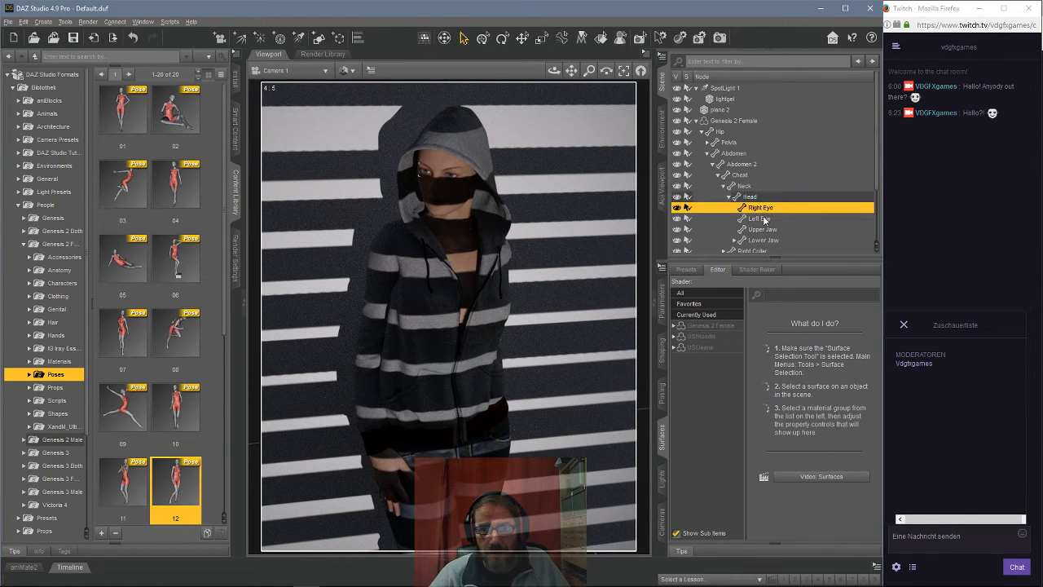
ctrl+click(764, 219)
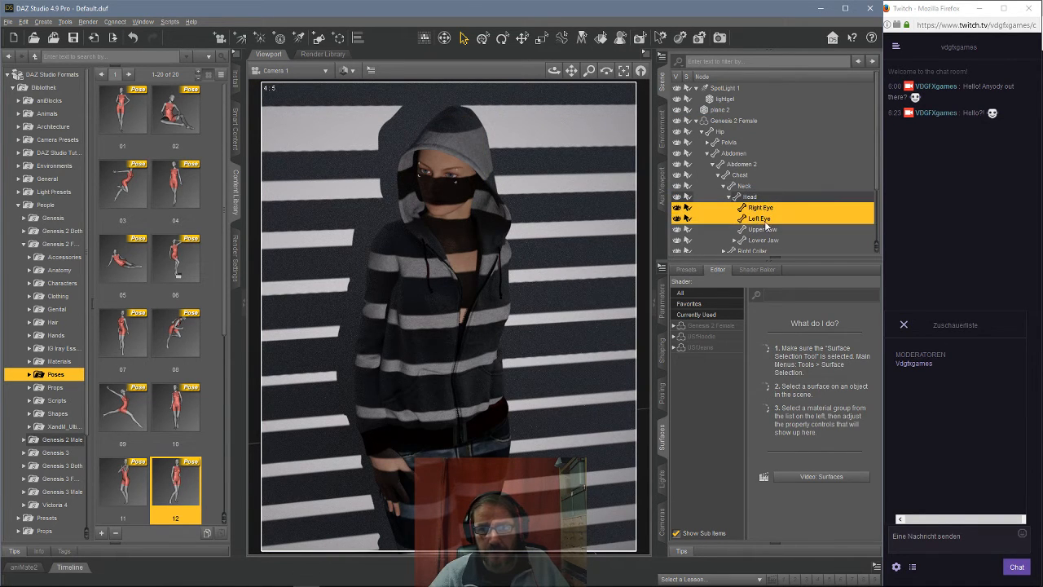
click(662, 301)
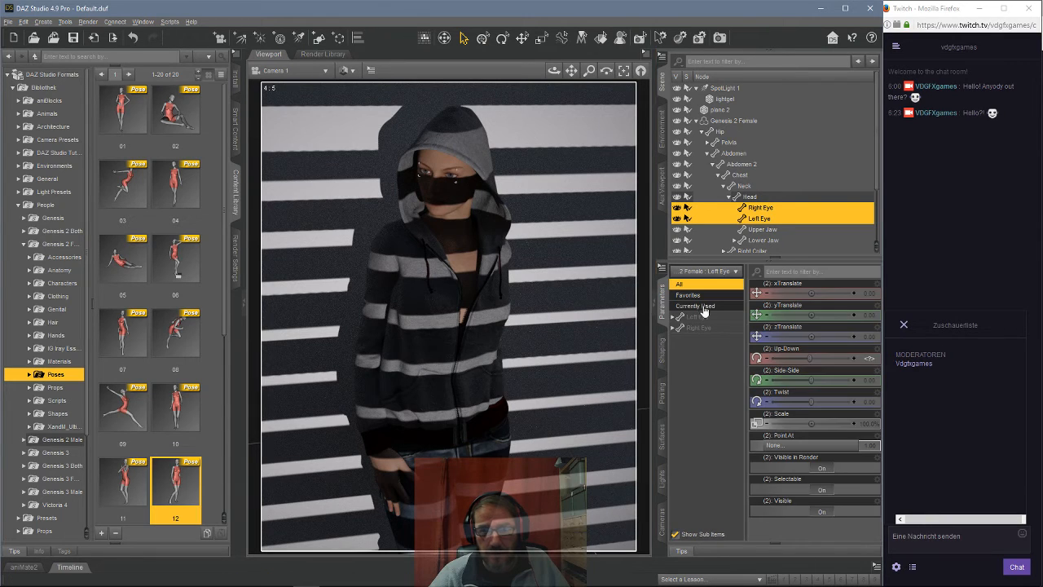
click(785, 448)
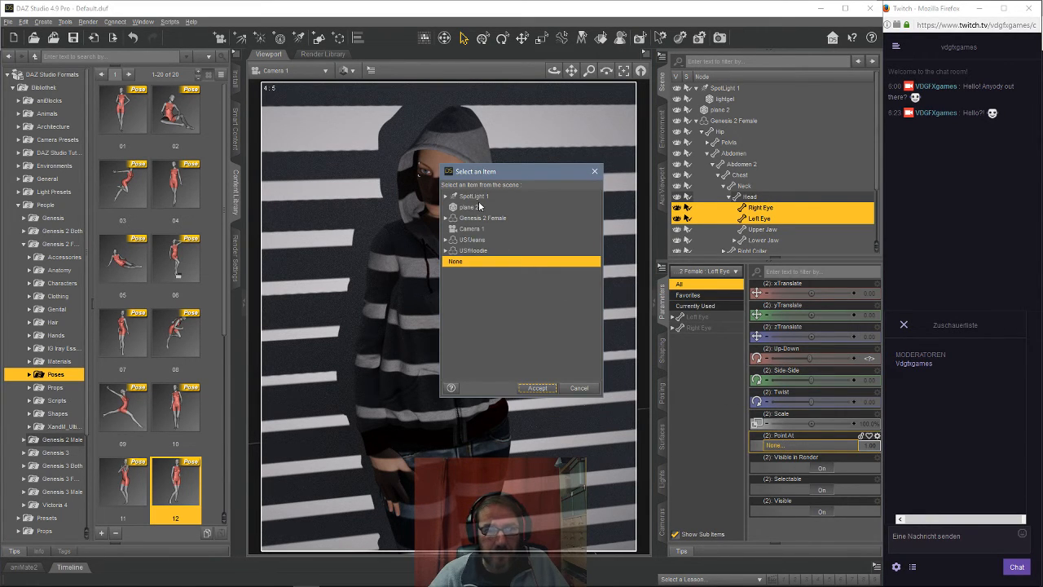
click(477, 231)
click(538, 388)
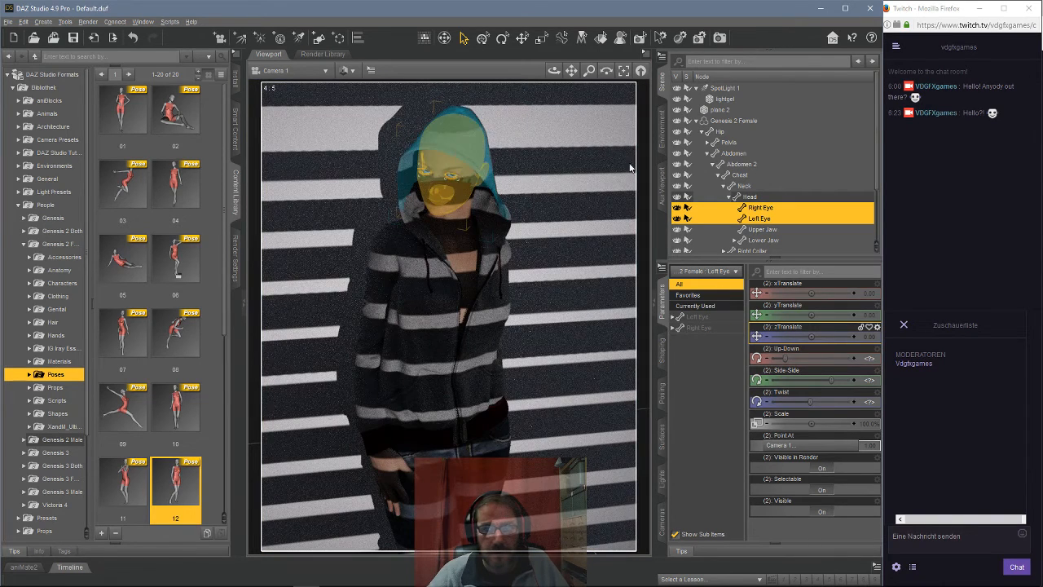
click(441, 151)
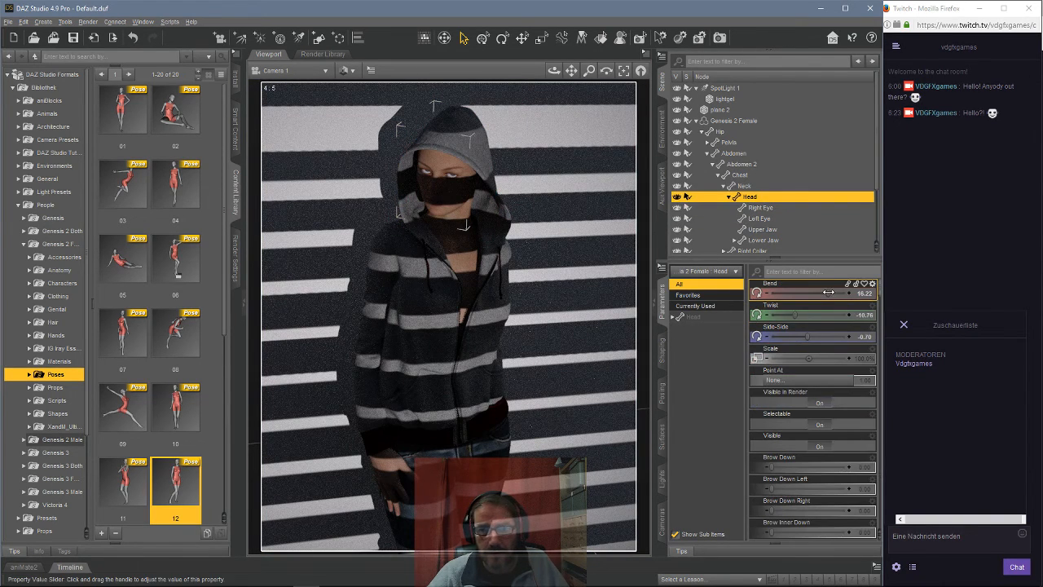
drag(821, 291, 810, 293)
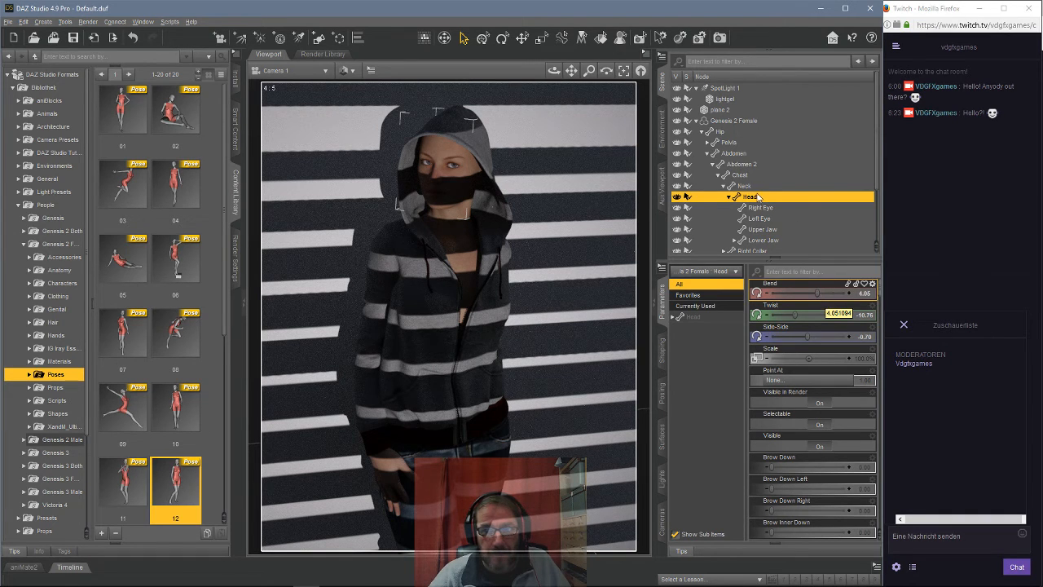
Step: Add the Fashion Hair from the Genesis 2 Female Hair folder to the Genesis 2 Female figure
click(731, 121)
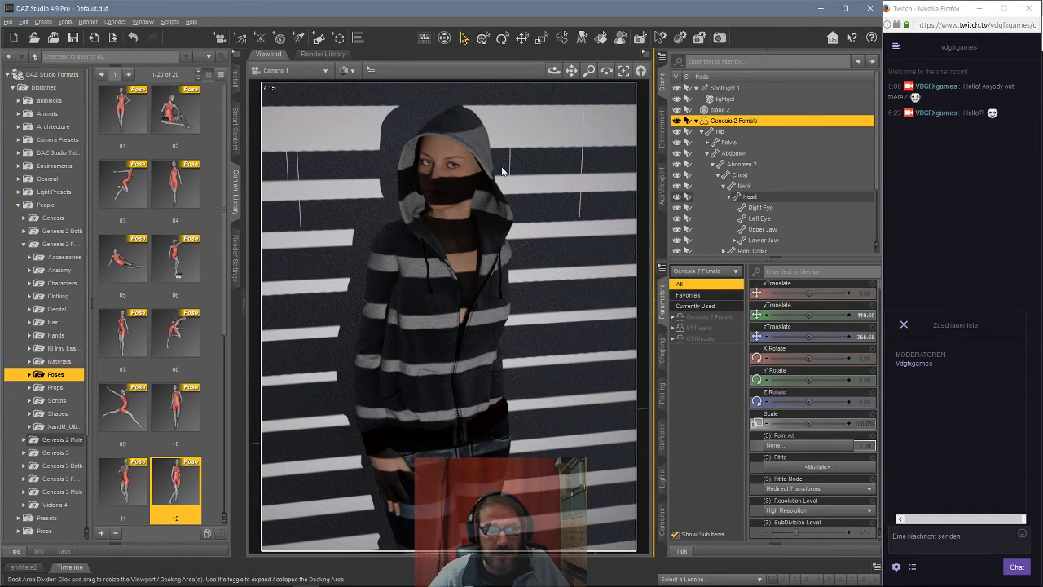
click(37, 323)
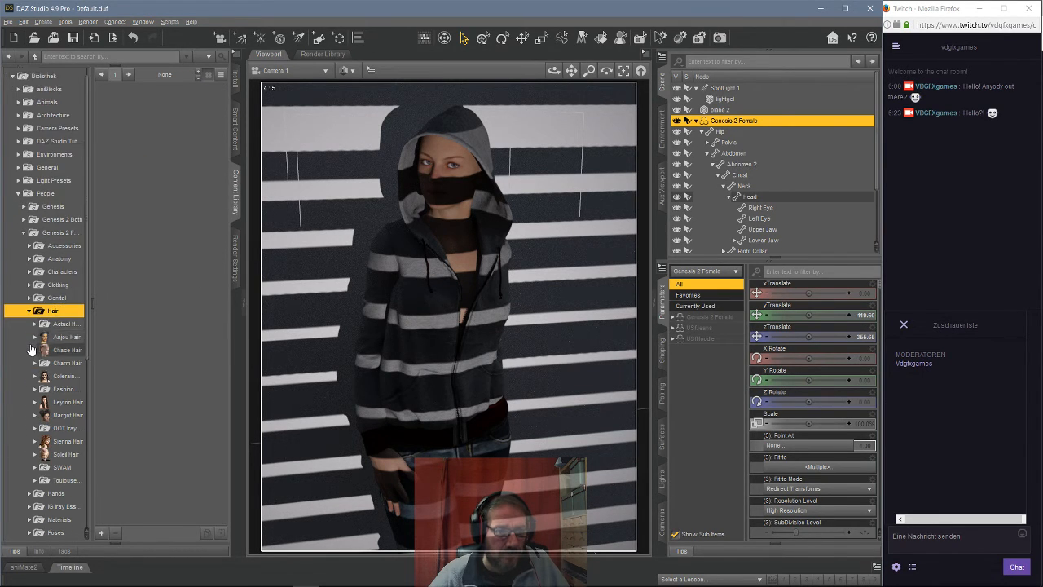
scroll(30, 349, down, 2)
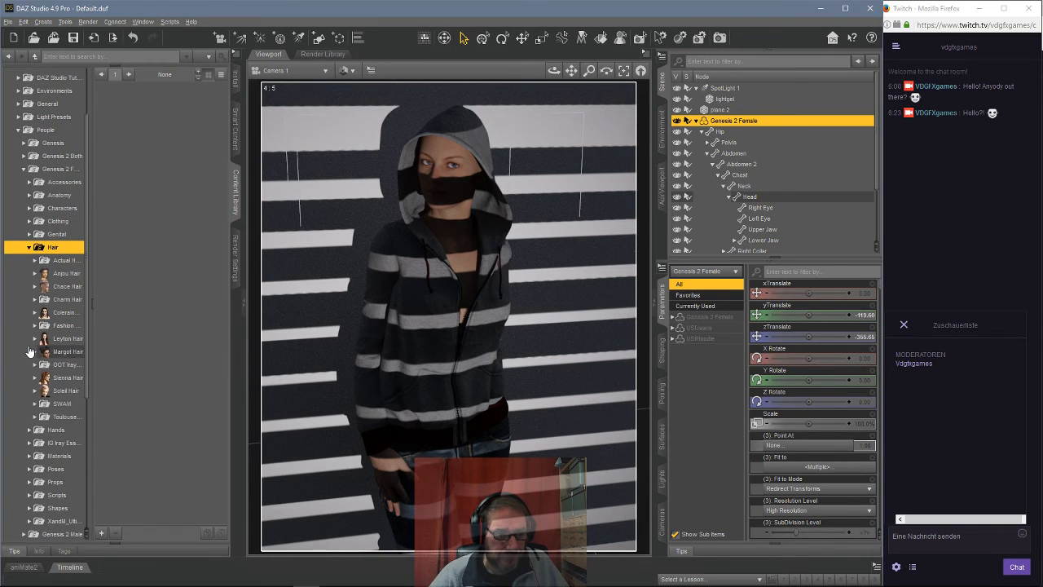
click(61, 325)
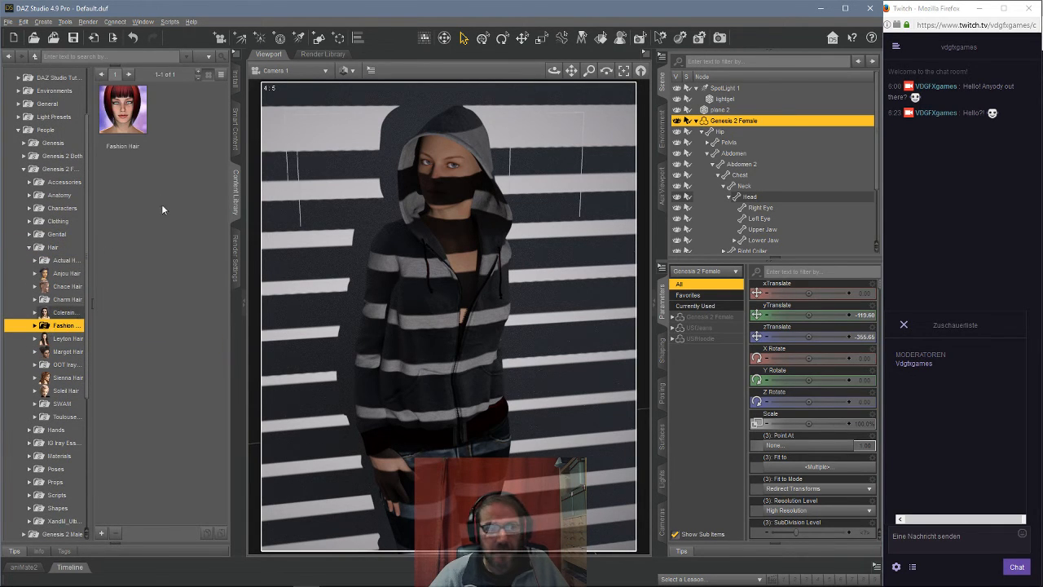
double_click(127, 121)
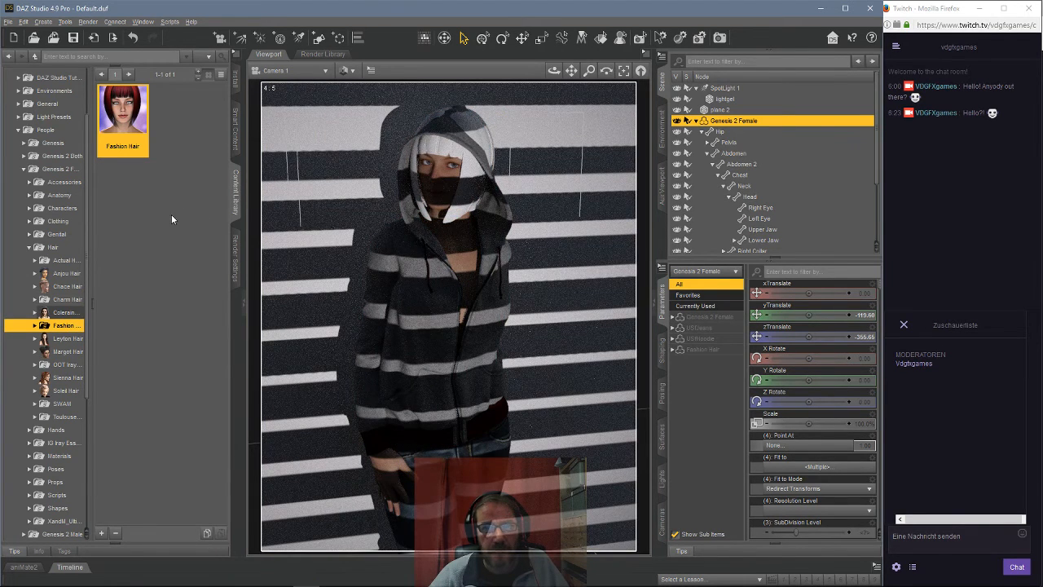
Step: Set the hoodie's Collision Item to the Fashion Hair fitted to the Genesis 2 Female figure
click(703, 132)
click(731, 142)
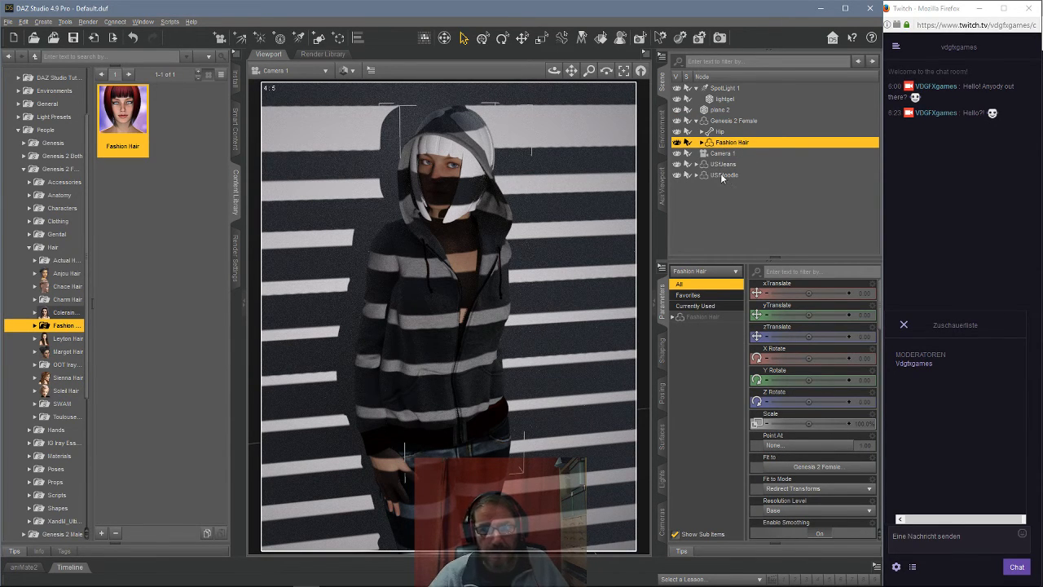
click(720, 174)
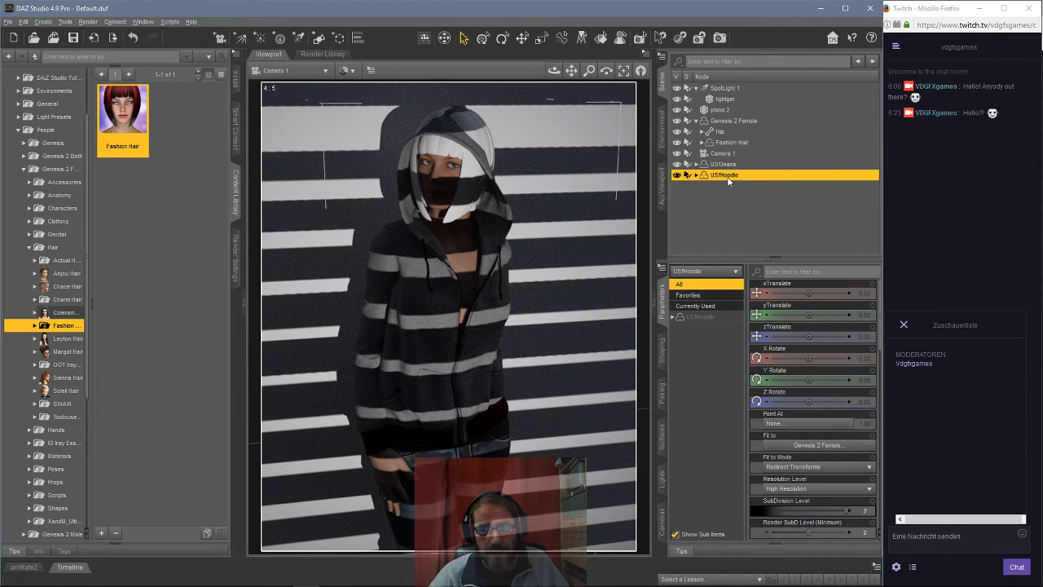
scroll(794, 324, down, 3)
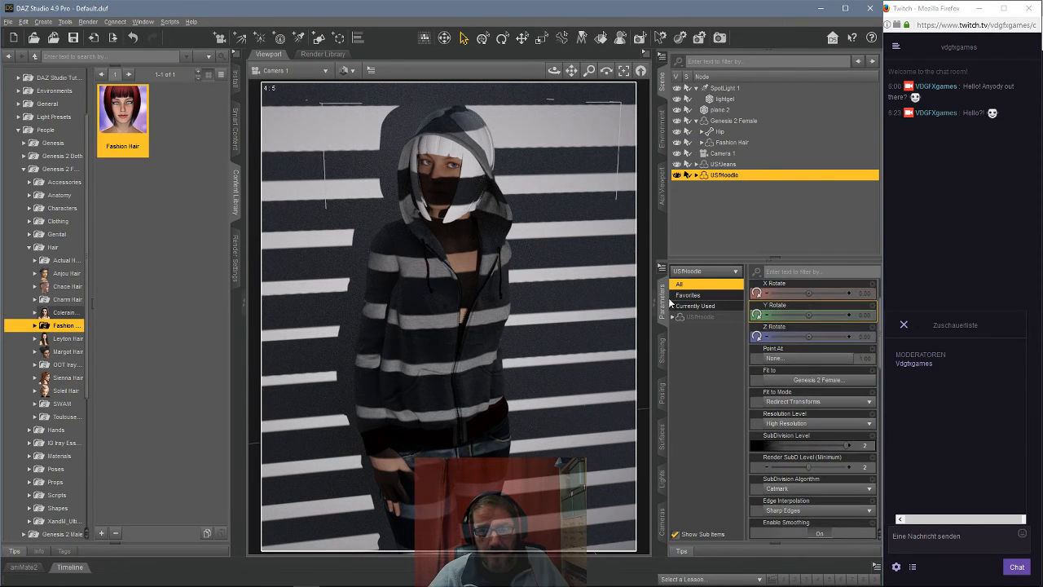
scroll(791, 325, down, 6)
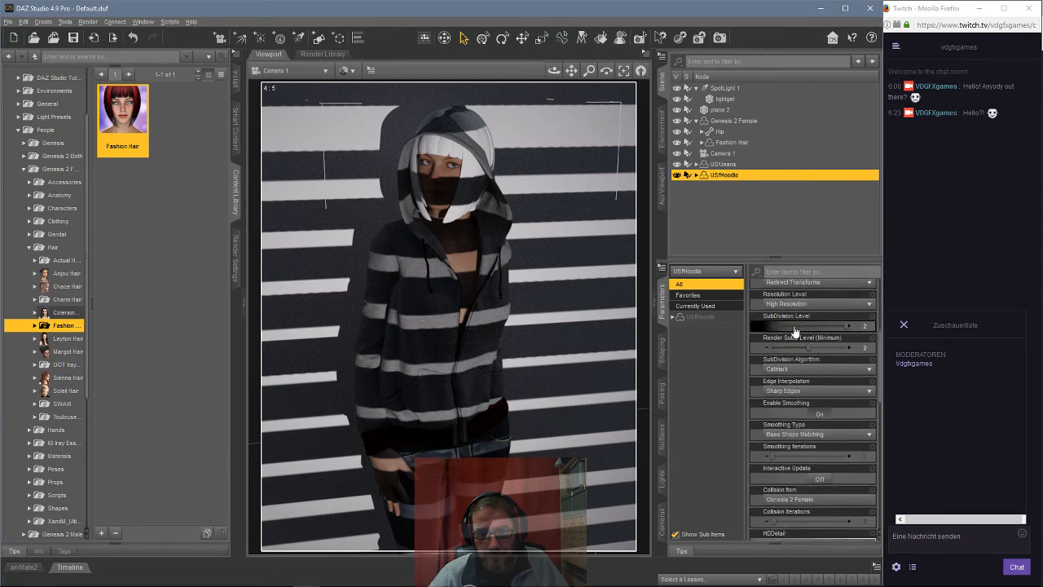
scroll(791, 324, down, 1)
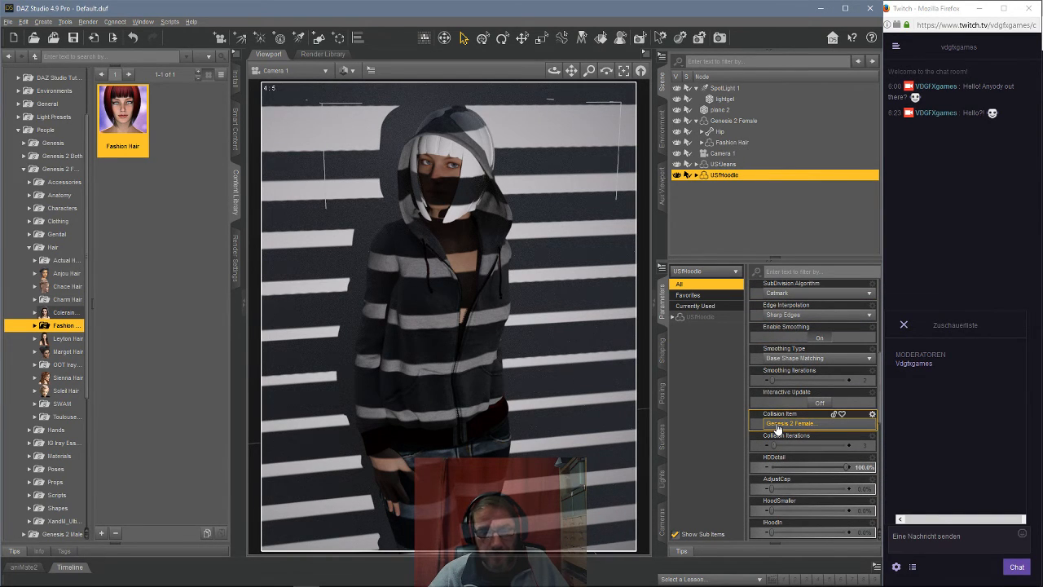
click(777, 425)
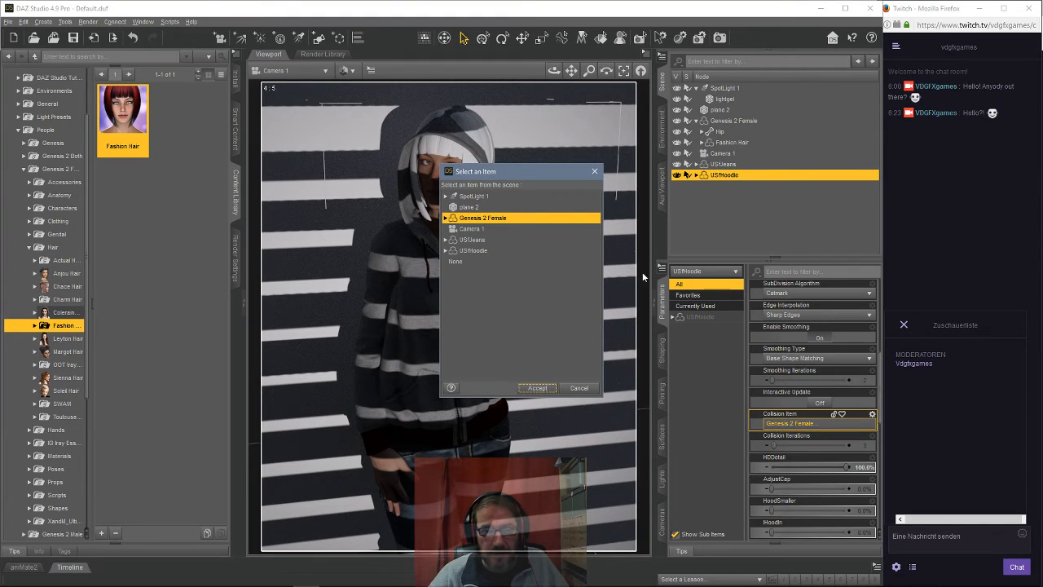
drag(496, 173, 583, 178)
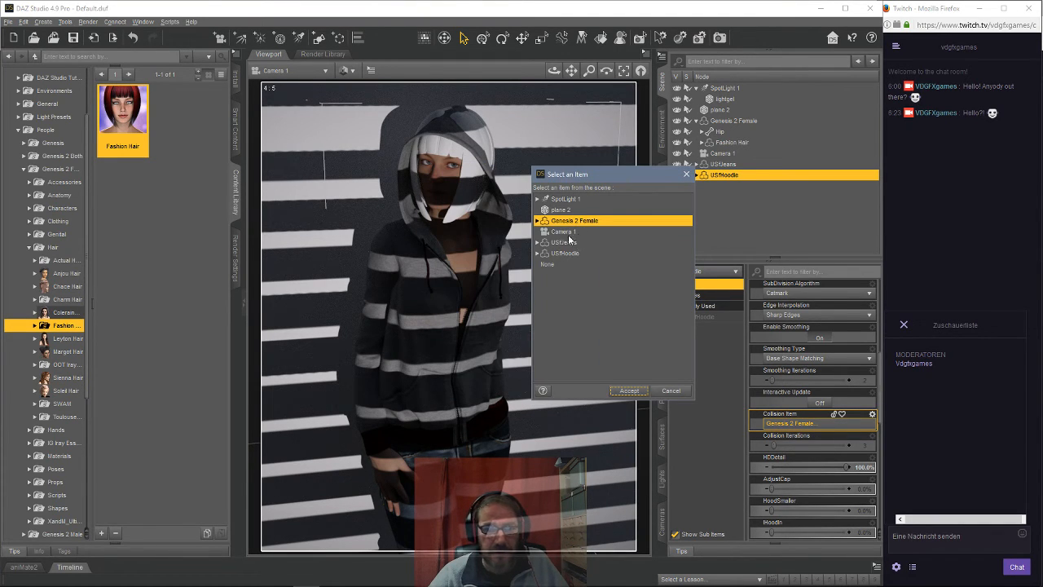
click(538, 221)
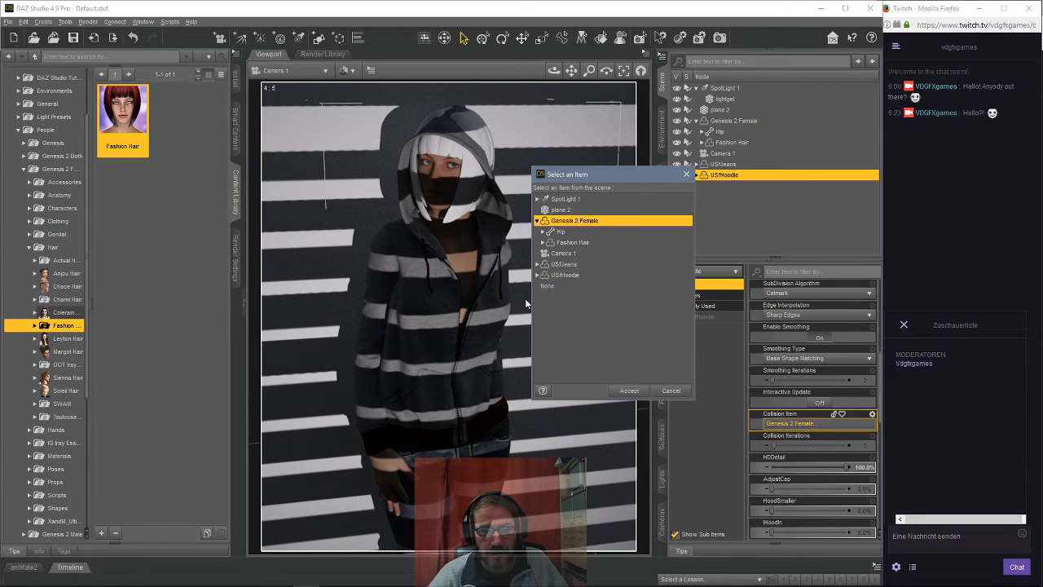
click(573, 243)
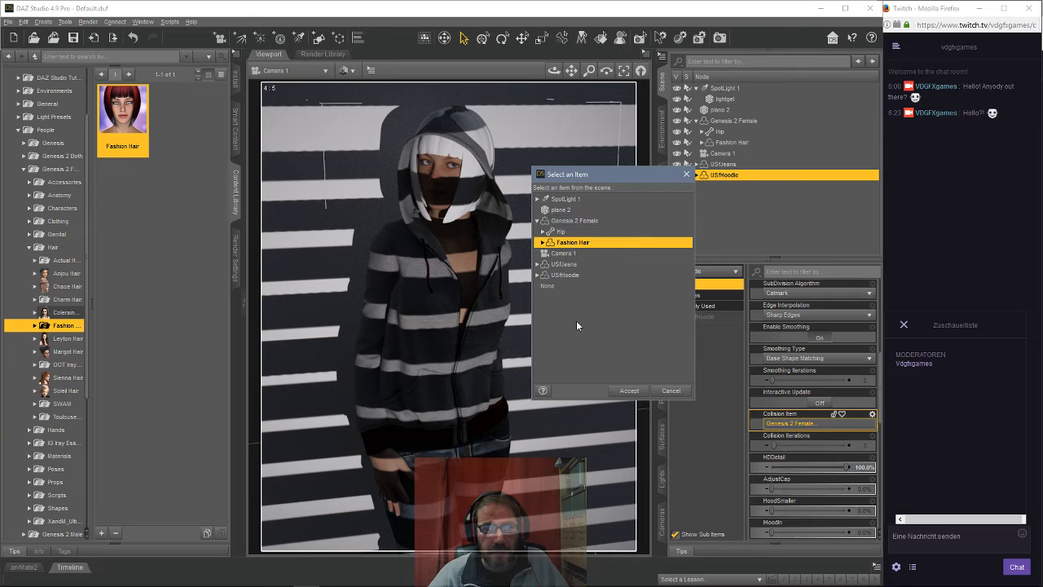
click(627, 391)
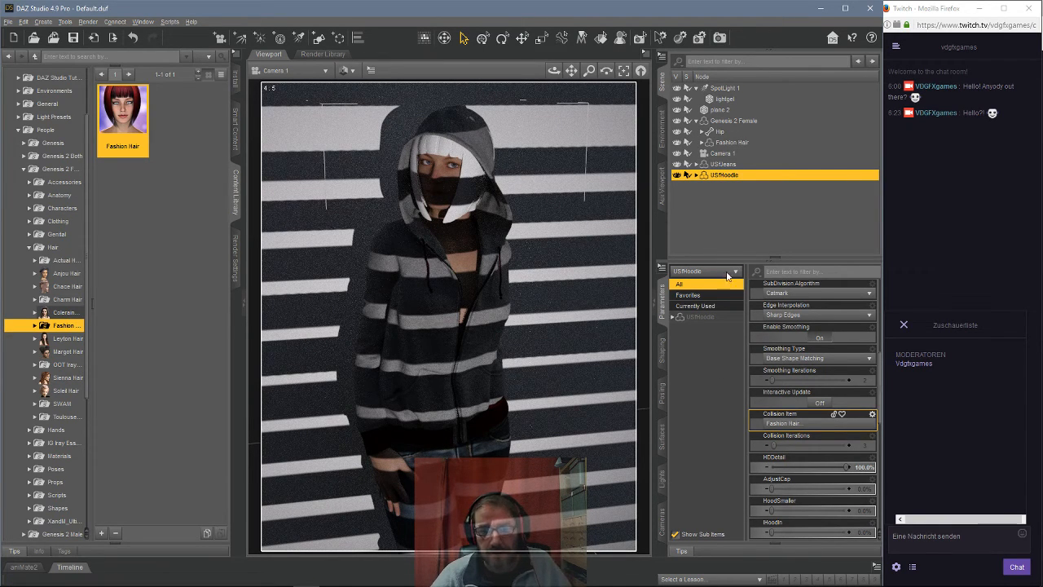
Step: Set the hoodie's Smoothing Iterations to 4 and its AdjustCap to 25%
click(757, 341)
click(757, 348)
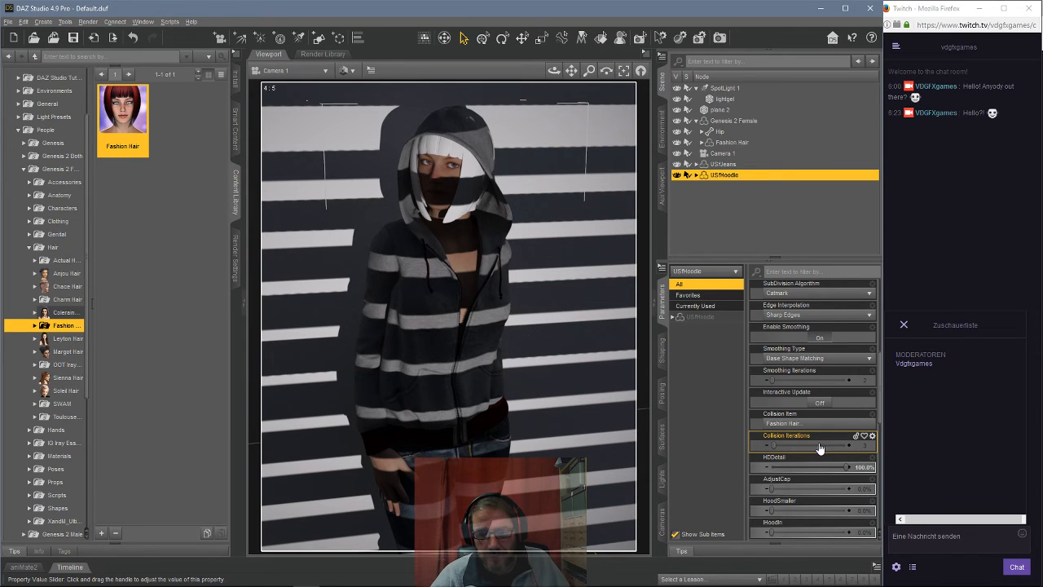
drag(819, 449, 867, 451)
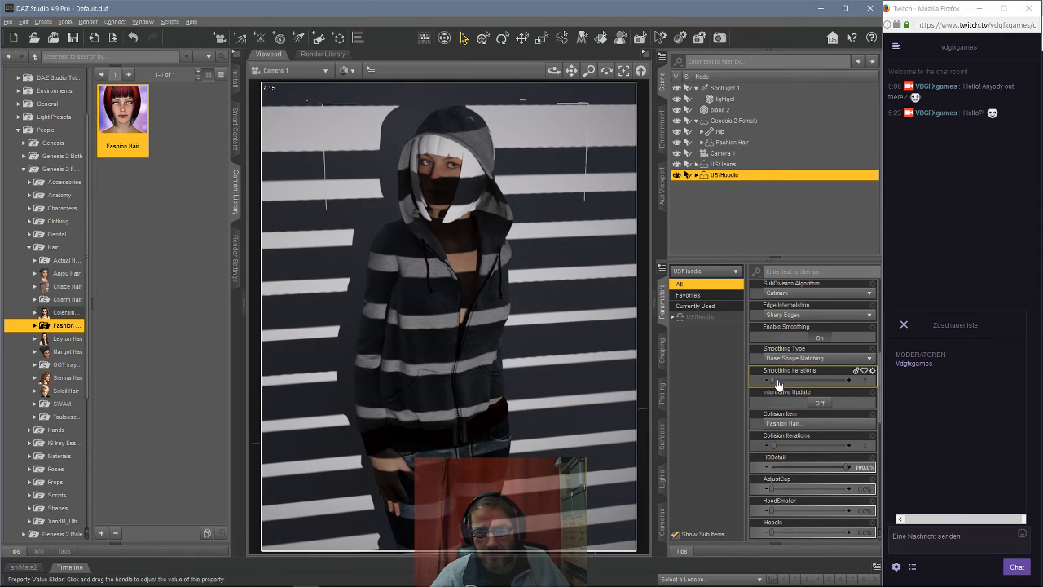
click(864, 381)
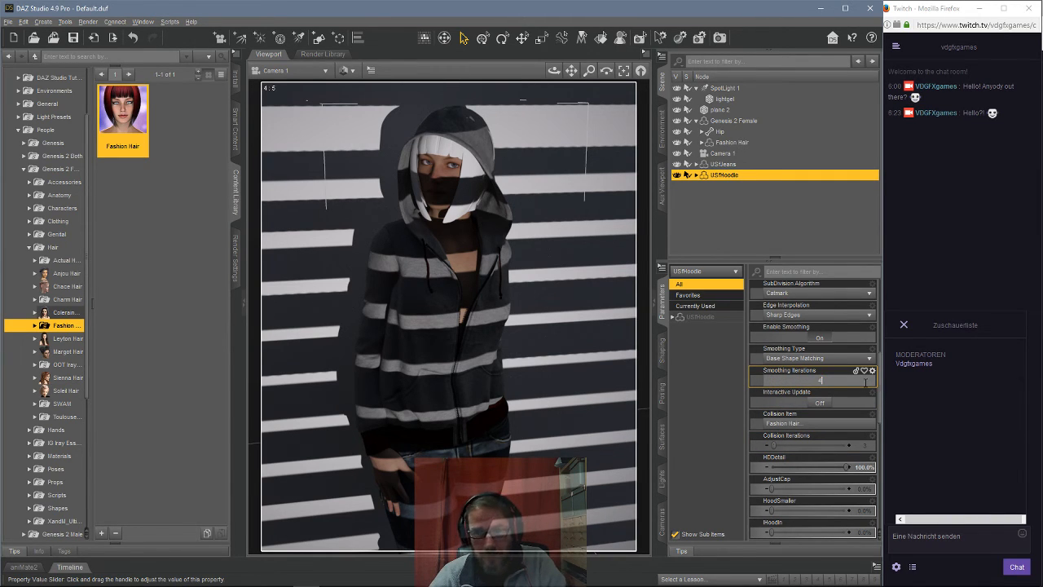
text(4)
key(Return)
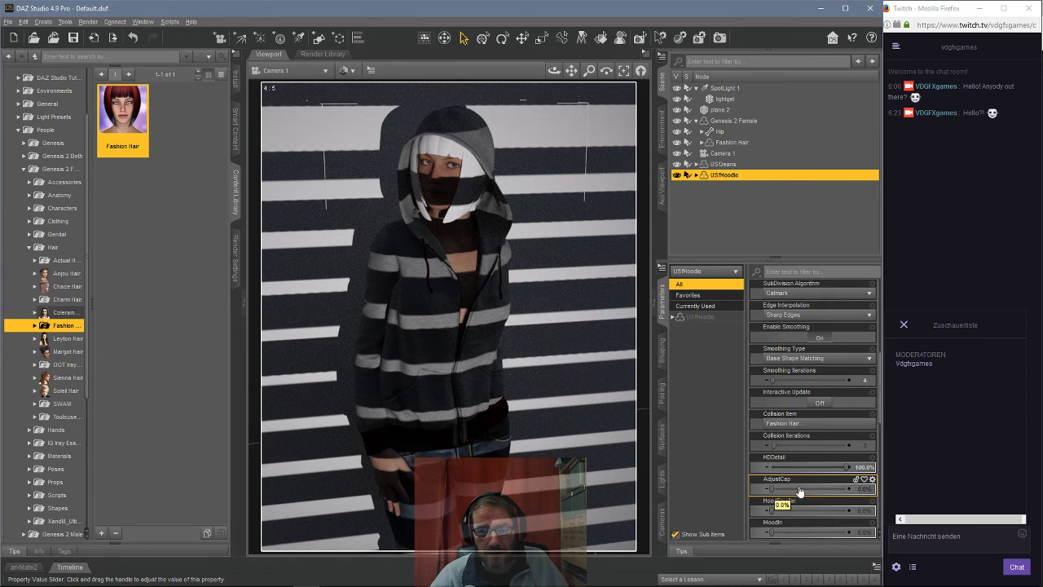
click(866, 488)
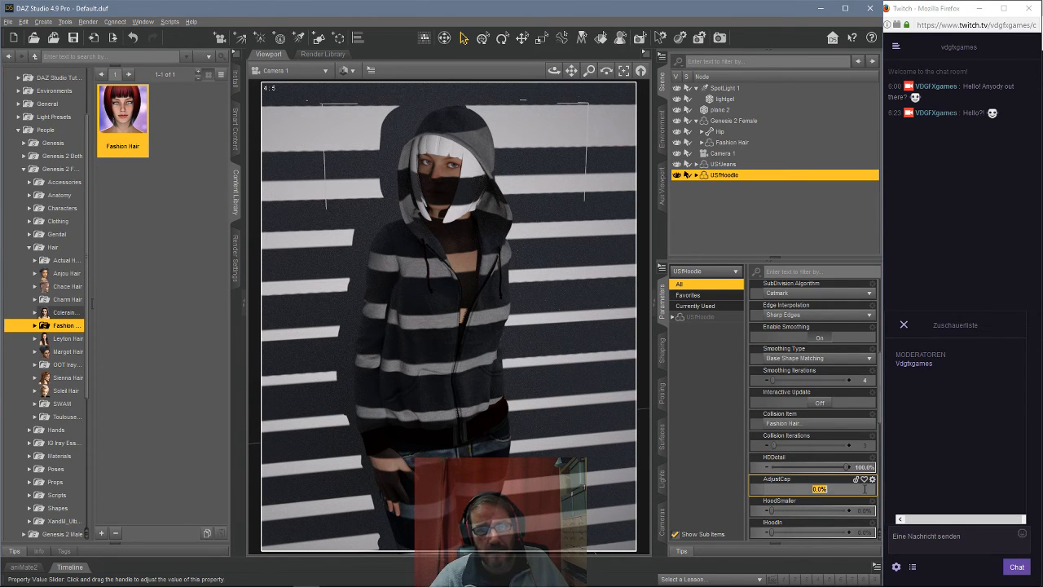
text(25)
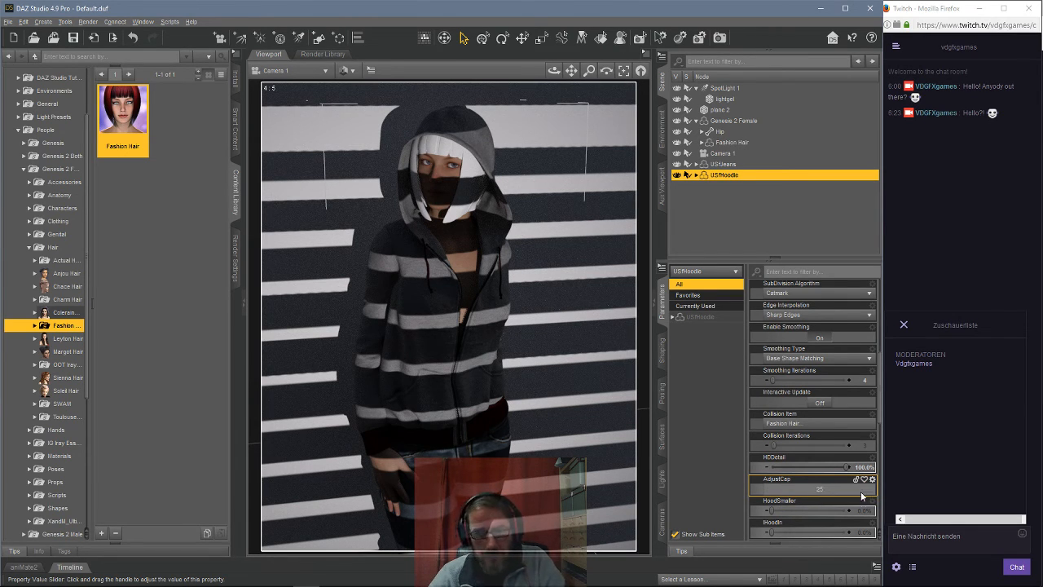
key(Return)
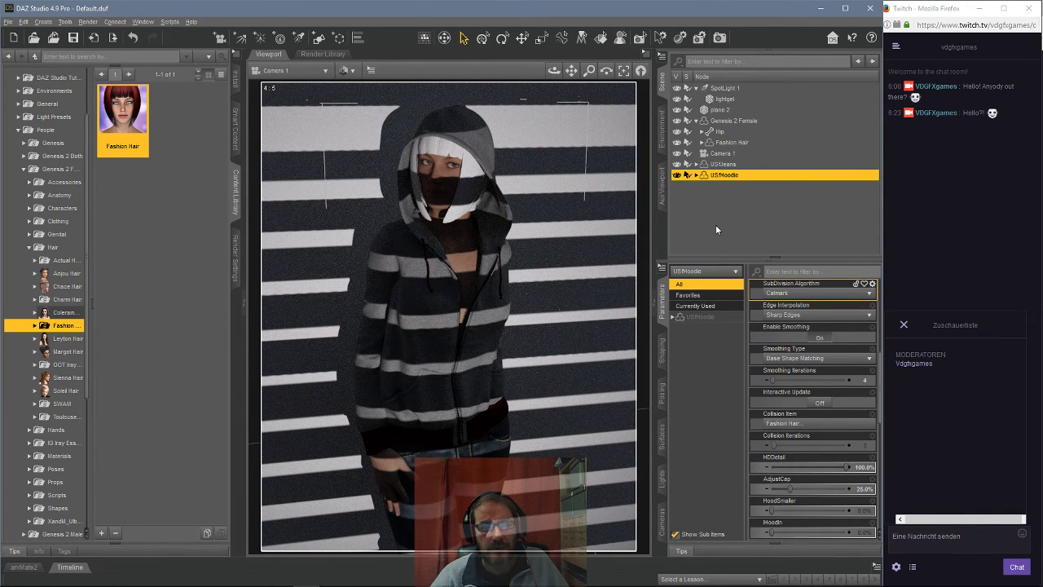
Step: Try the 10 Hair Silver material on the Fashion Hair, replace it with 12 Hair Blueberry, and deselect the hair
click(728, 144)
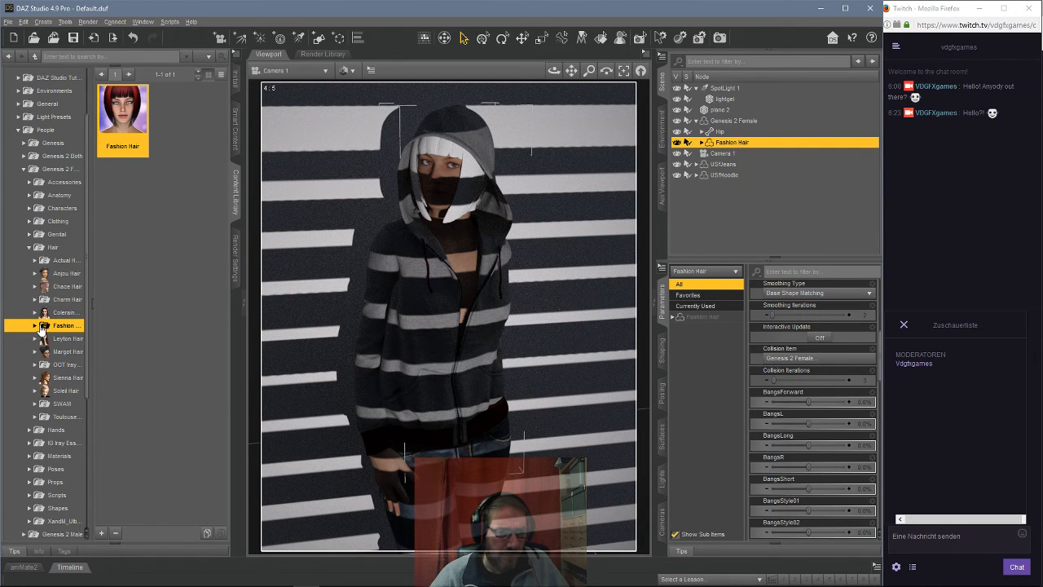
click(34, 325)
click(54, 340)
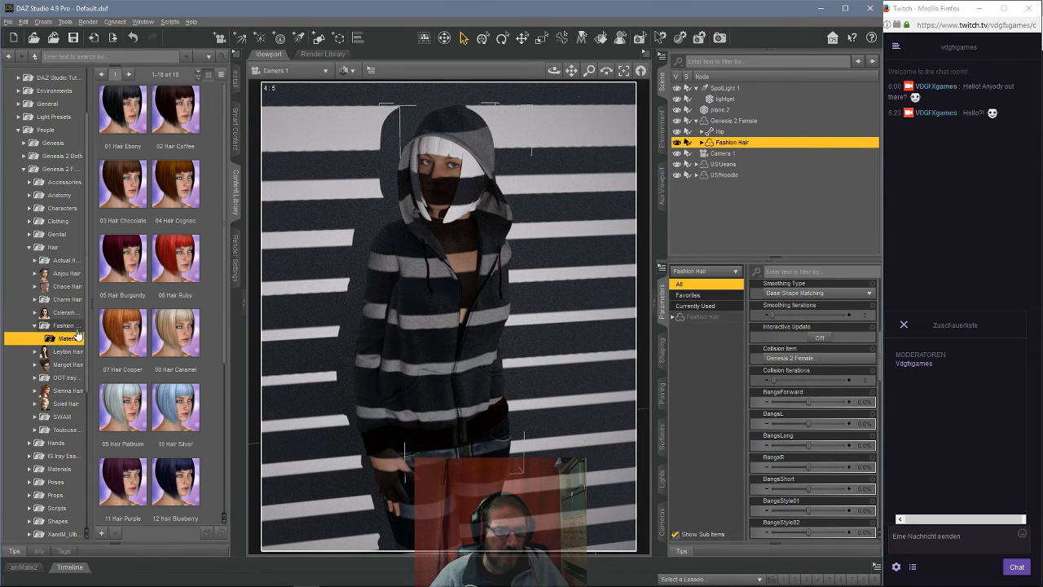
double_click(180, 412)
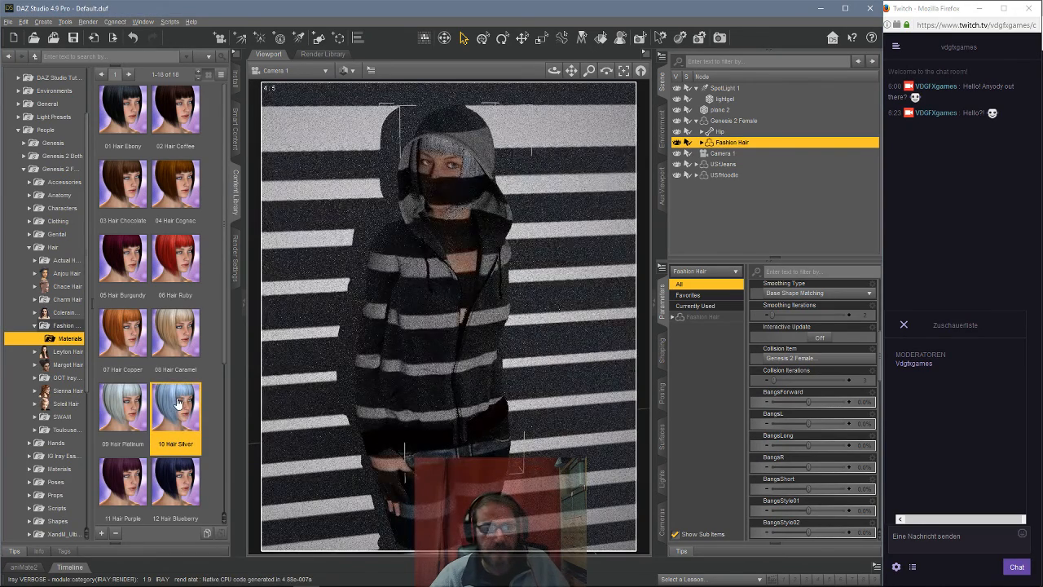
double_click(172, 478)
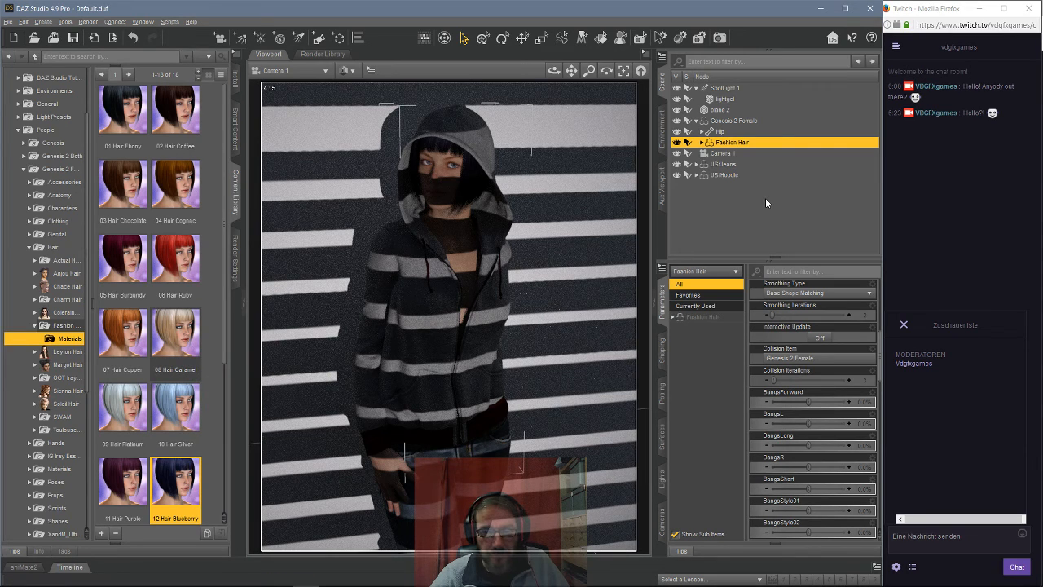
click(710, 204)
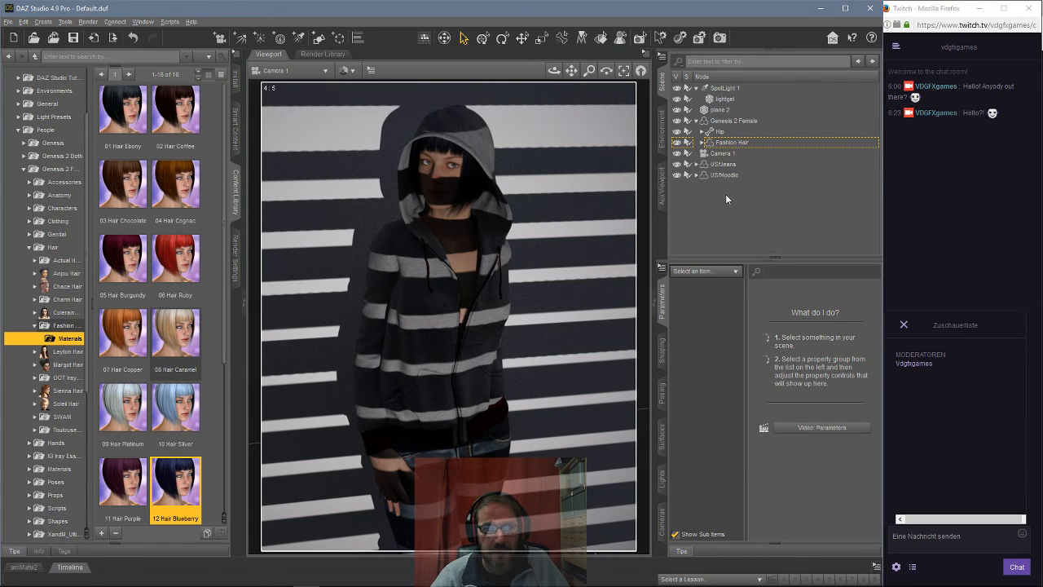
Step: Set the Vertical Offset of the lightgel plane's surface to 0.49 to shift the projected stripes
click(722, 100)
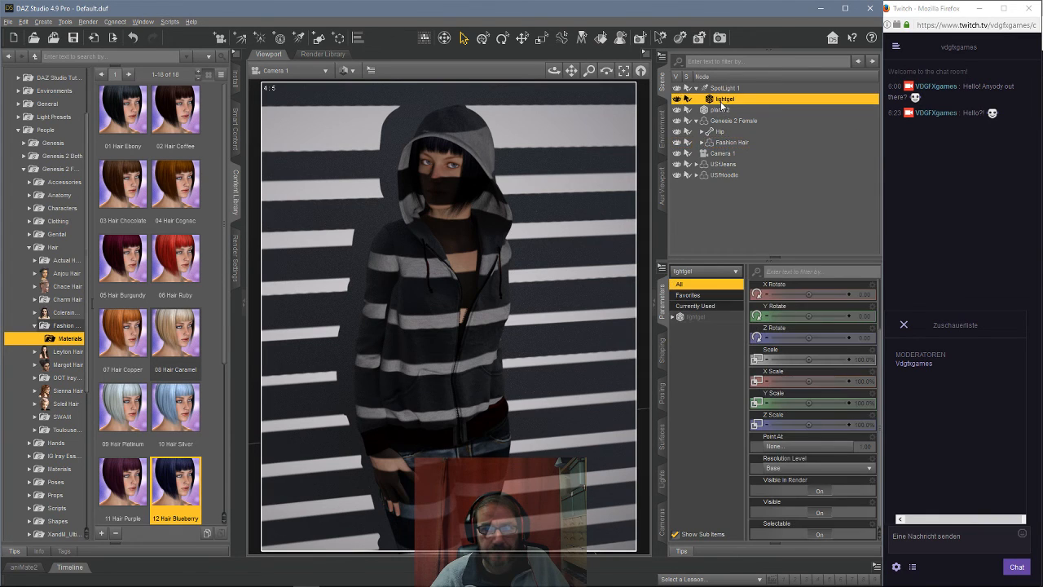
click(661, 440)
click(707, 337)
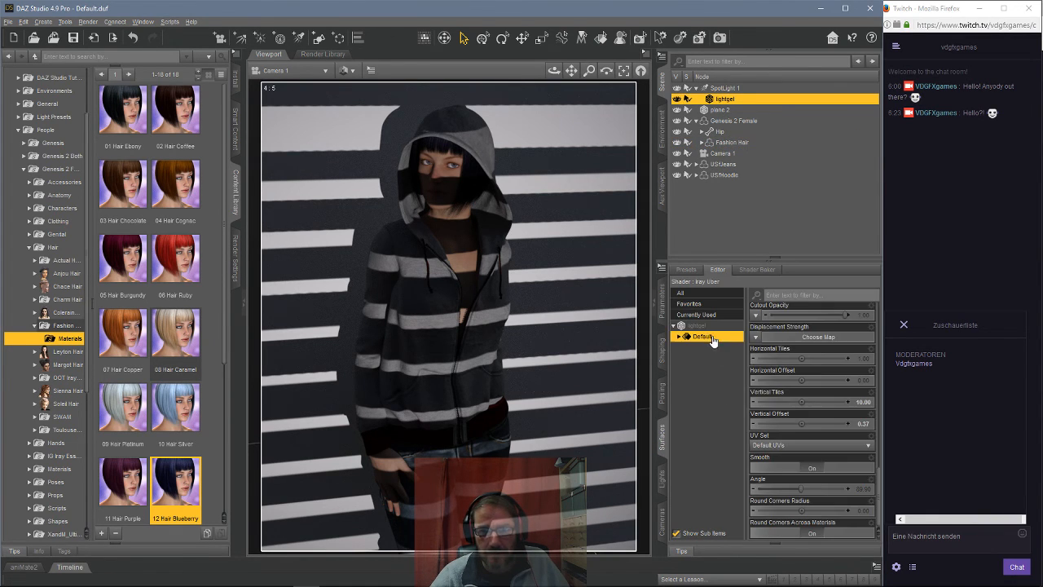
click(706, 326)
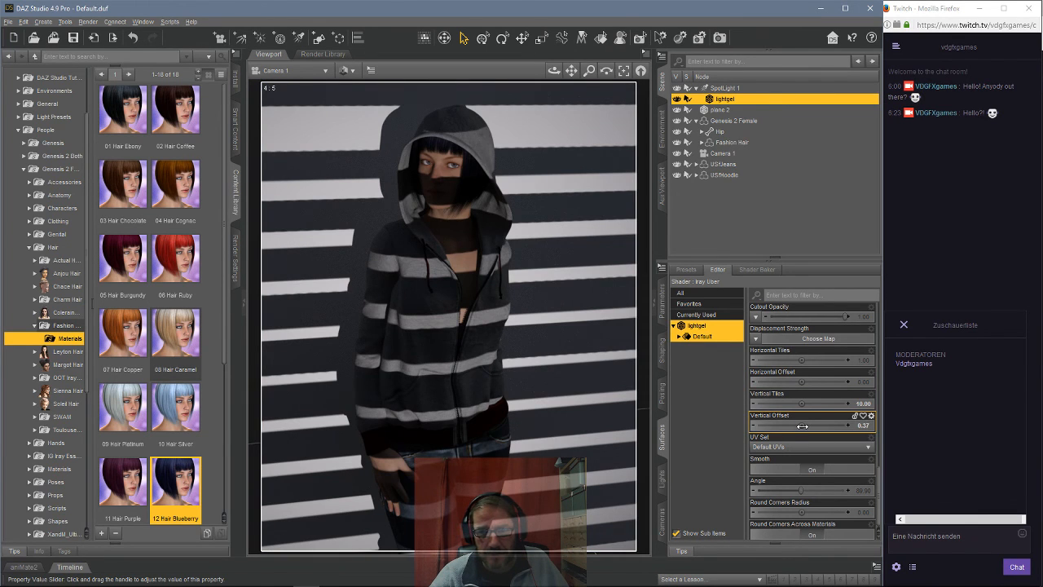
drag(803, 427, 805, 426)
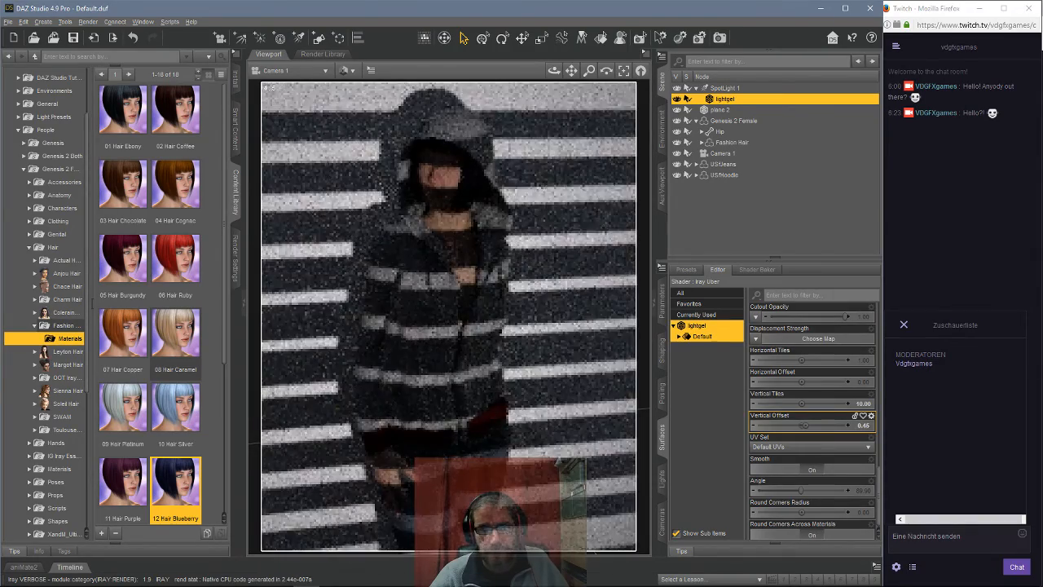
drag(806, 426, 811, 426)
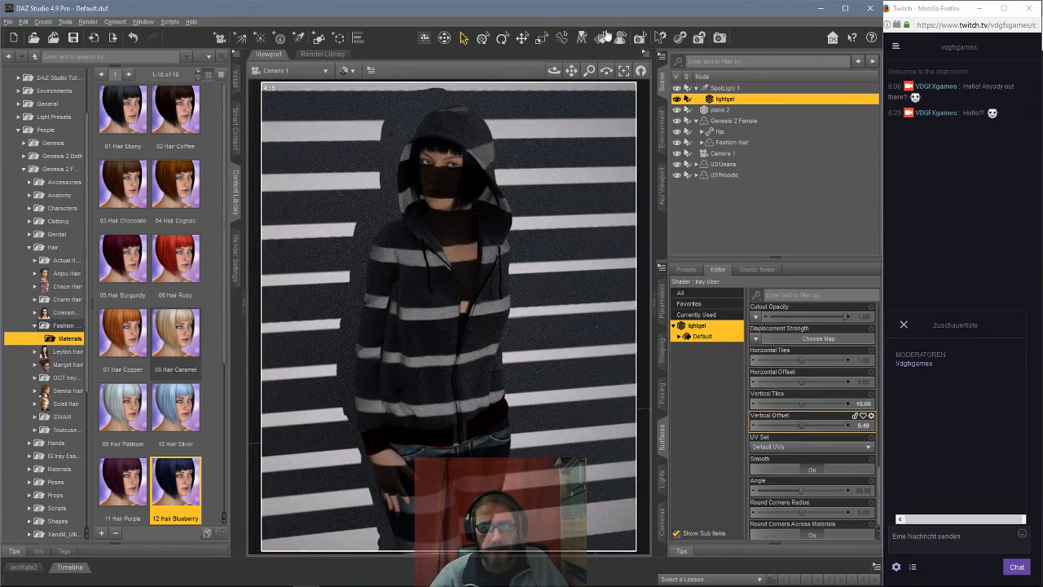
Step: Reframe Camera 1 slightly closer on the hooded figure and set the lightgel's Vertical Offset to 0.47
drag(590, 72, 590, 53)
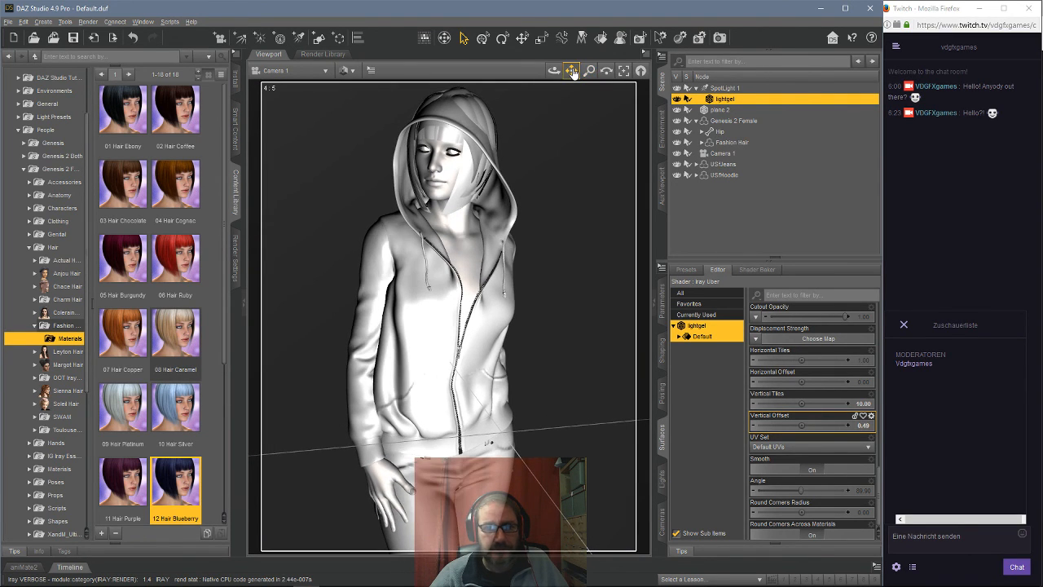
drag(573, 72, 574, 72)
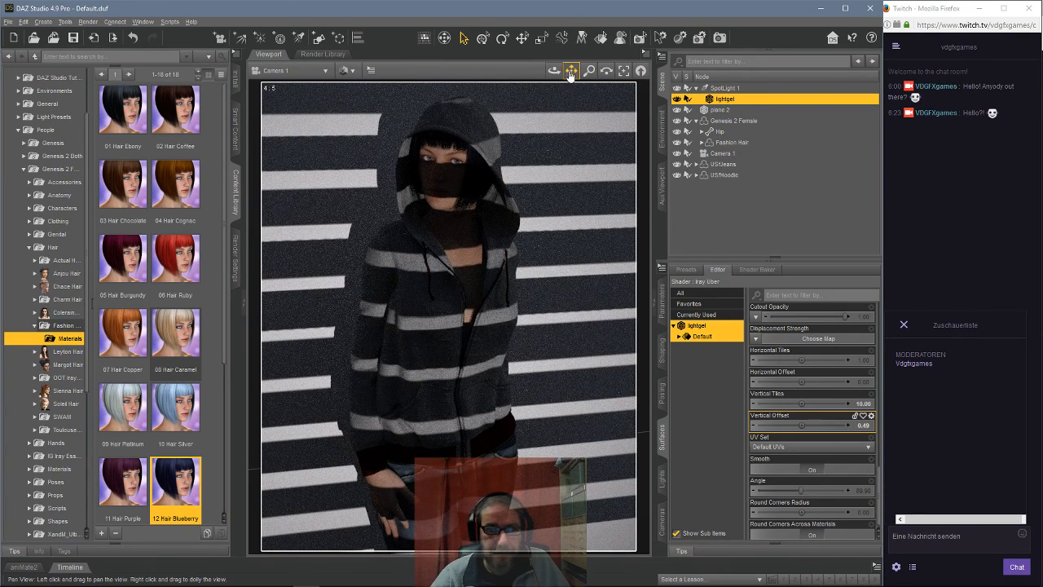
drag(572, 72, 578, 76)
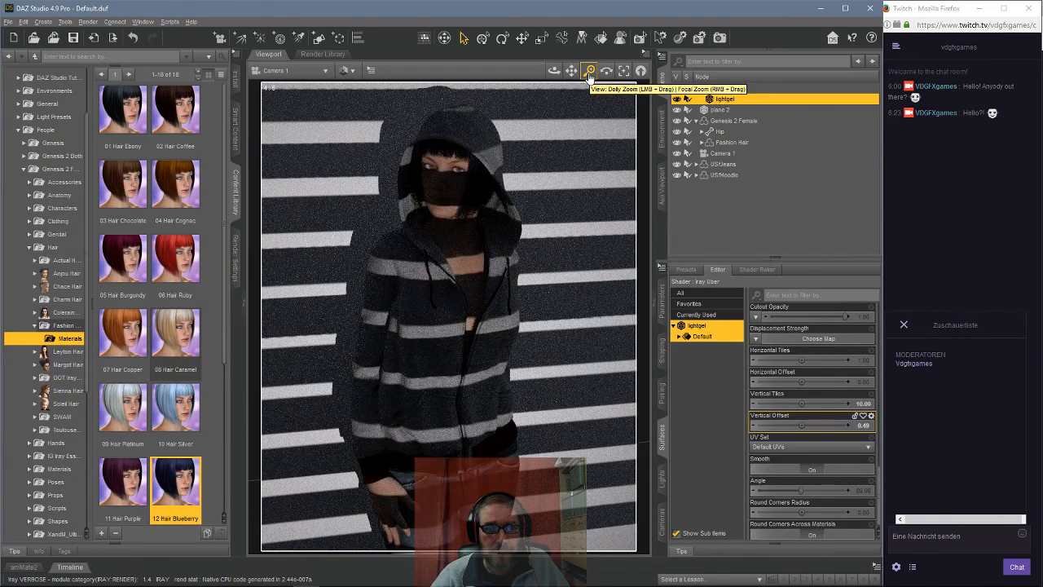
click(590, 72)
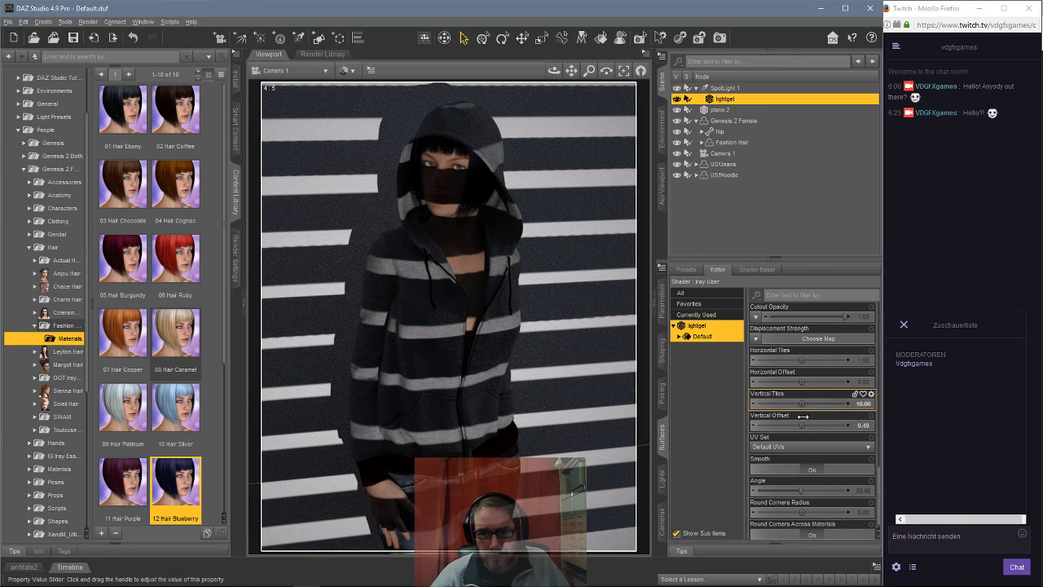
drag(801, 426, 797, 426)
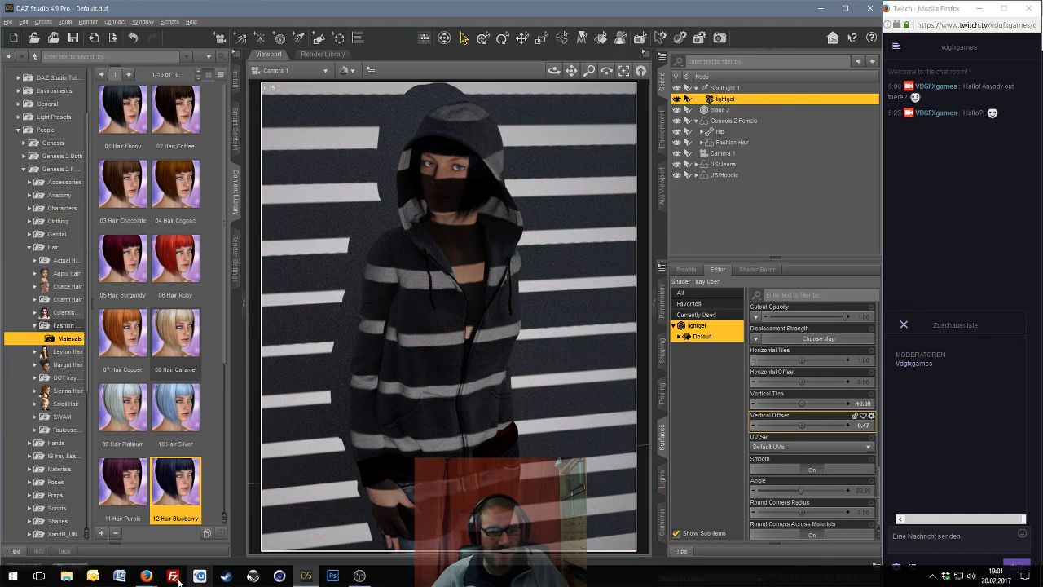
Step: Switch to the Twitch channel page in Firefox to check the live stream, and return to DAZ Studio
mouse_move(144, 575)
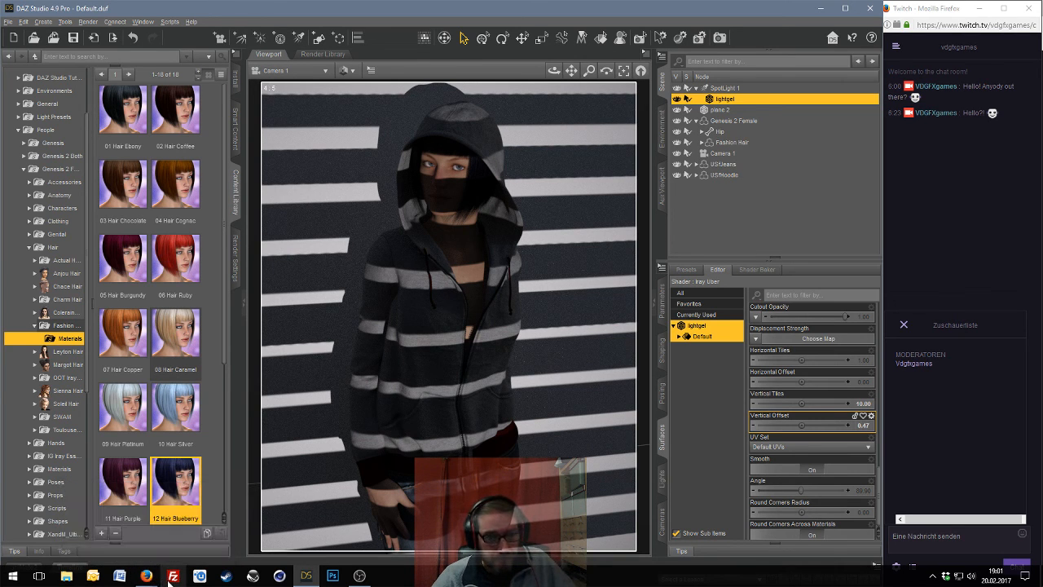
click(147, 539)
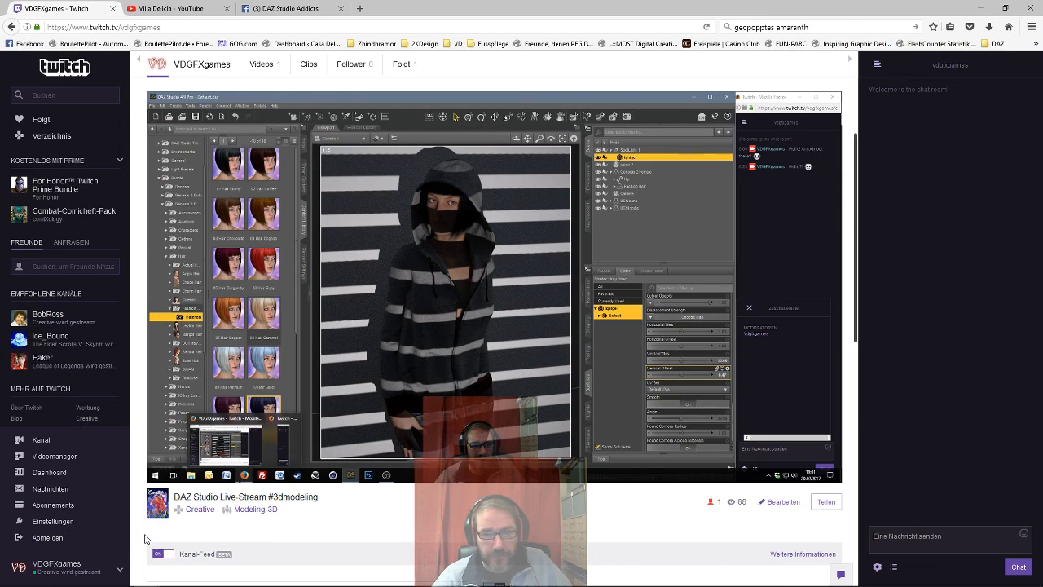
mouse_move(203, 580)
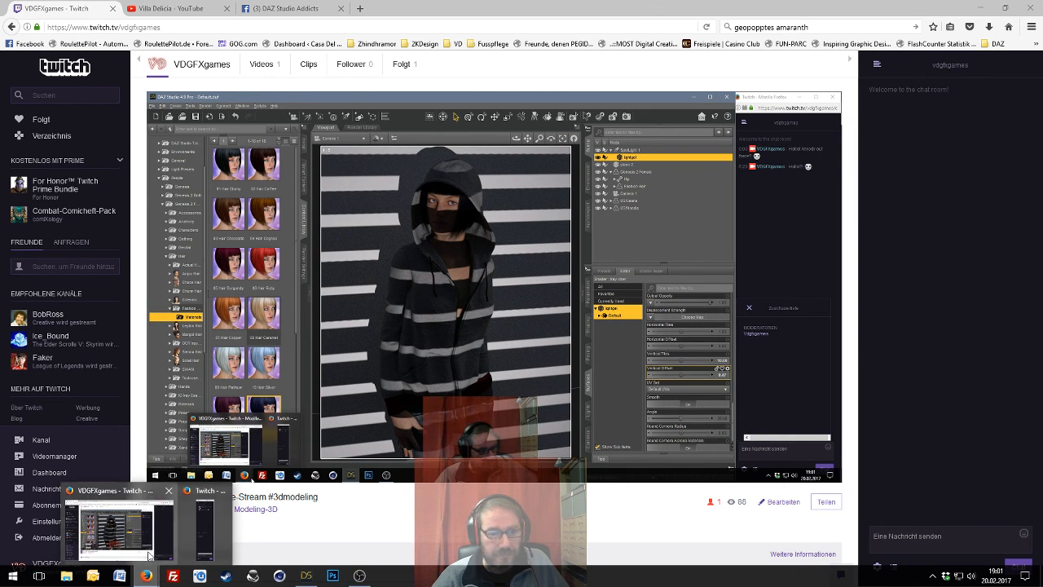
click(305, 575)
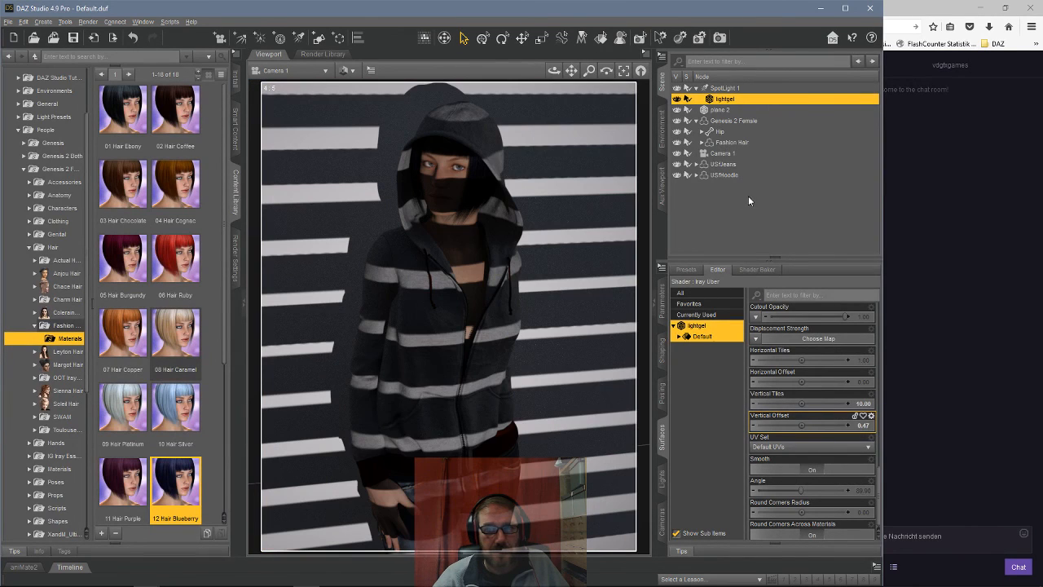